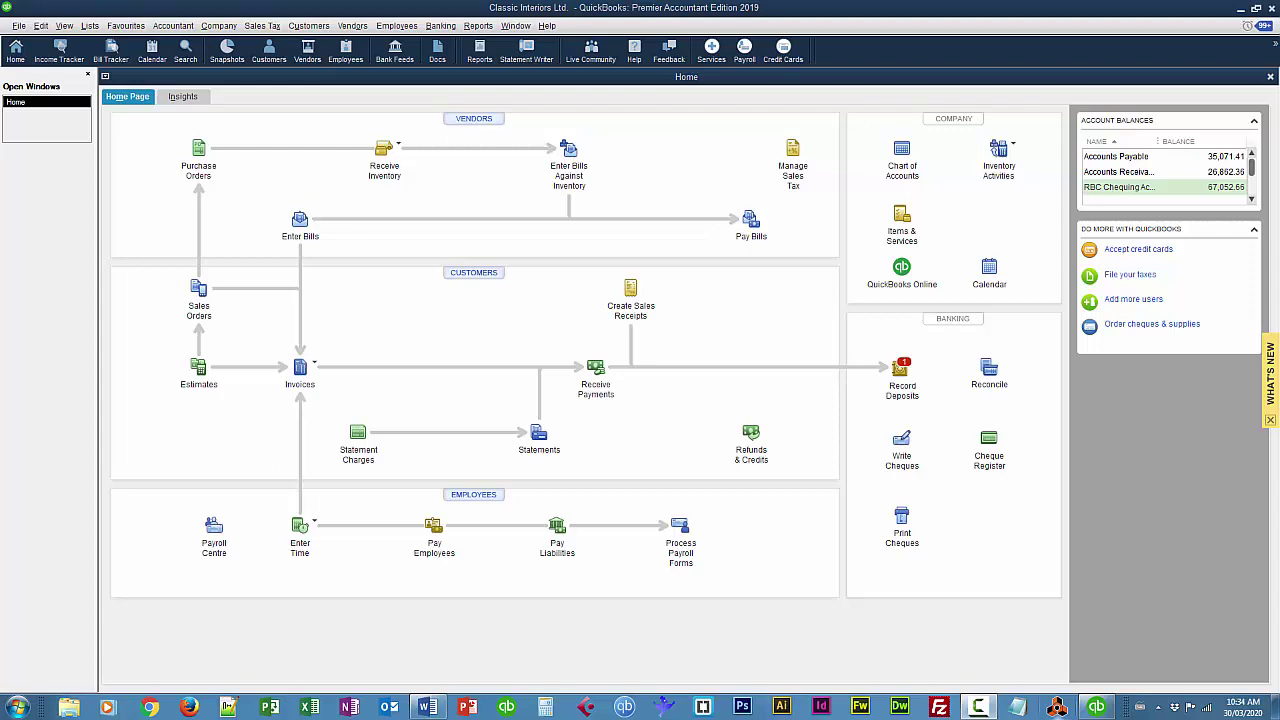
Turn on multiple currencies in Company Preferences, keeping Canadian Dollar as the home currency.
left_click(41, 27)
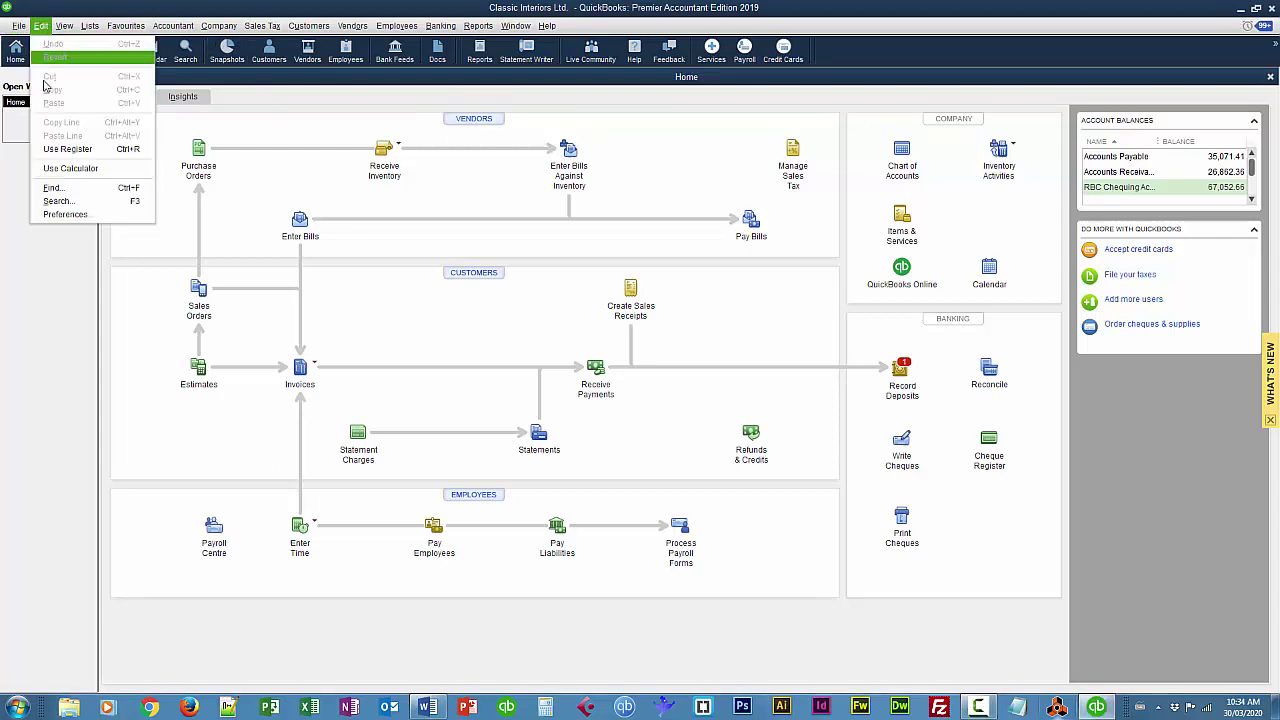
left_click(65, 215)
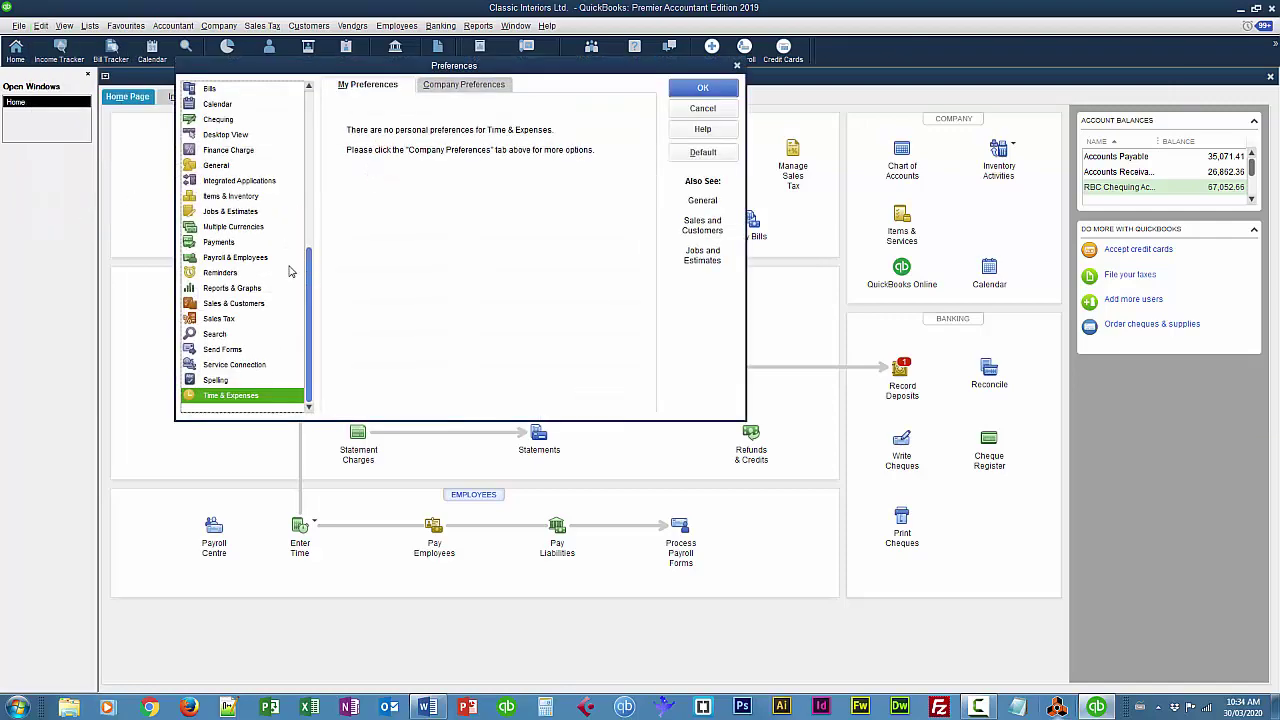
left_click(250, 228)
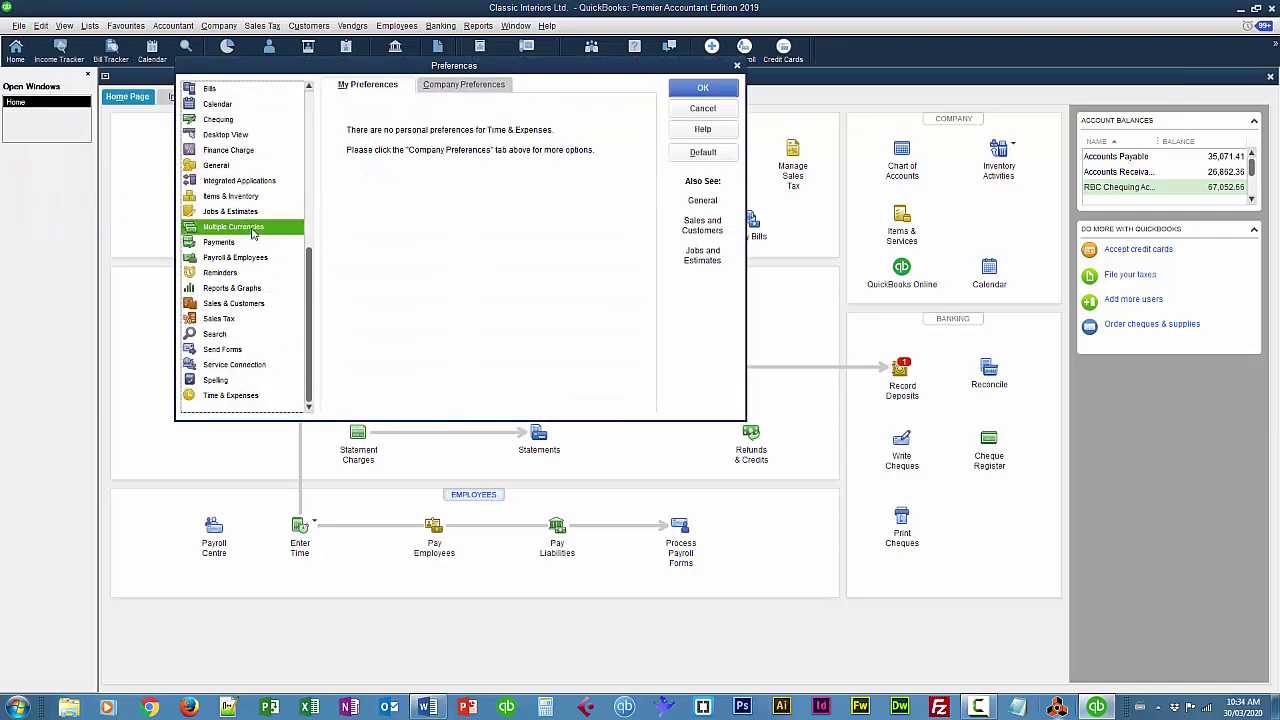
left_click(480, 88)
left_click(340, 147)
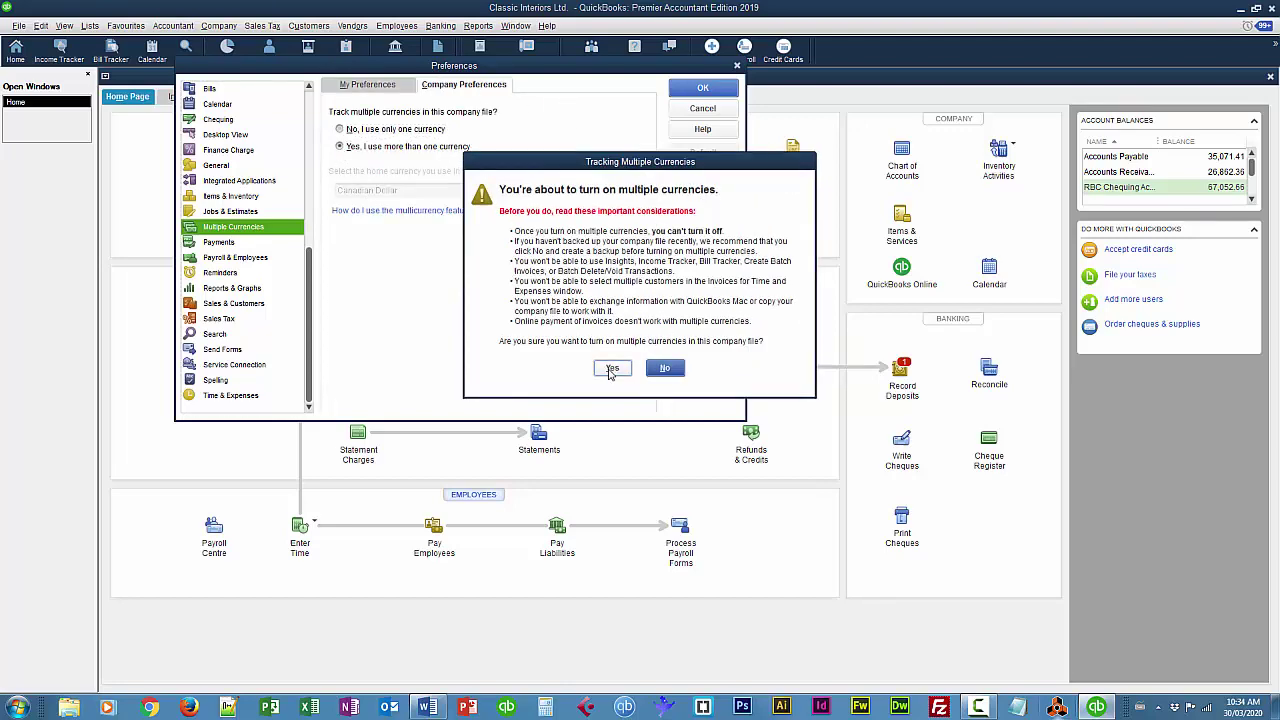
left_click(611, 369)
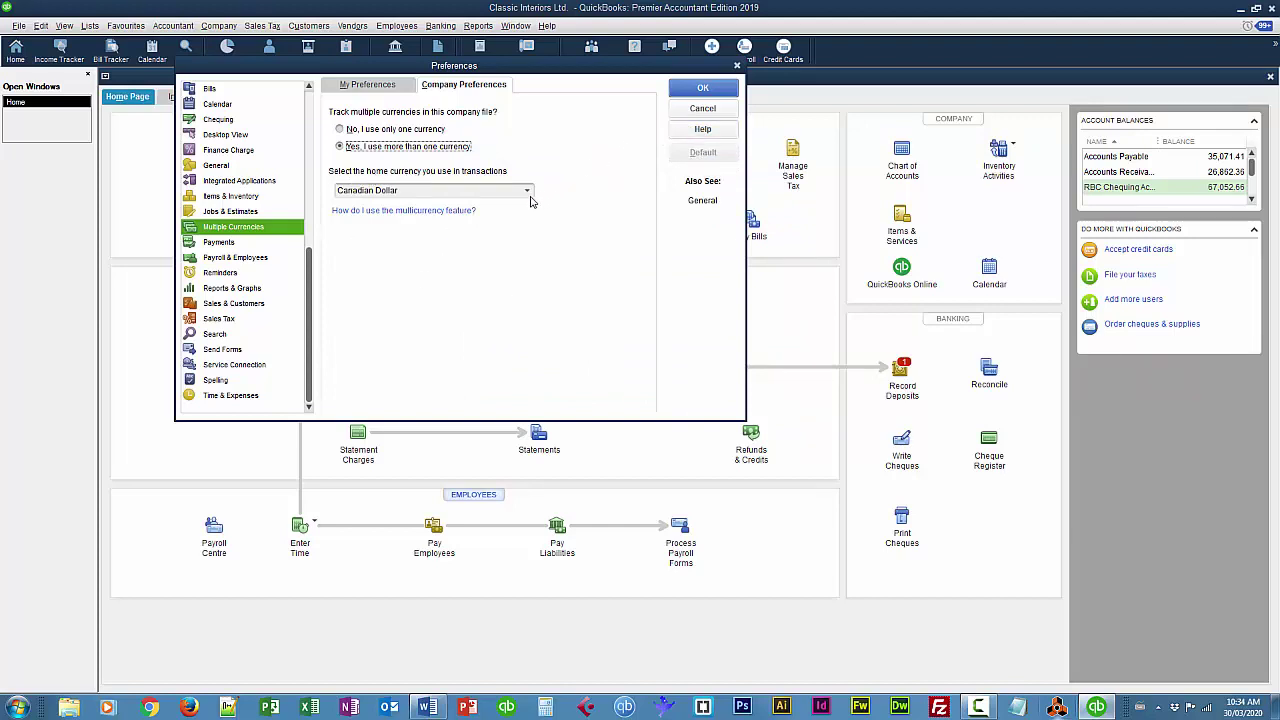
left_click(702, 89)
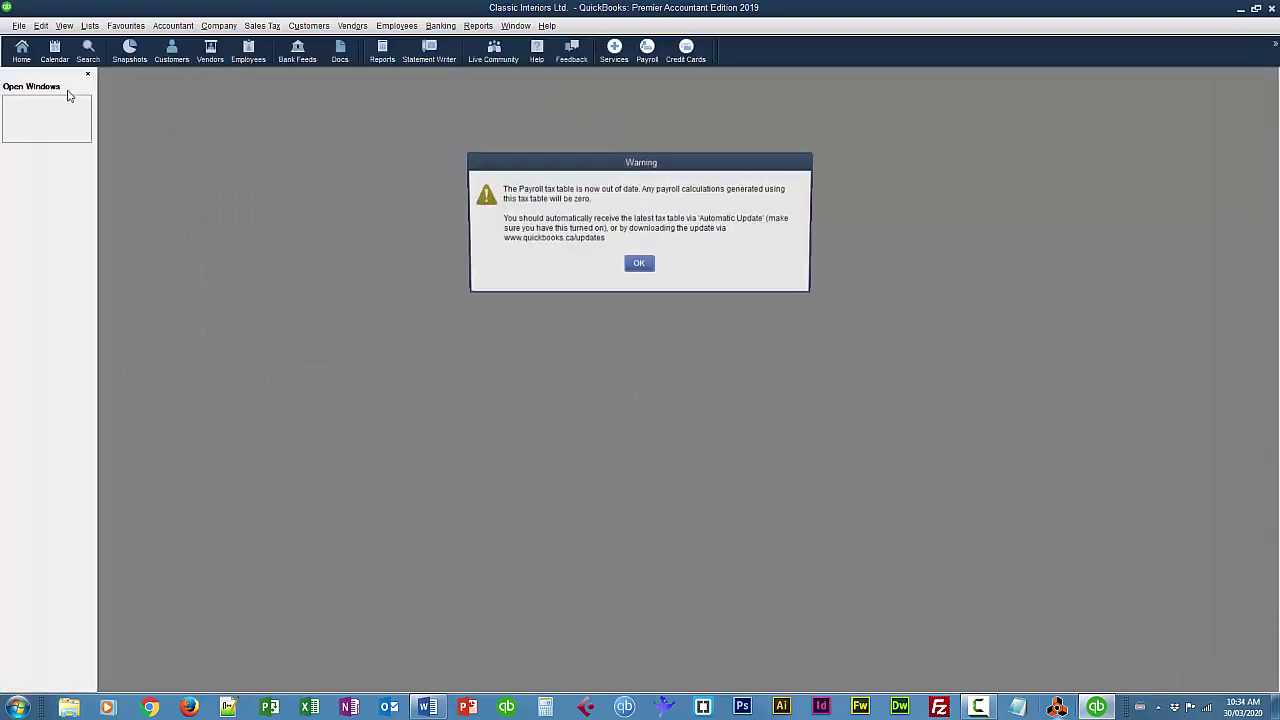
Dismiss the payroll tax table warning and start a new Bank account from the Chart of Accounts.
left_click(644, 267)
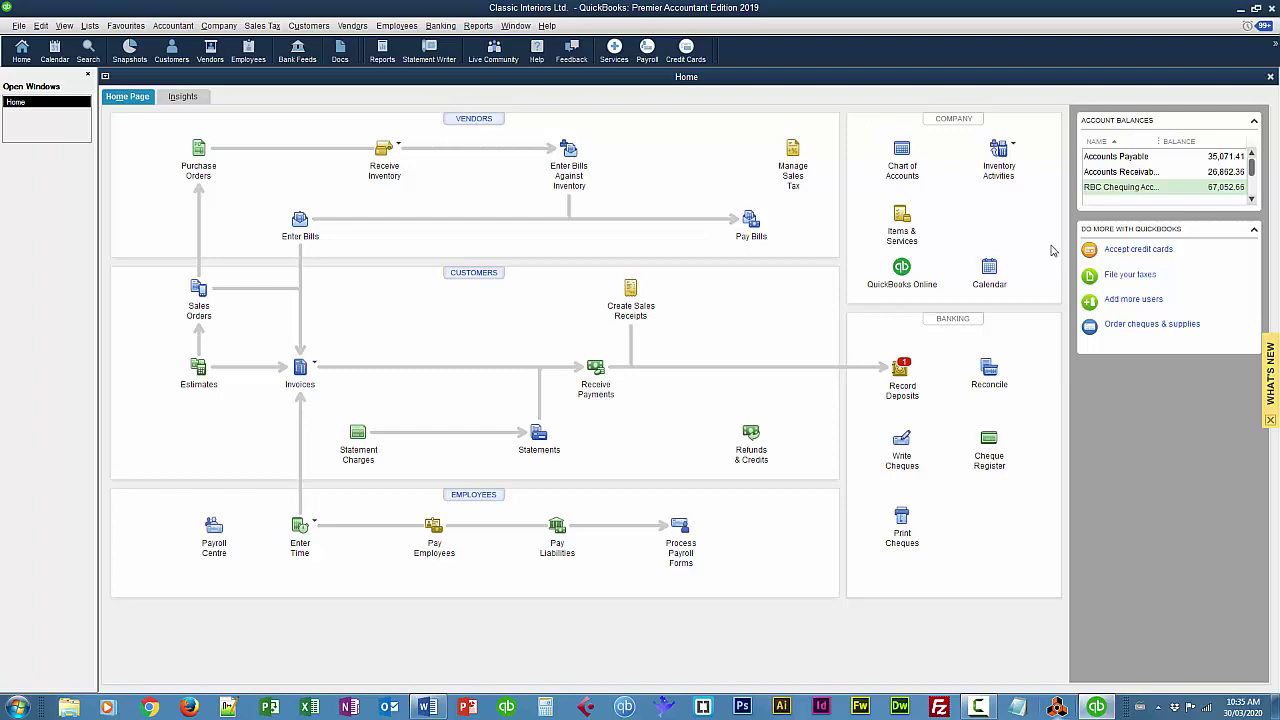
left_click(917, 162)
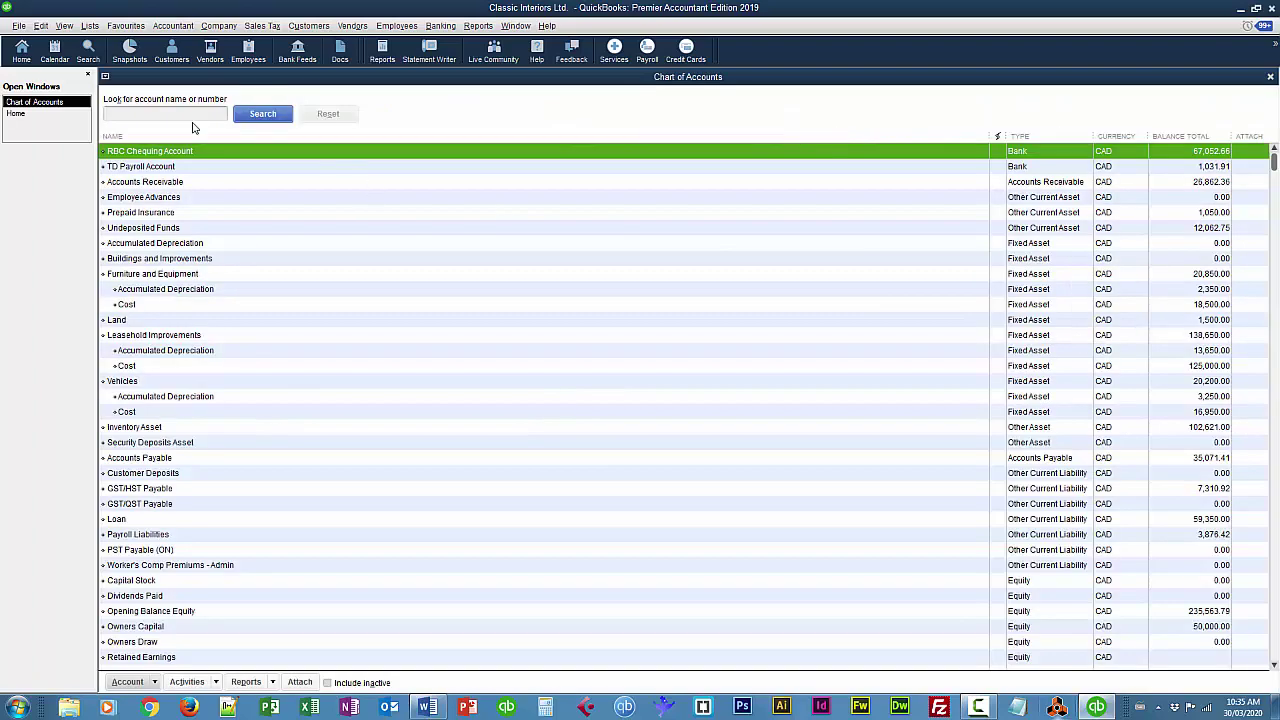
left_click(15, 26)
mouse_move(40, 26)
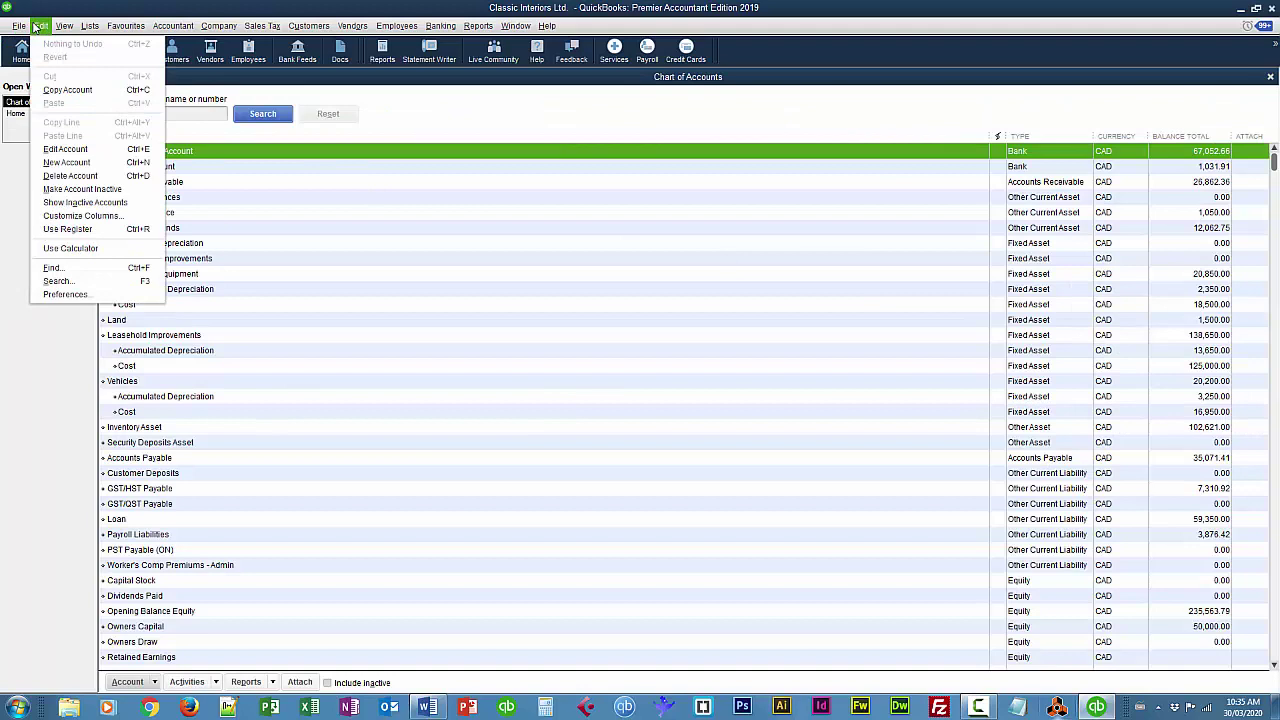
left_click(66, 162)
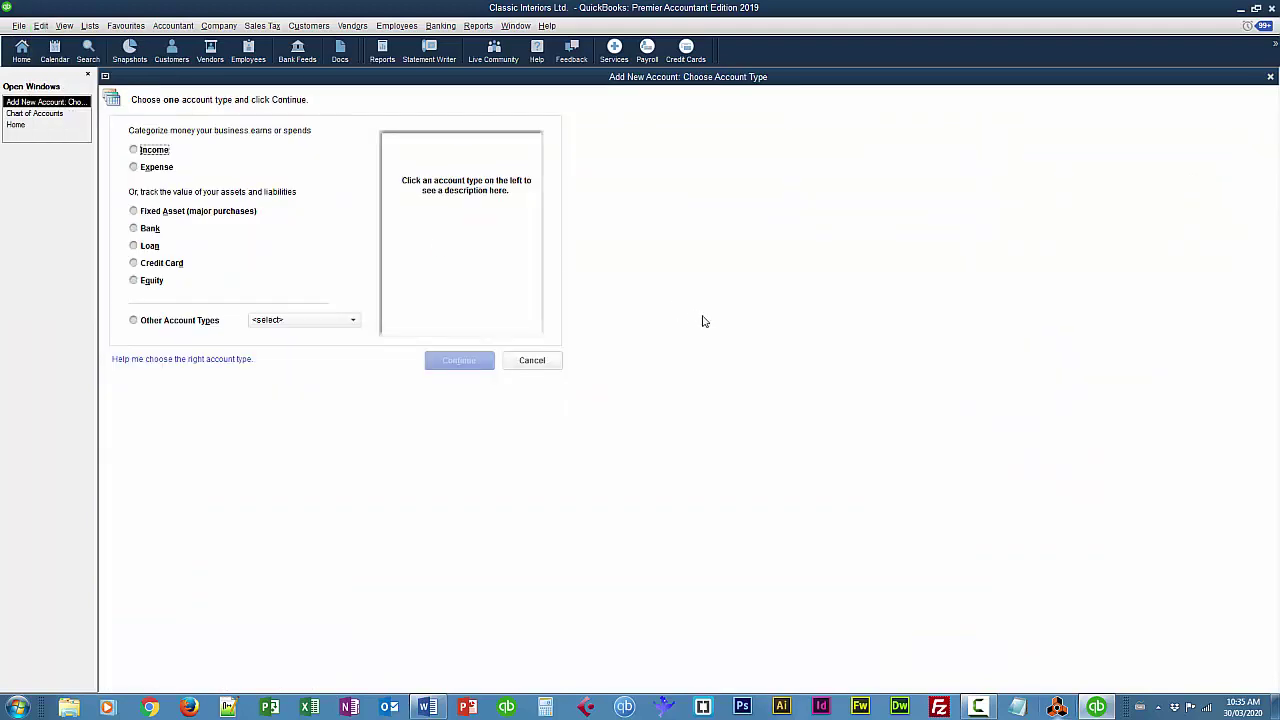
left_click(138, 229)
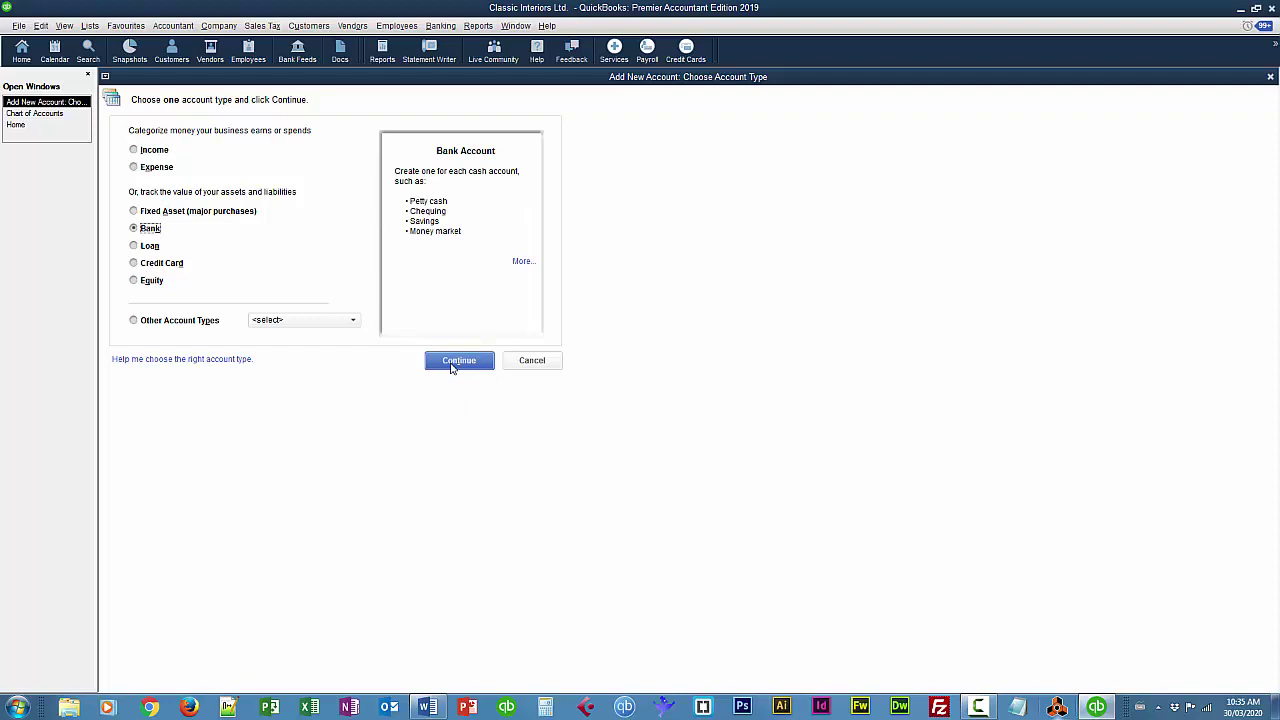
left_click(455, 362)
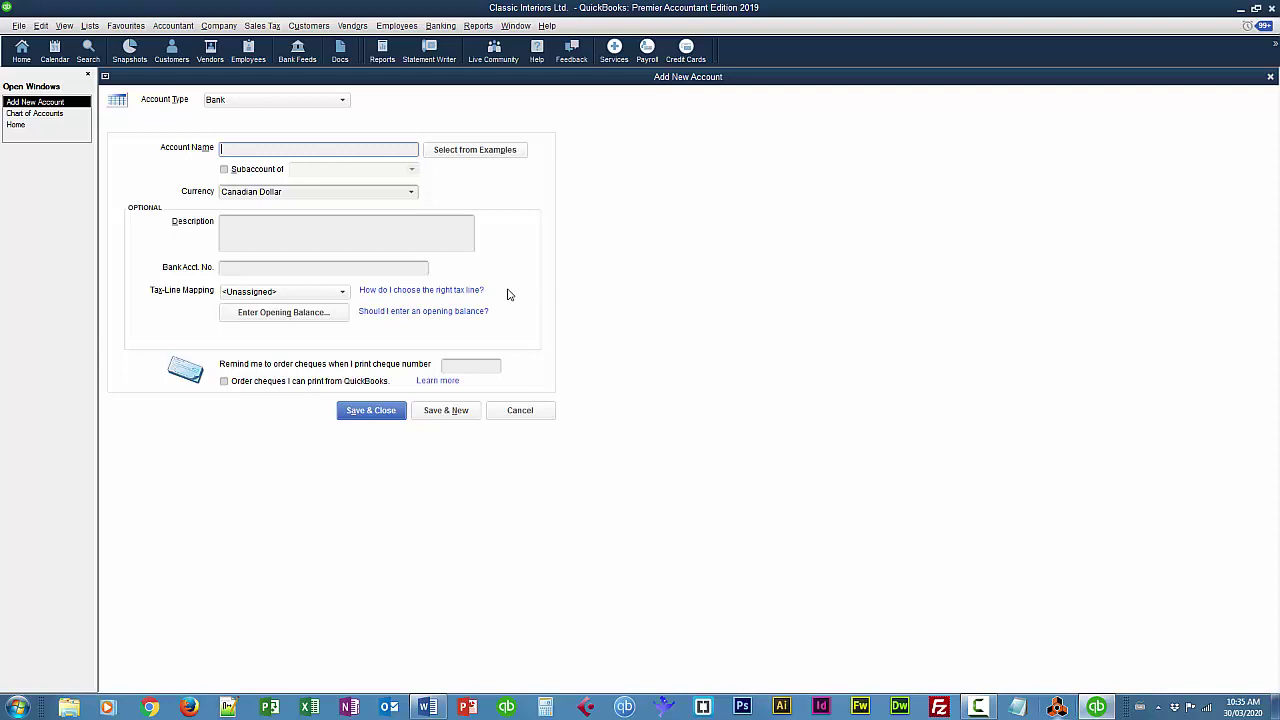
Name the bank account RBC USD Acct, set its currency to US Dollar, enter its account number, and save.
type("RBC USD Acct")
left_click(272, 193)
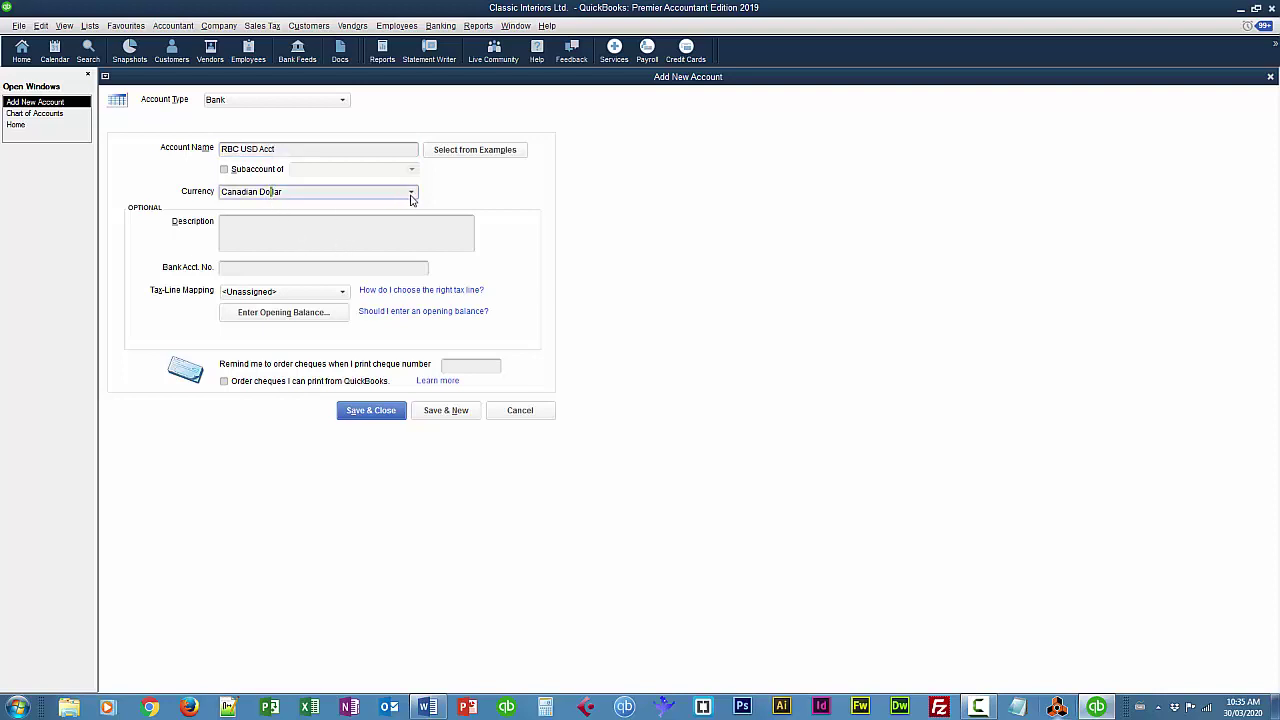
left_click(410, 195)
left_click(273, 287)
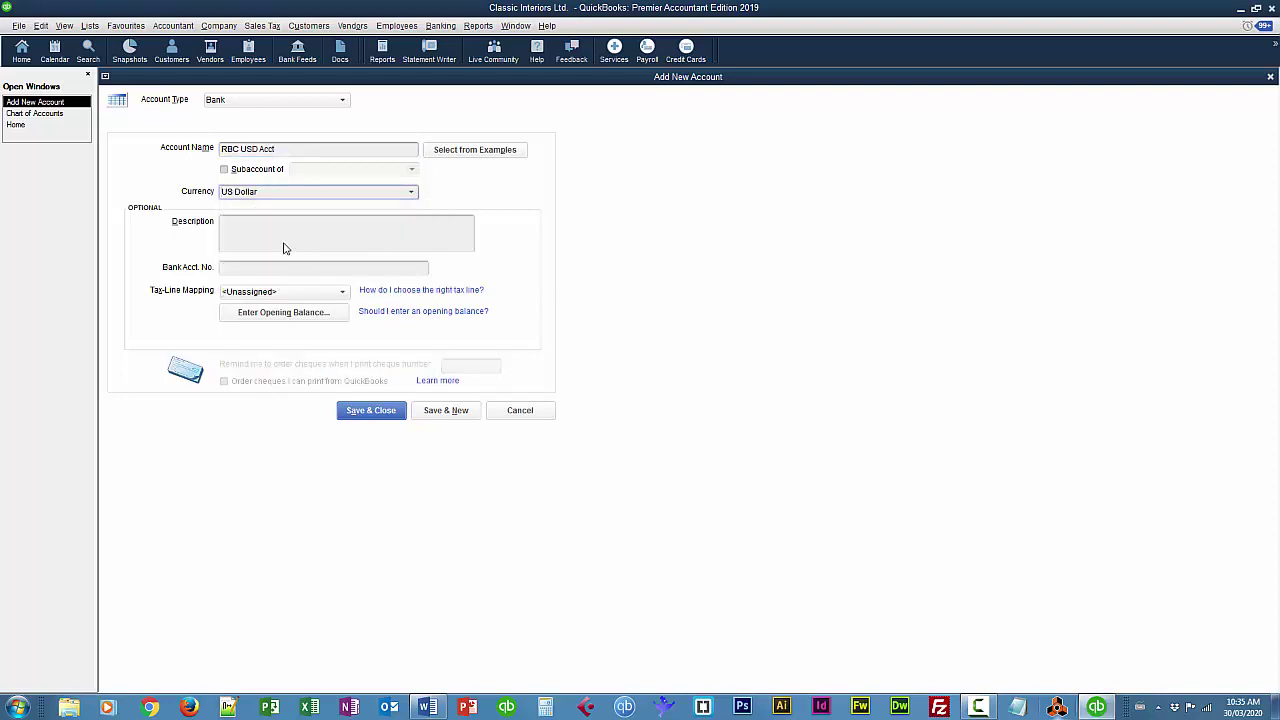
left_click(264, 273)
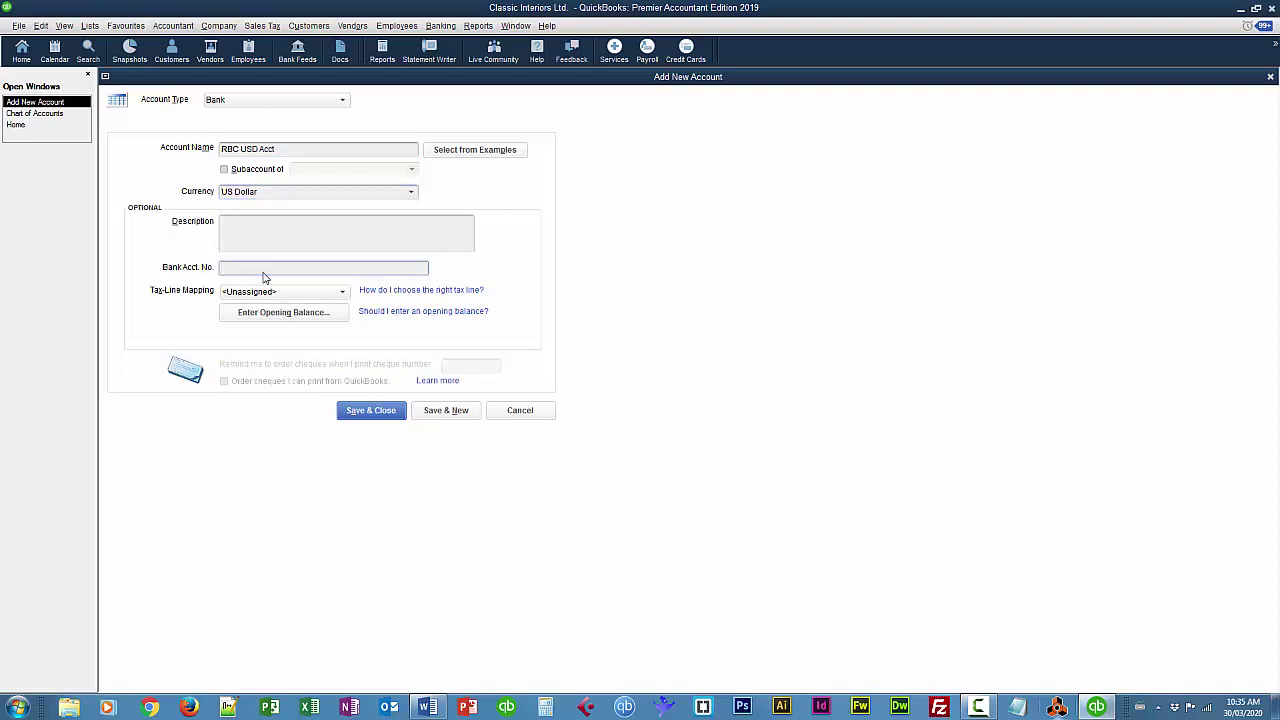
type("2000")
key("BackSpace")
key("BackSpace")
type("-990")
left_click(371, 412)
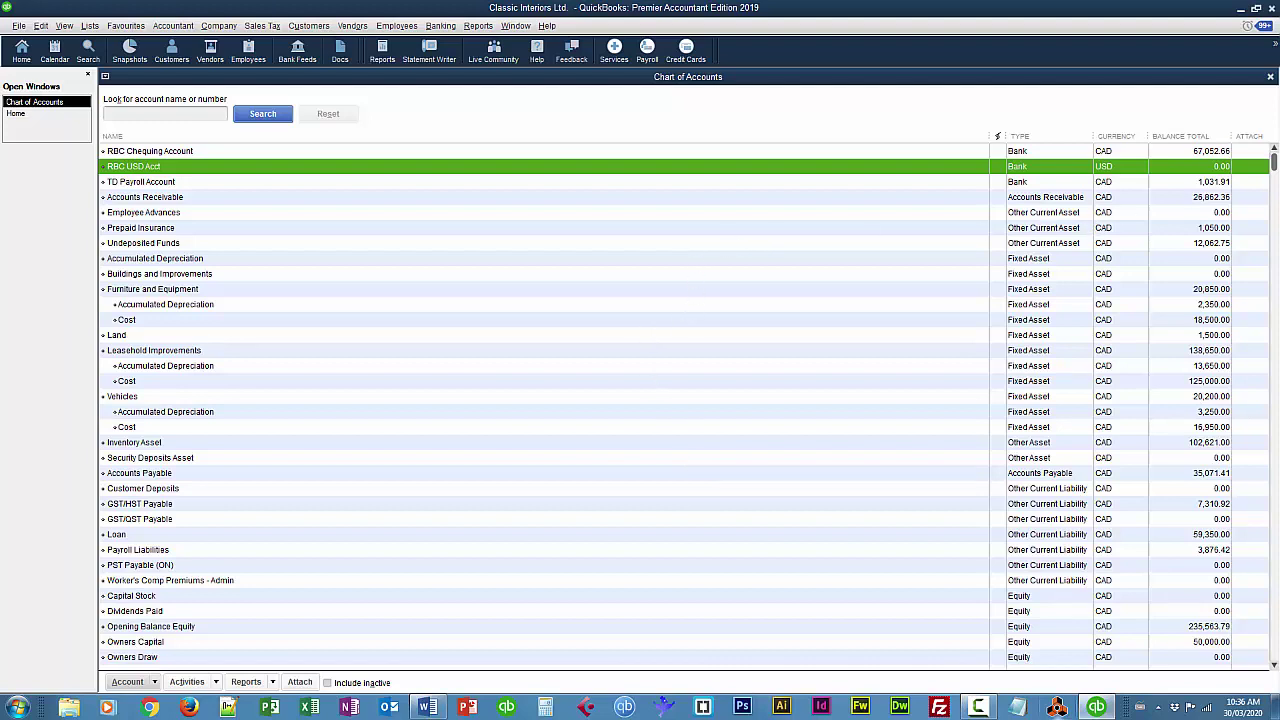
Close the Chart of Accounts to return to the Home page.
left_click(1270, 77)
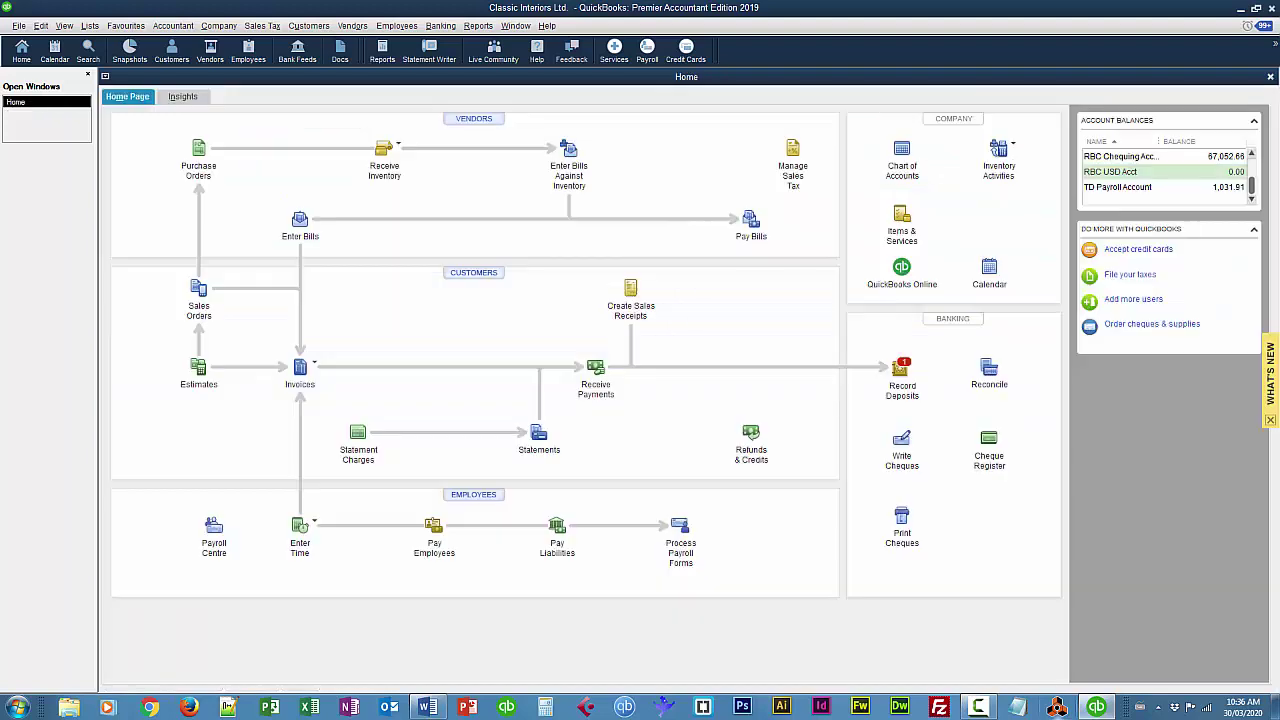
Show only active currencies in the Currency List and download the latest US Dollar exchange rates.
left_click(90, 26)
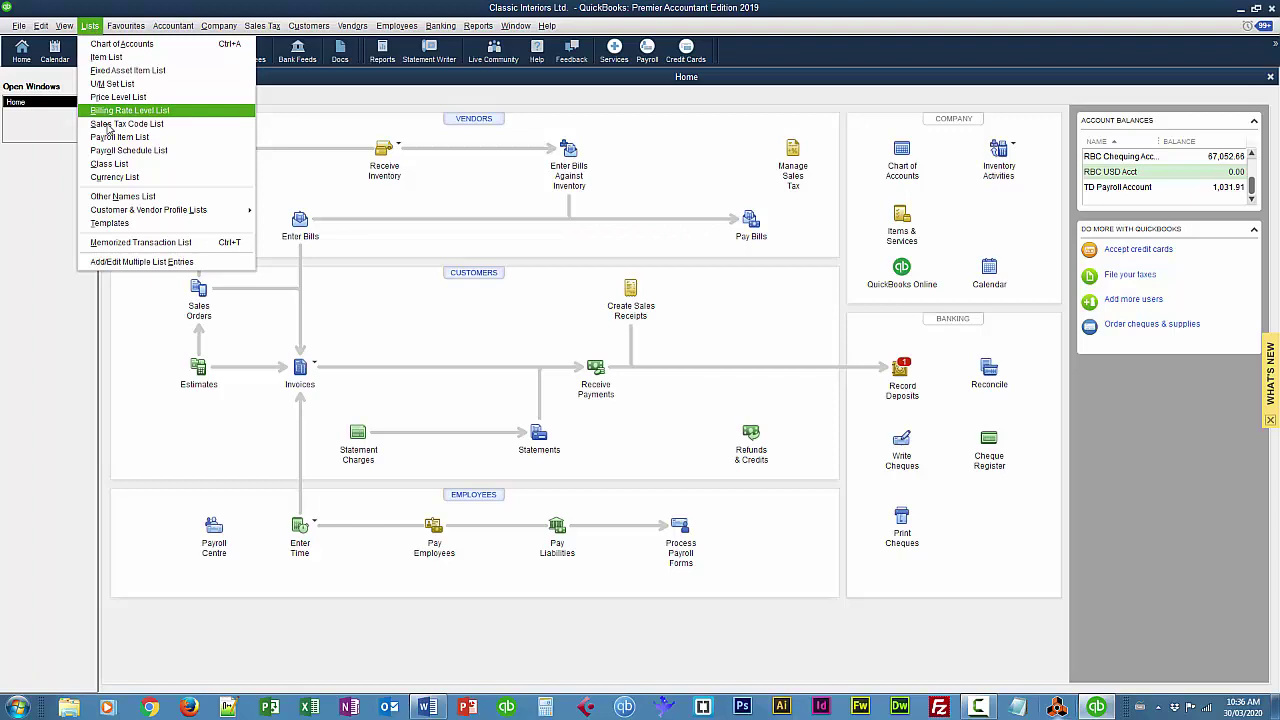
left_click(120, 178)
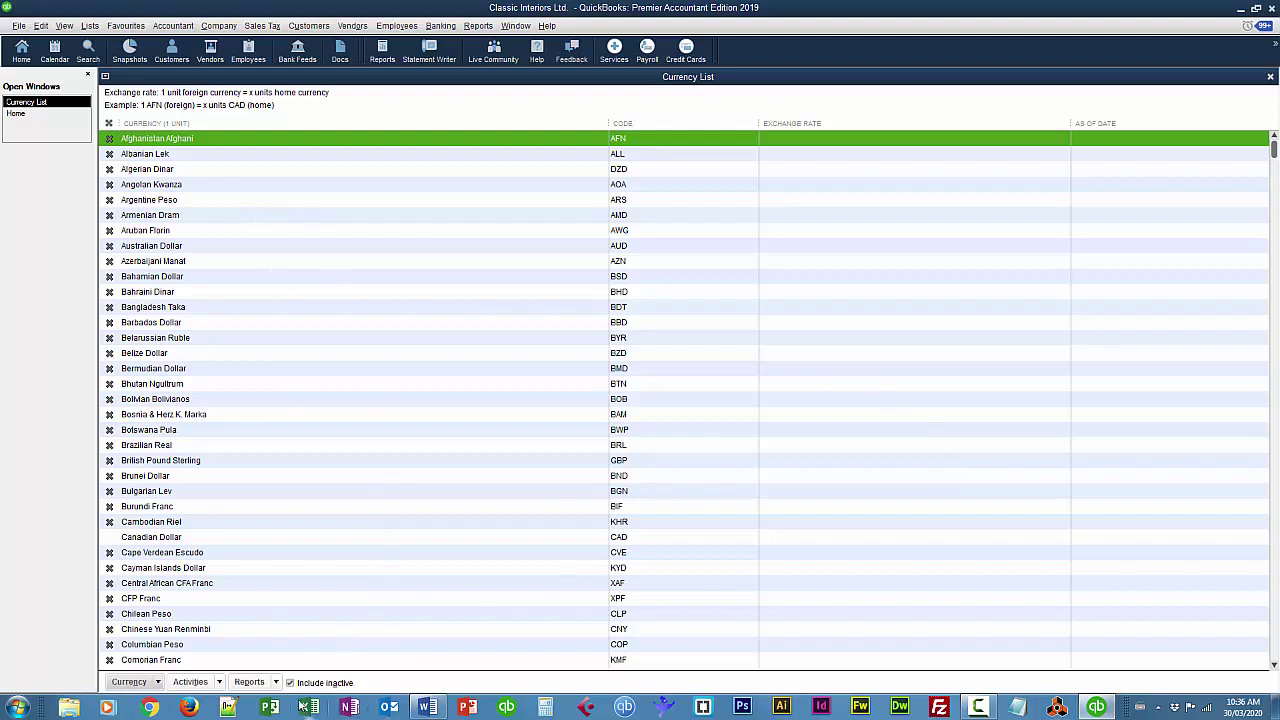
left_click(290, 683)
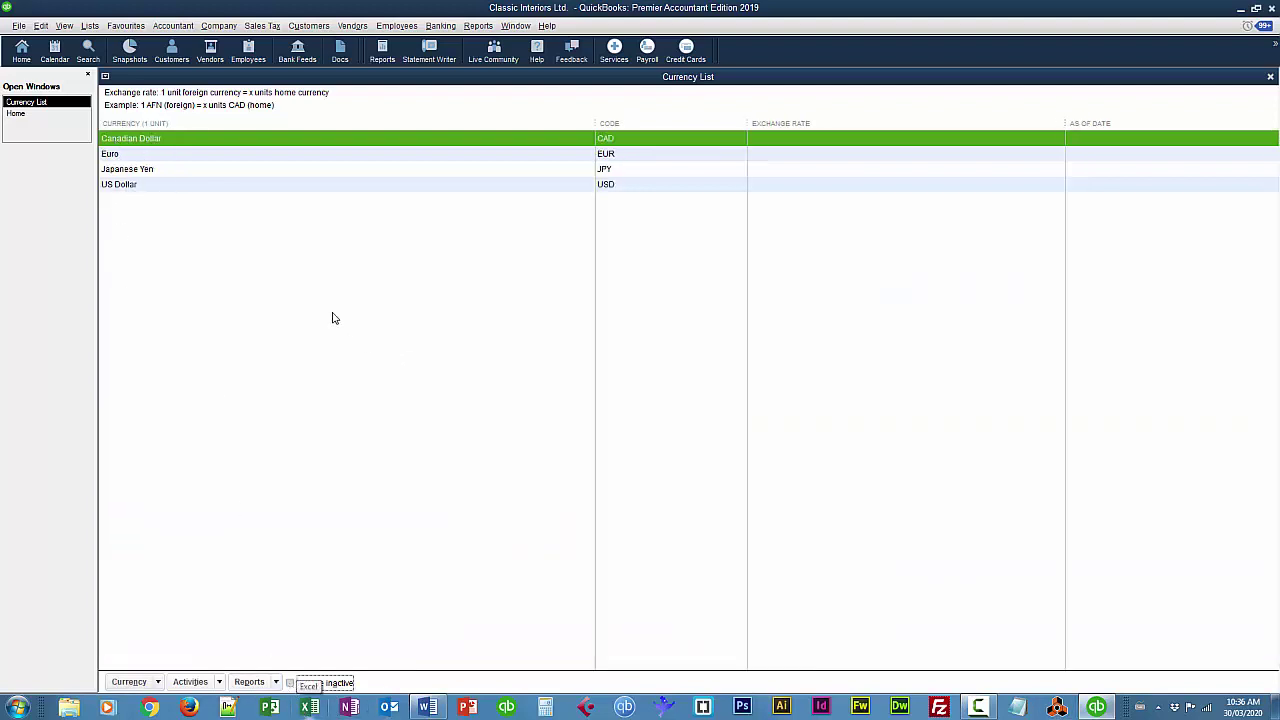
left_click(119, 187)
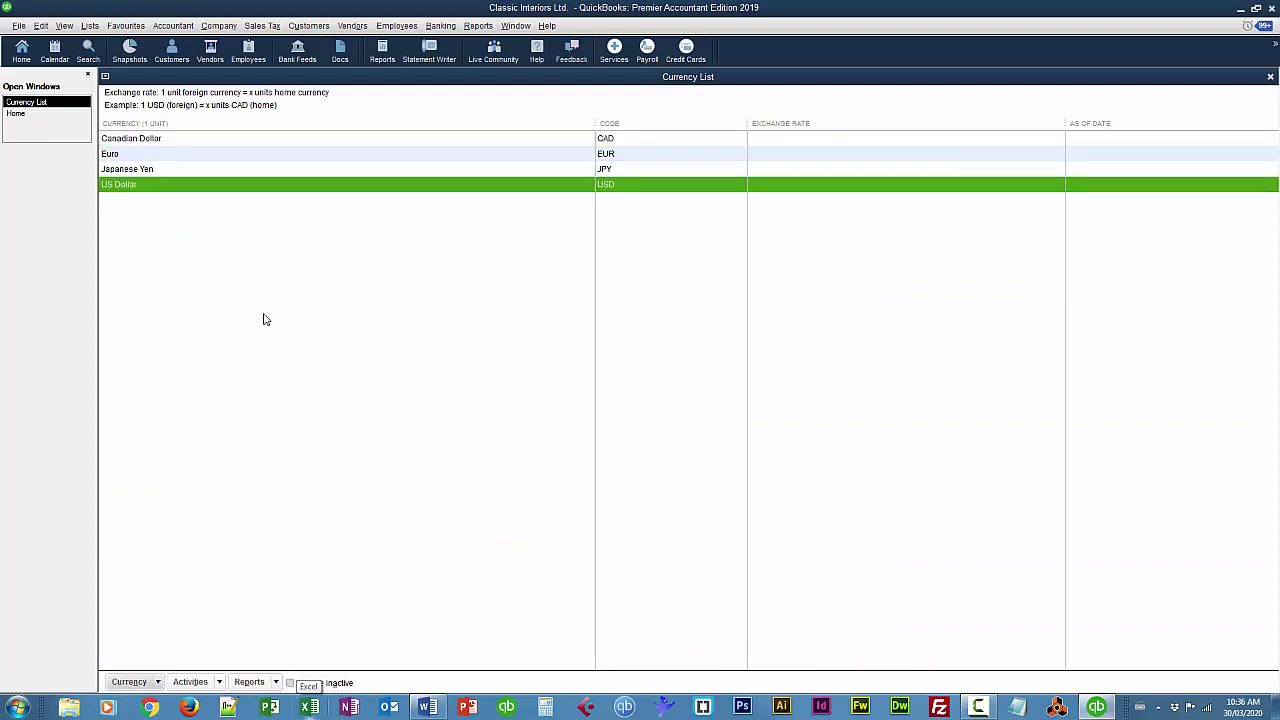
left_click(219, 684)
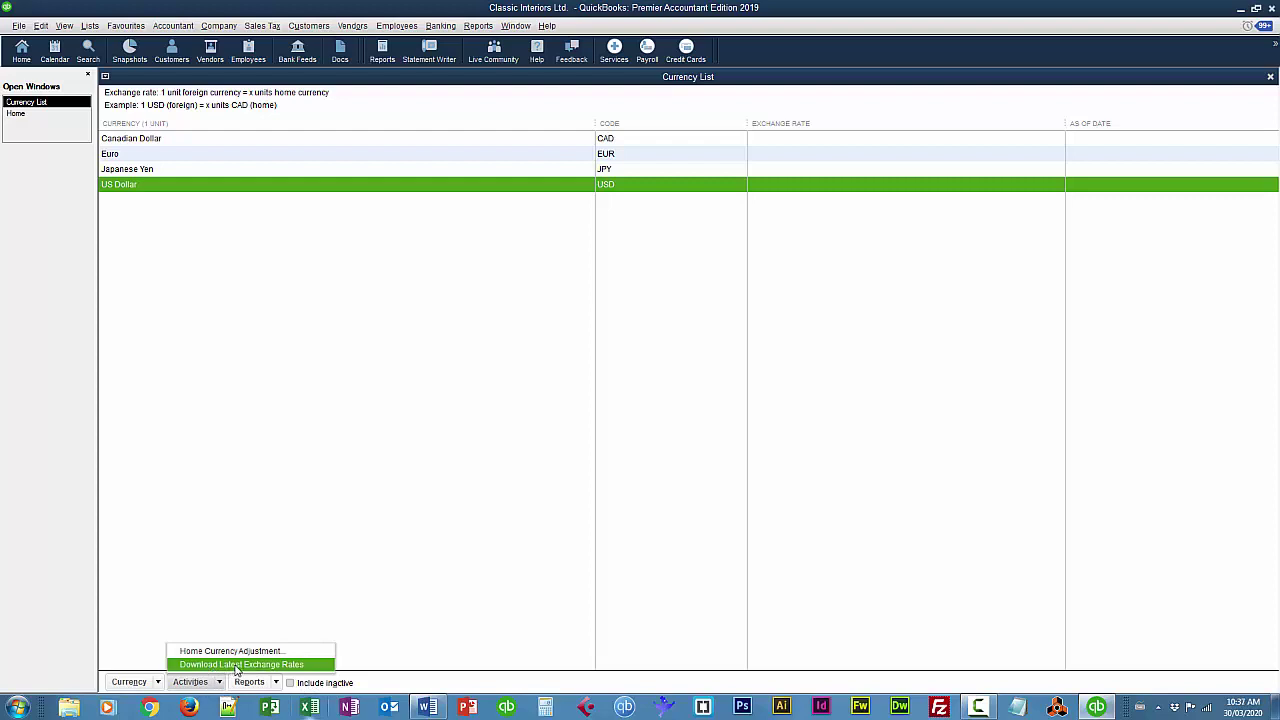
left_click(237, 665)
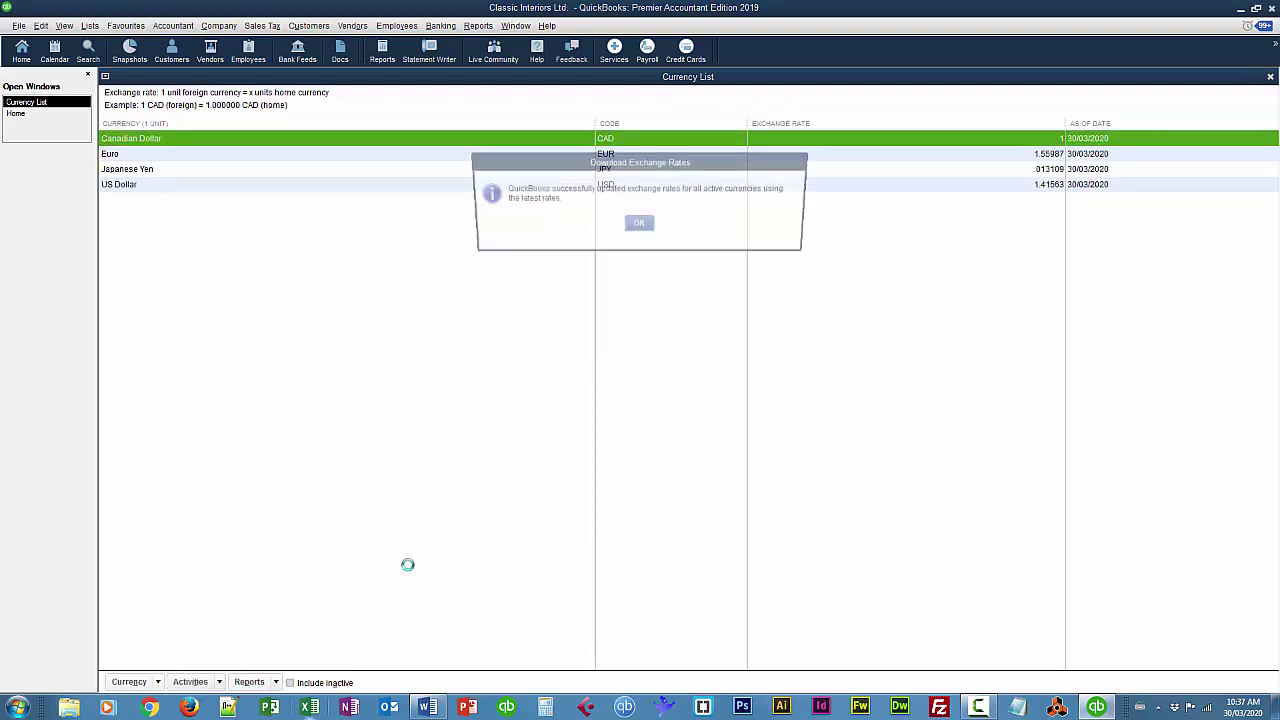
left_click(640, 225)
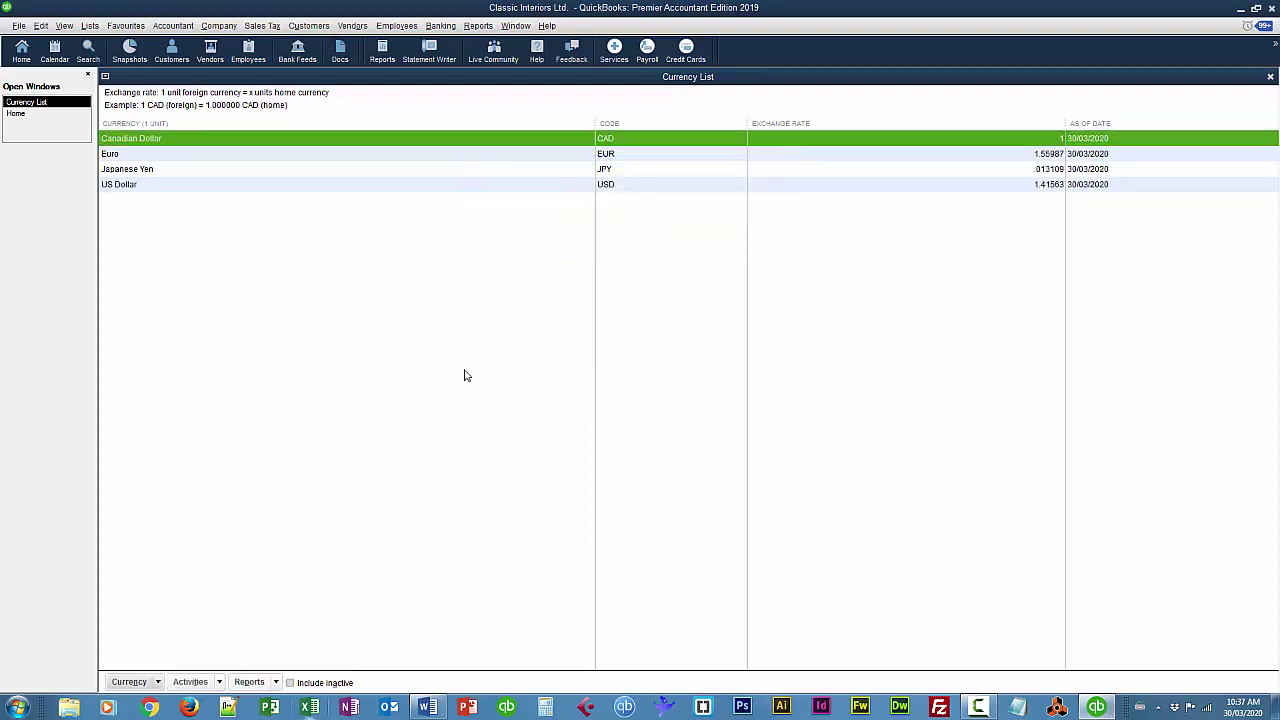
Add a US Dollar exchange rate of 1.2358 dated 01/03/2016, then close the Currency List.
left_click(123, 187)
double_click(123, 186)
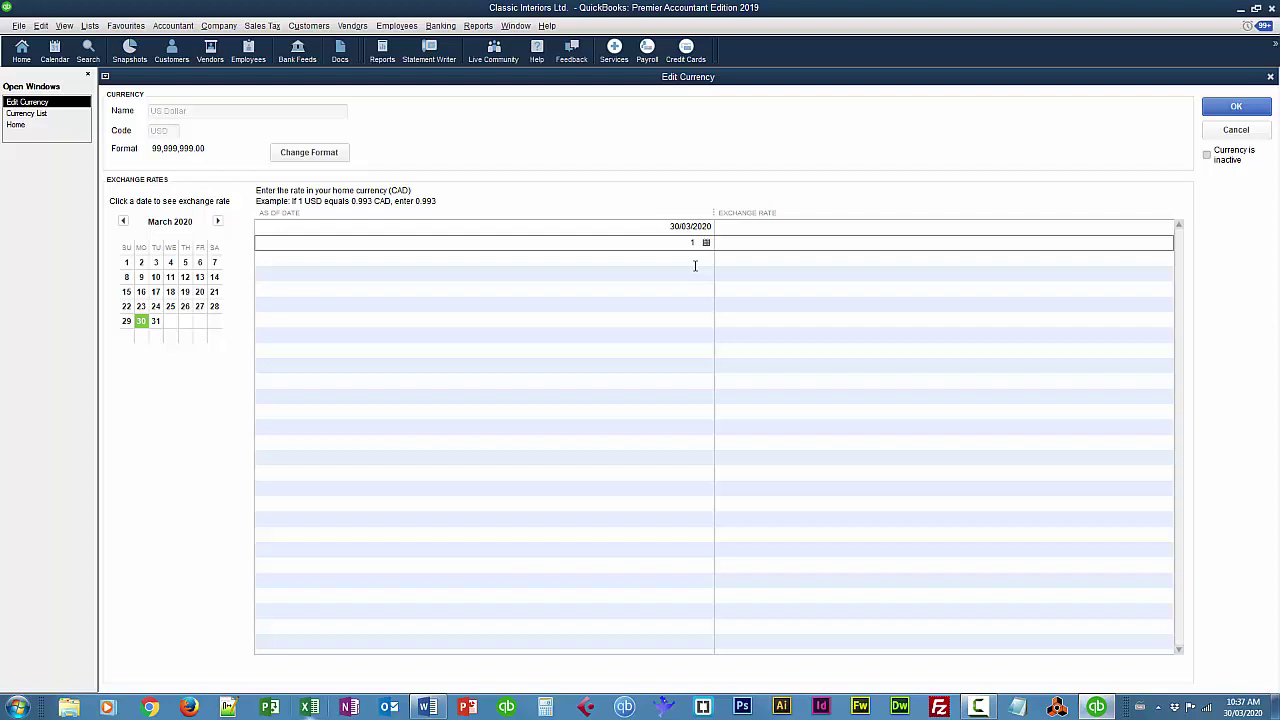
type("1/03/2016")
key("Tab")
type("1.2358")
left_click(1232, 112)
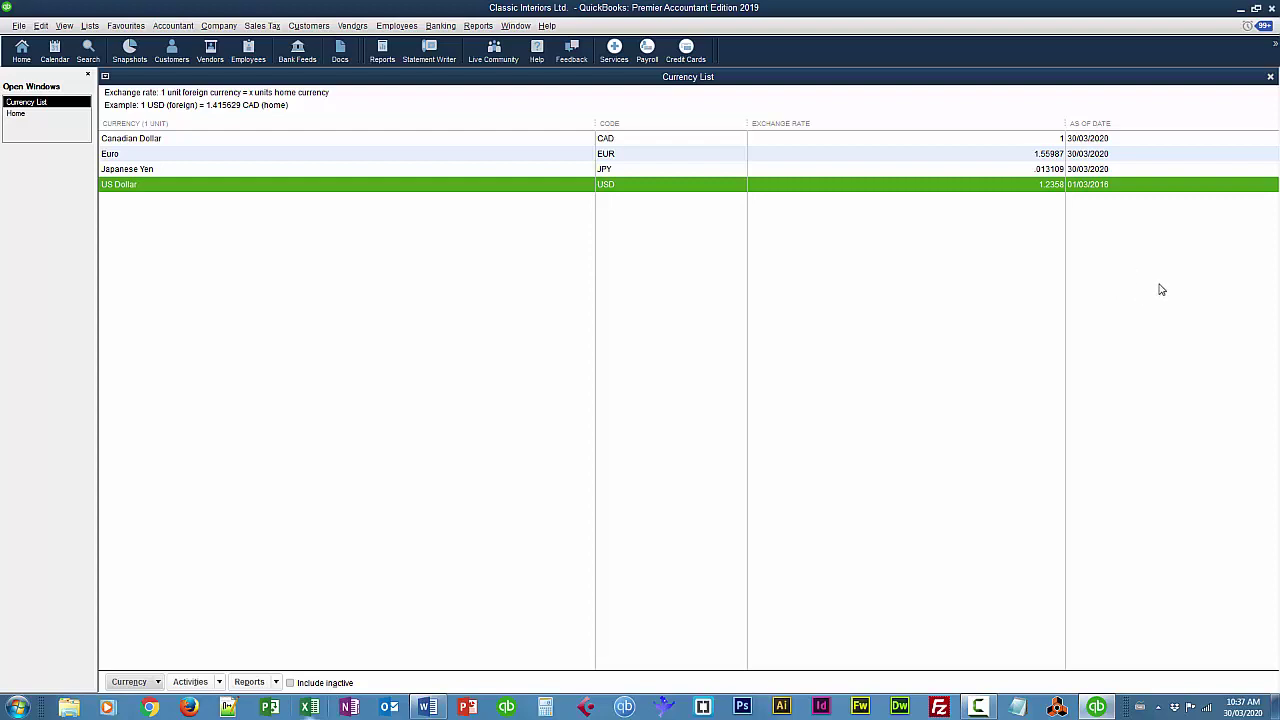
left_click(1270, 77)
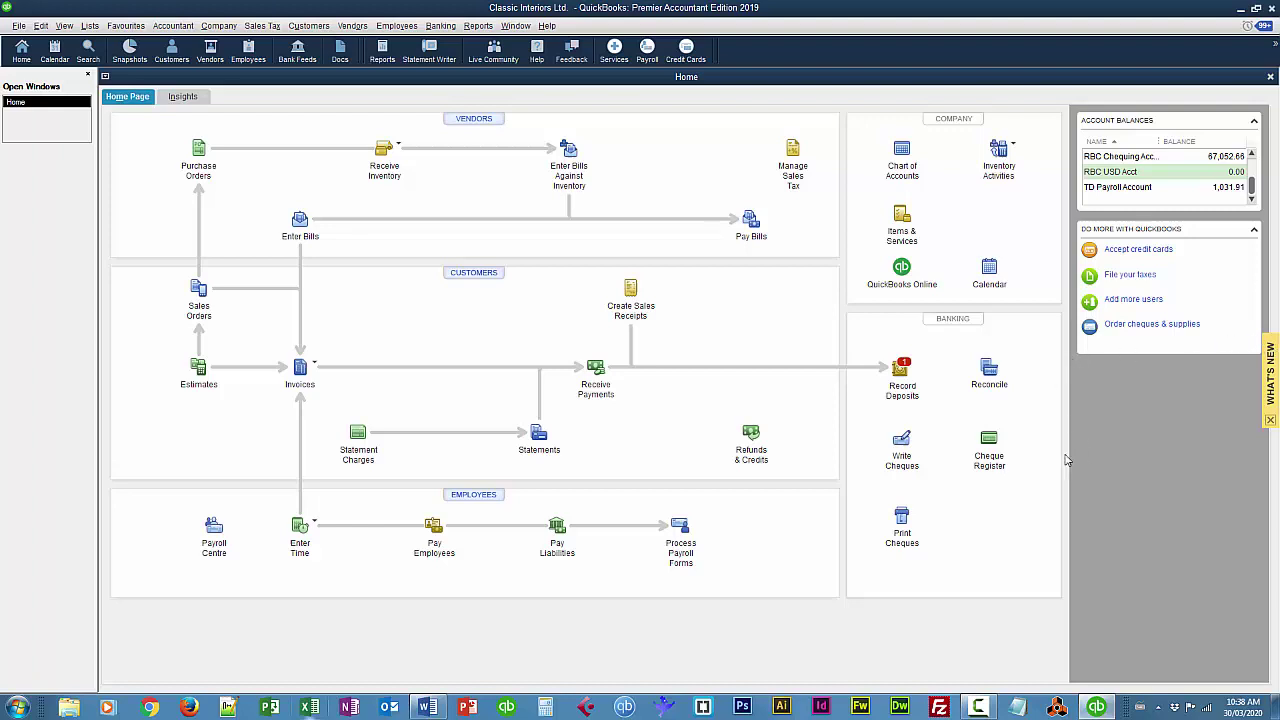
Start a funds transfer dated 02/03/2016 out of the RBC Chequing Account.
left_click(441, 27)
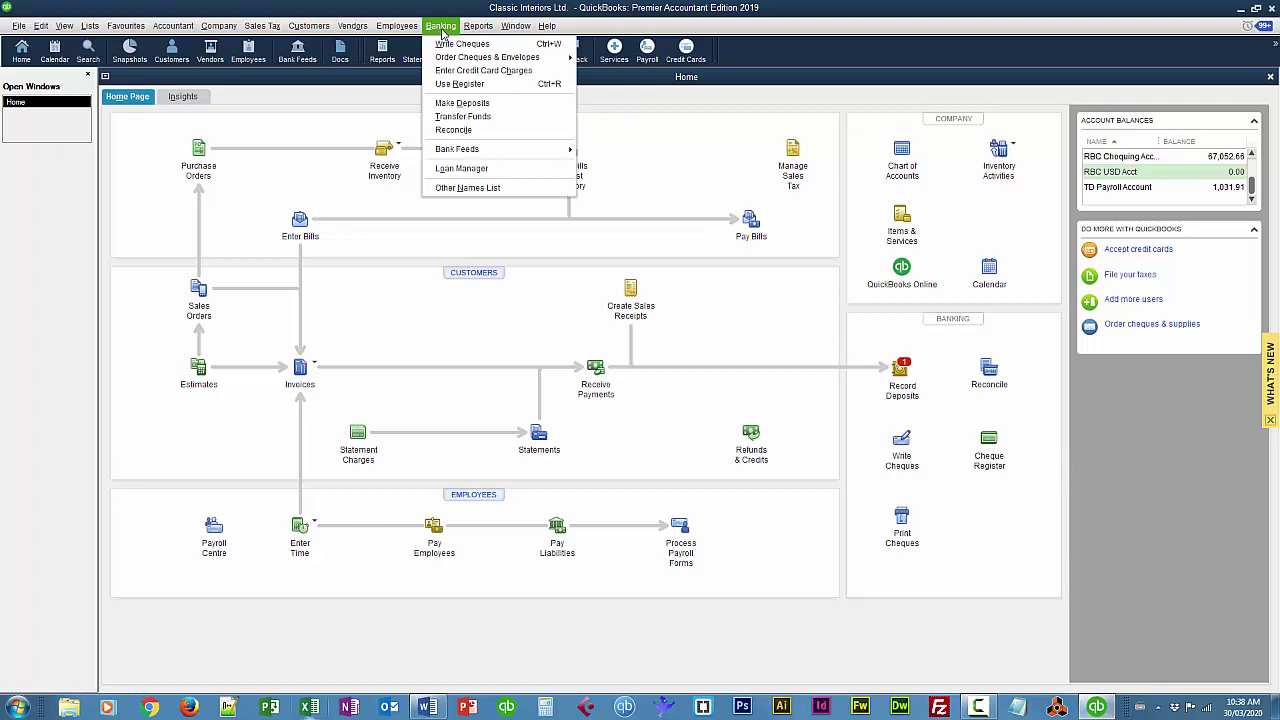
left_click(464, 117)
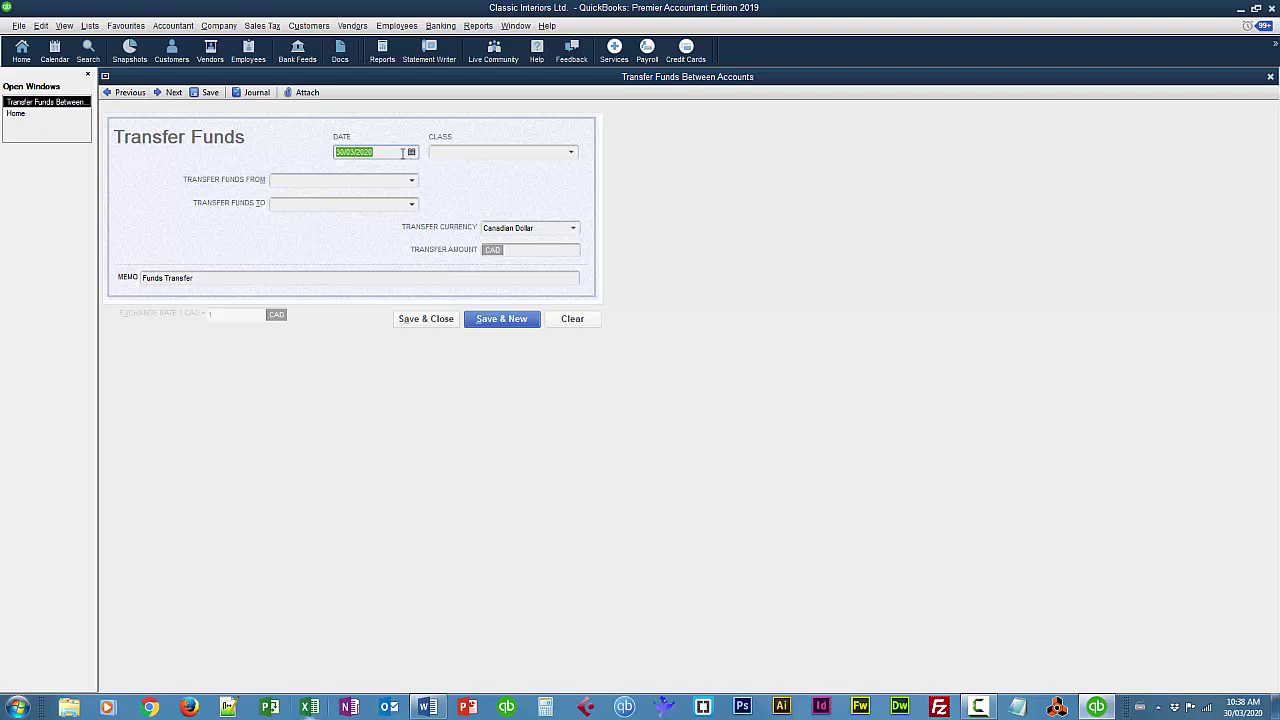
type("2")
key("Tab")
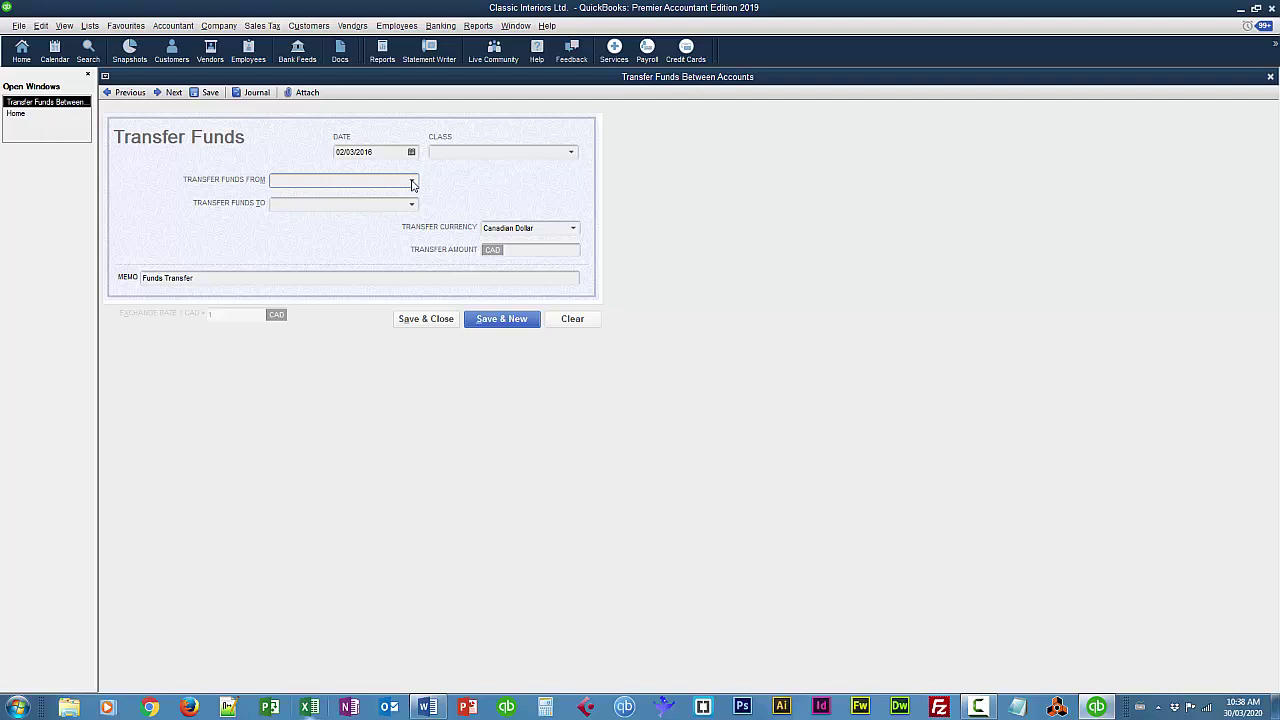
left_click(411, 182)
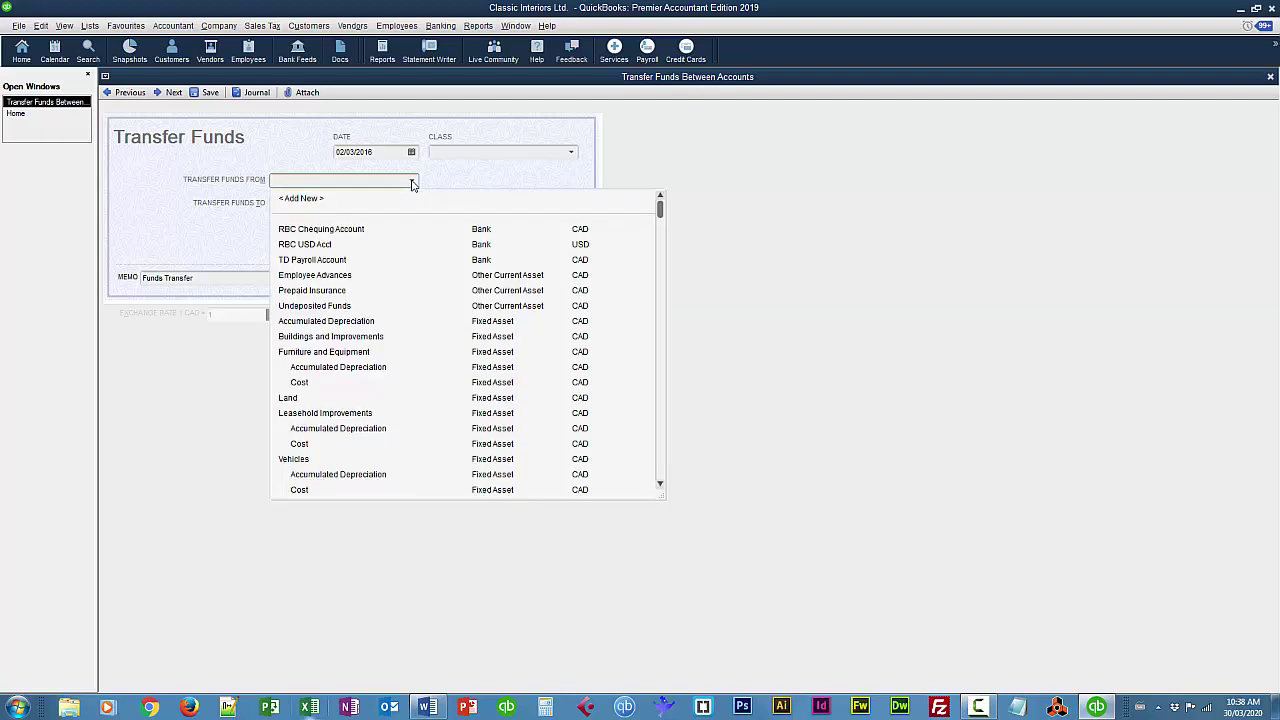
left_click(334, 231)
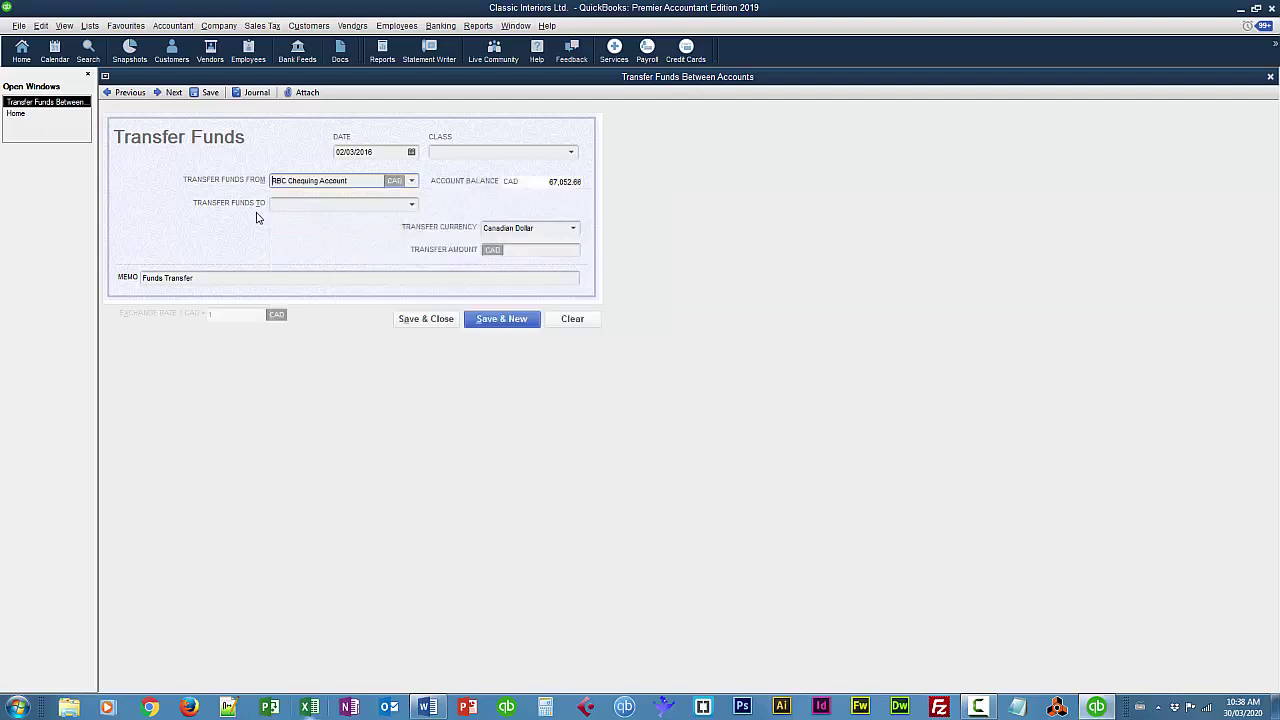
Transfer 2,000.00 to RBC USD Acct at an adjusted exchange rate of 1.2398 and save it.
left_click(409, 206)
left_click(322, 270)
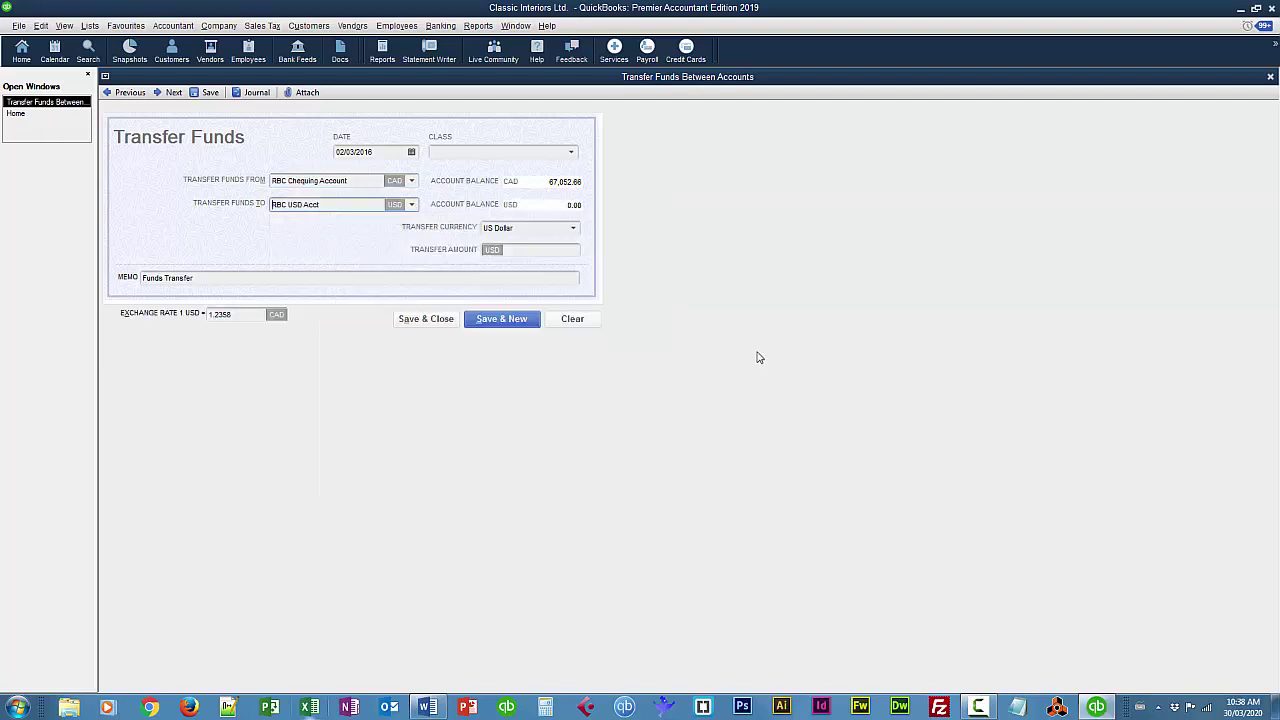
left_click(533, 250)
key("Tab")
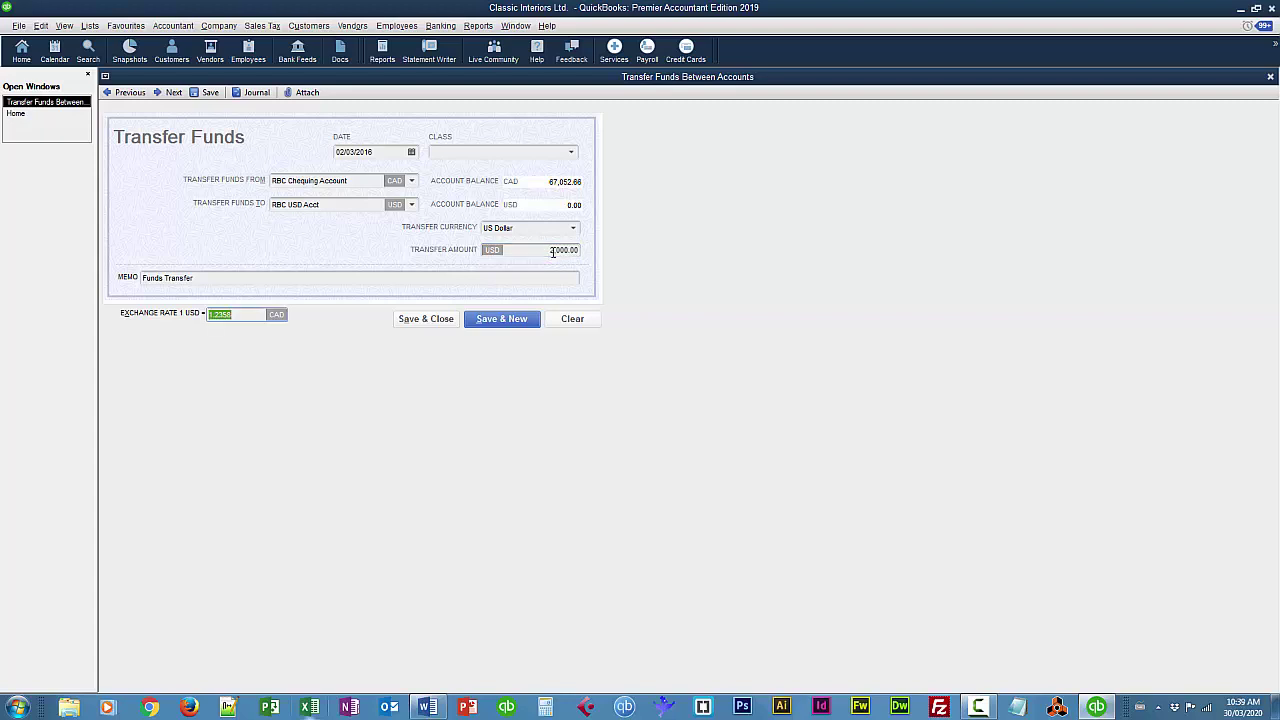
left_click(236, 315)
left_click_drag(236, 315, 208, 315)
type("1")
left_click(509, 322)
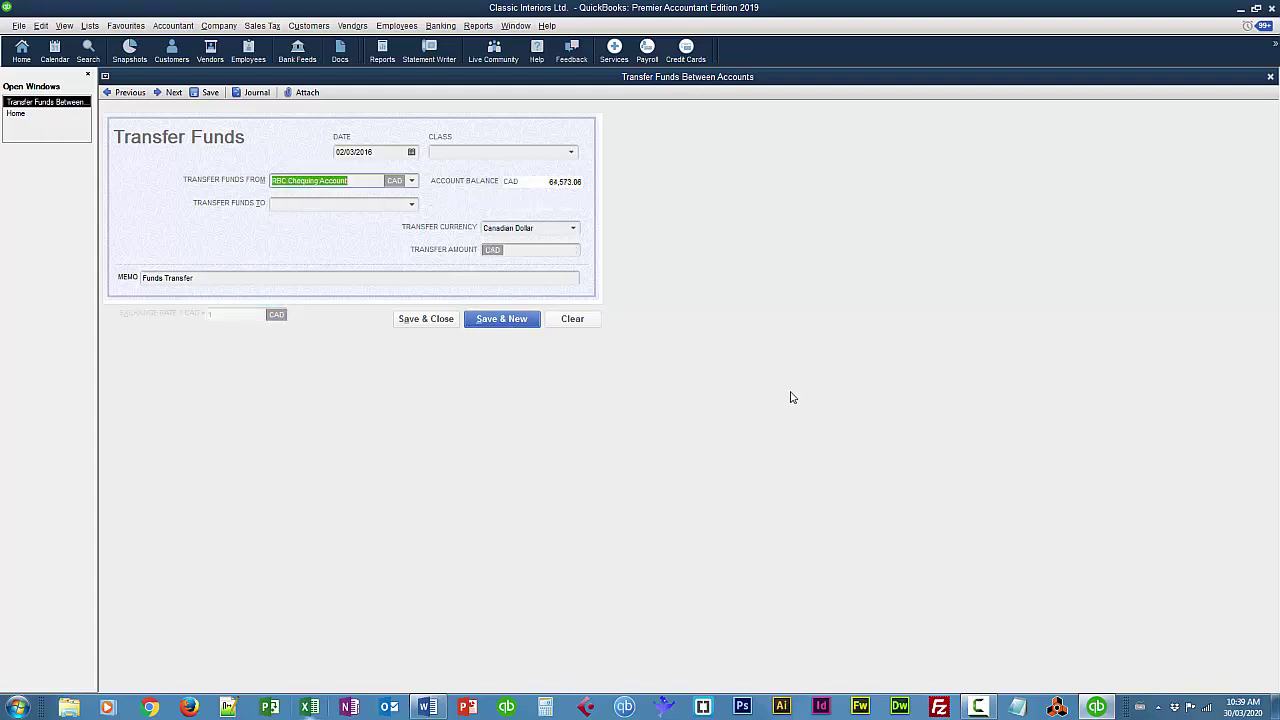
Recall the saved transfer, review it in the Transaction Journal report, then close the report.
left_click(127, 93)
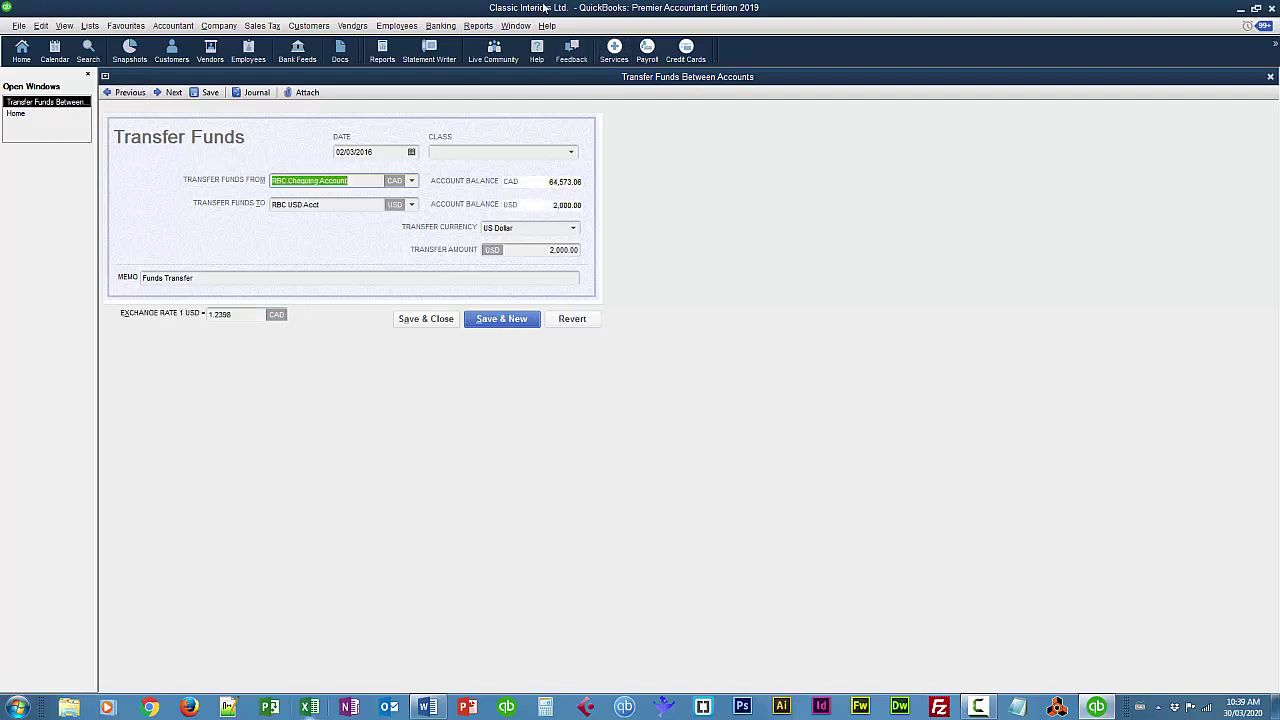
left_click(478, 25)
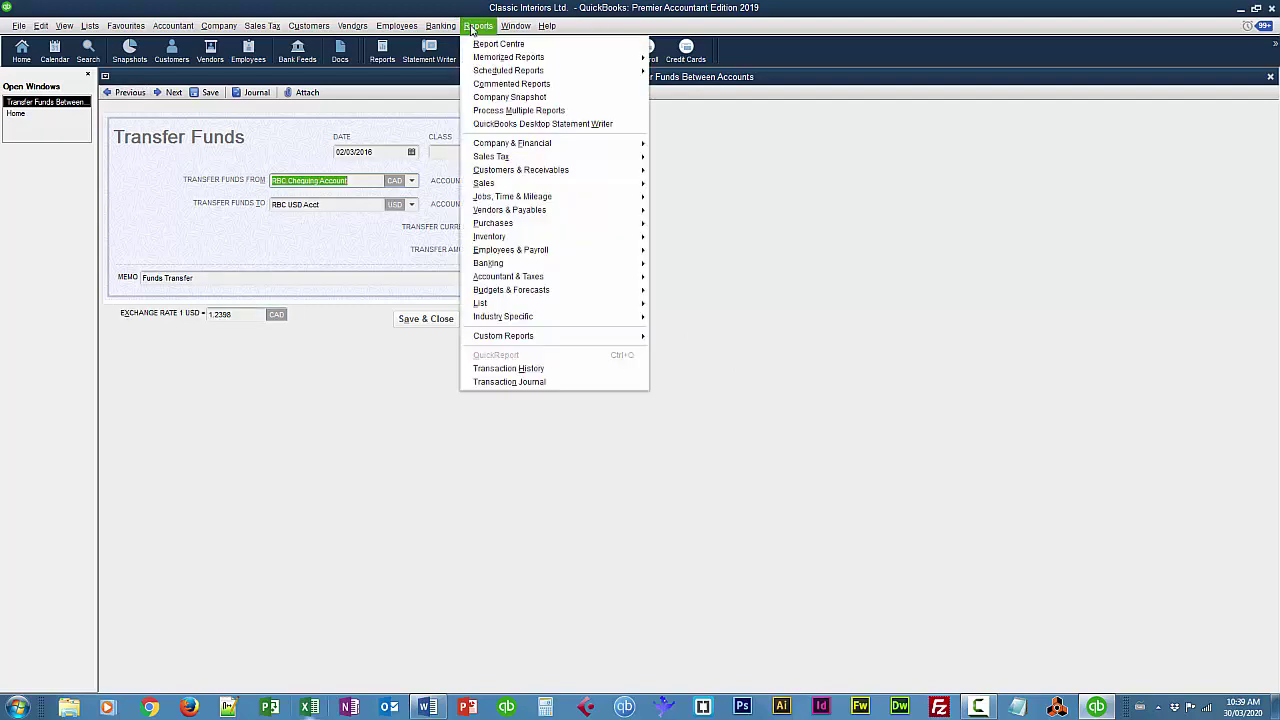
left_click(509, 383)
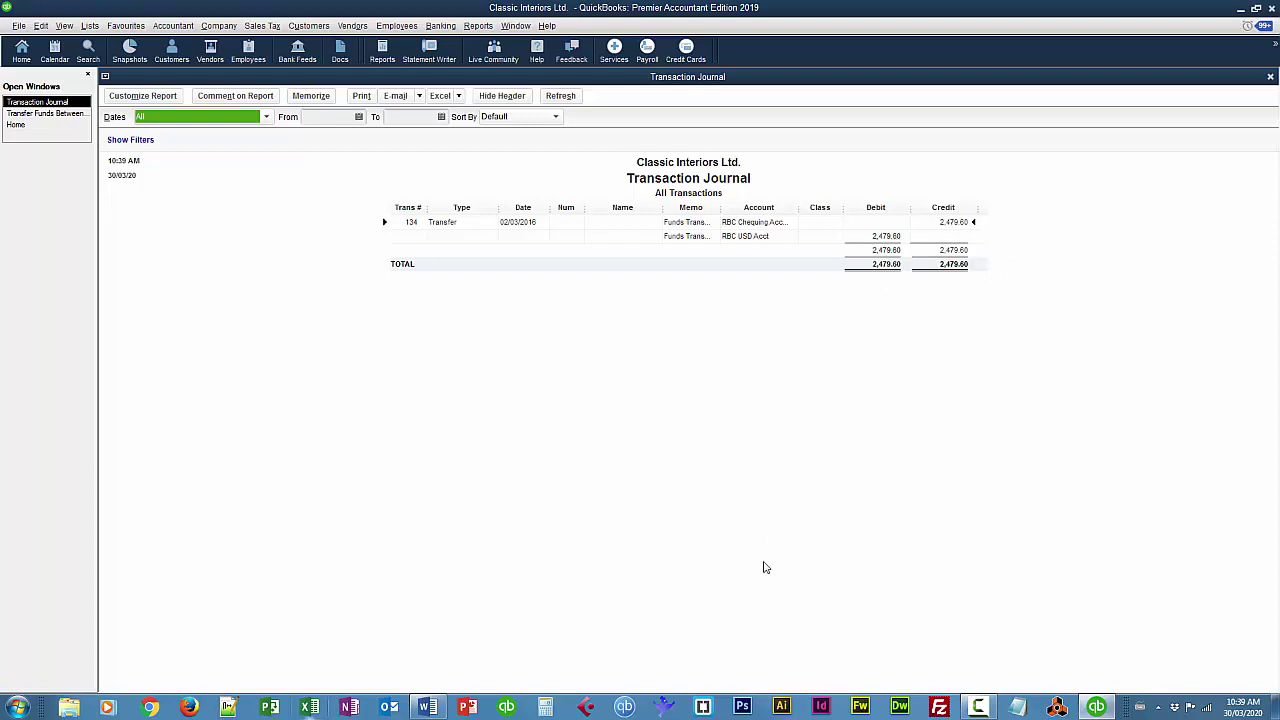
left_click(1270, 77)
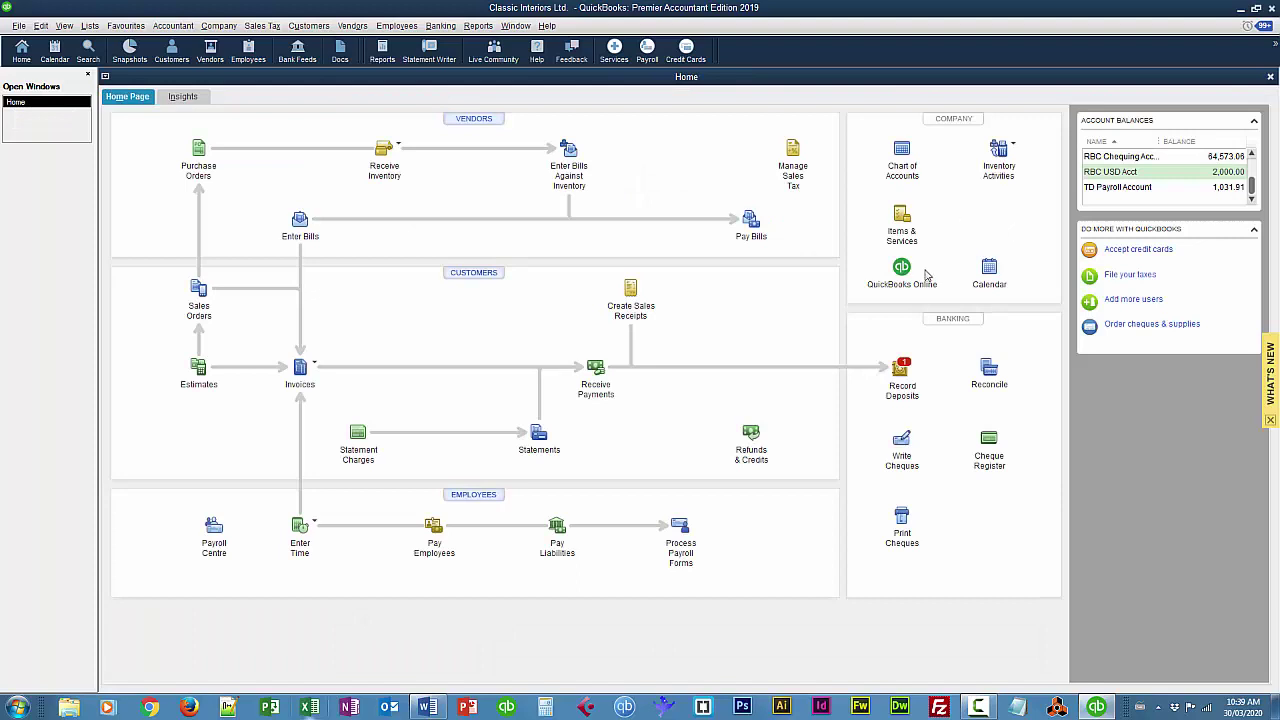
Start a new vendor in the Vendor Centre with company name Southwest Interior.
left_click(484, 120)
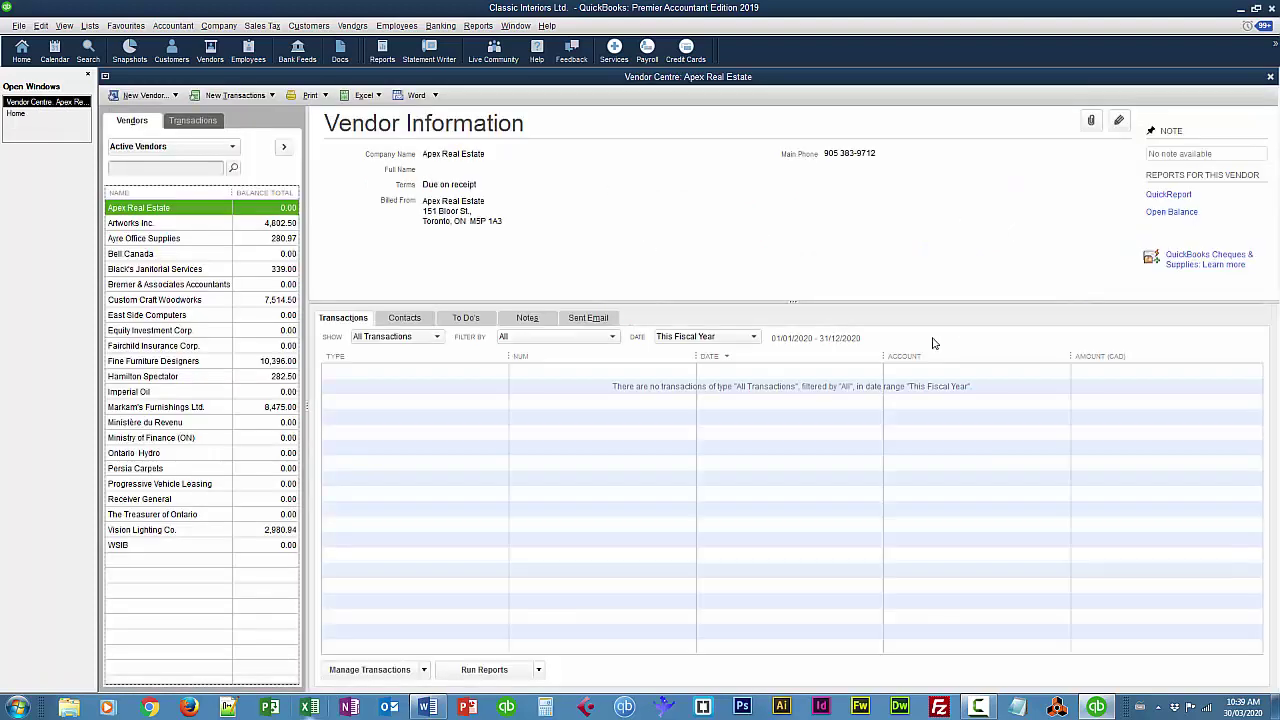
left_click(135, 98)
left_click(140, 112)
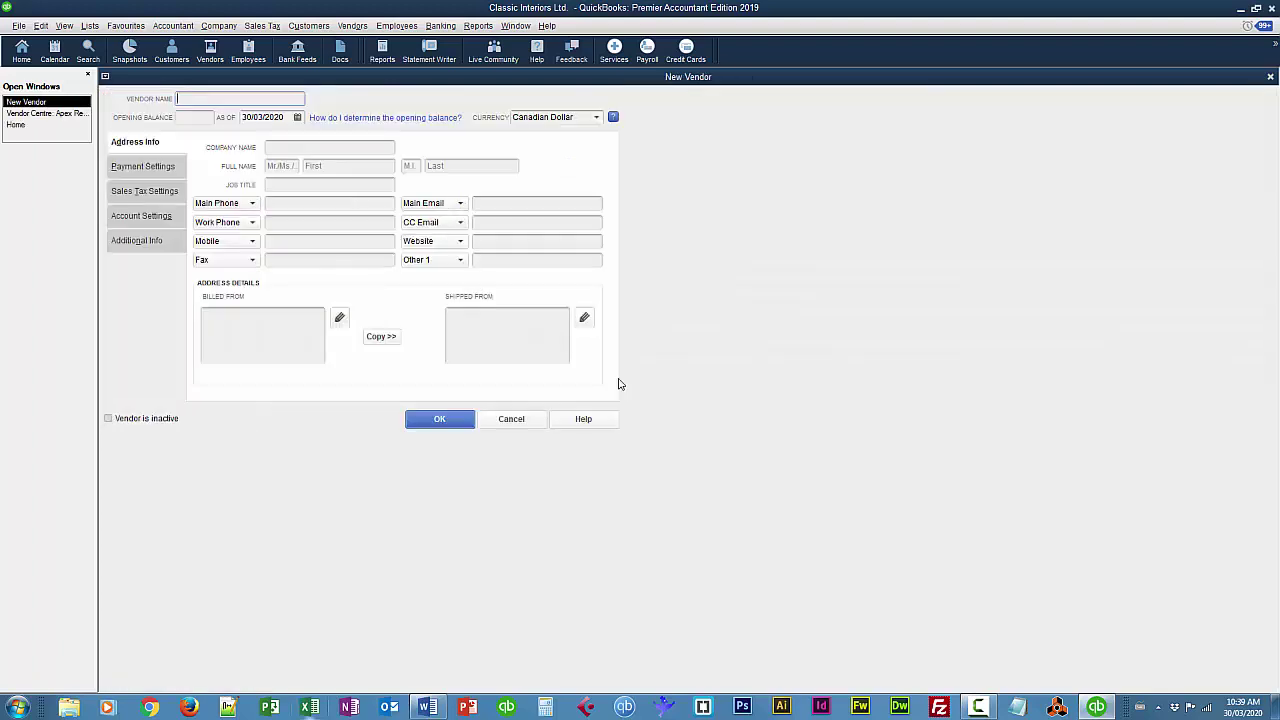
left_click(326, 149)
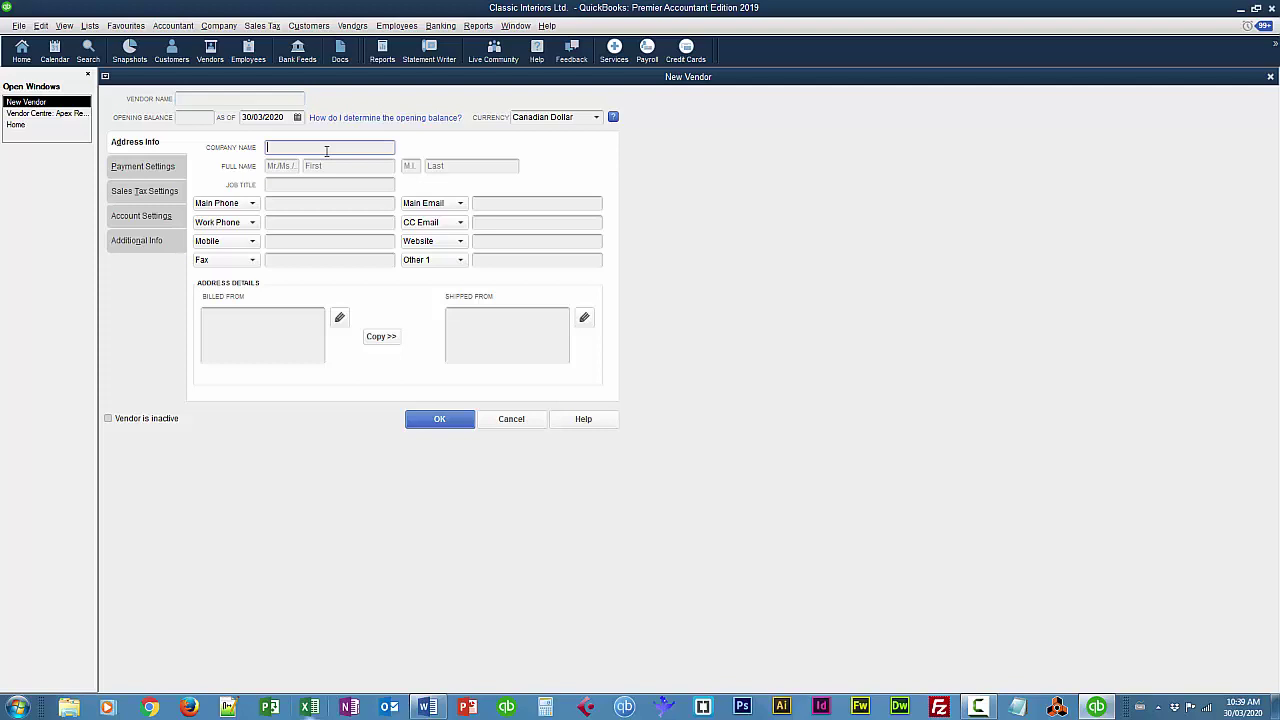
type("Southwest Interior")
key("Tab")
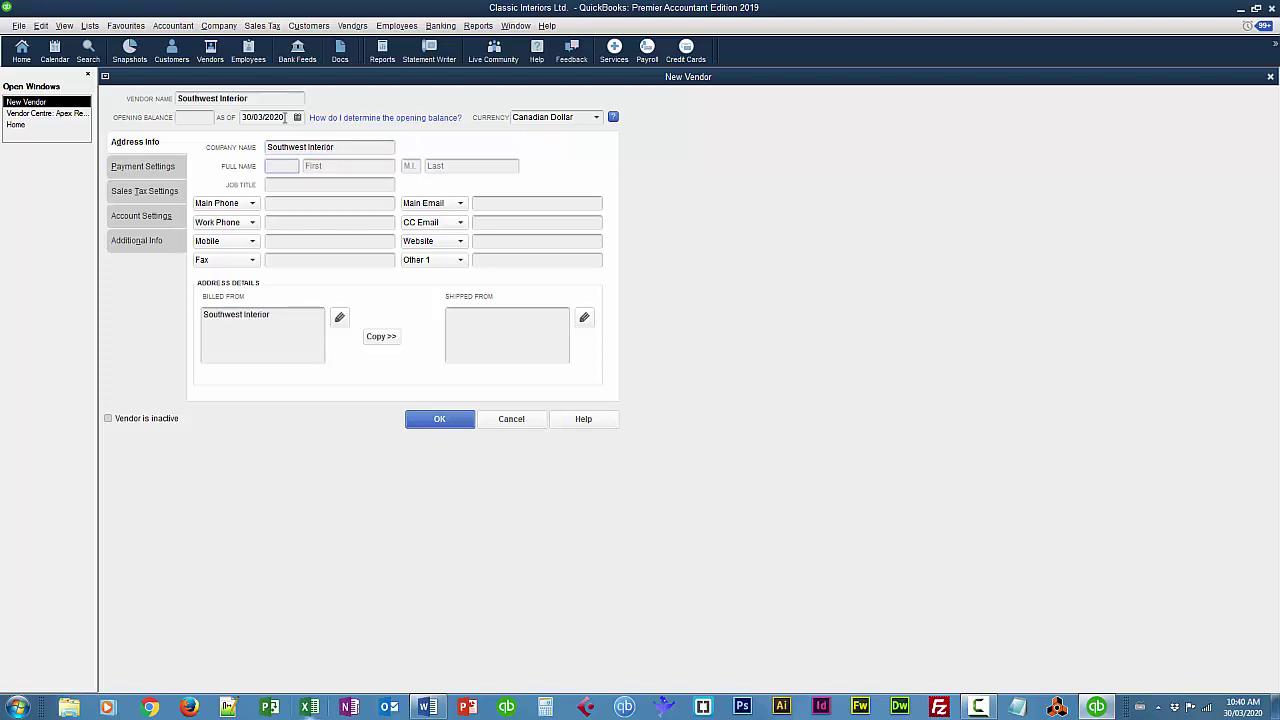
Set the vendor's as-of date to 01/03/2016 and its currency to US Dollar.
left_click_drag(286, 117, 243, 118)
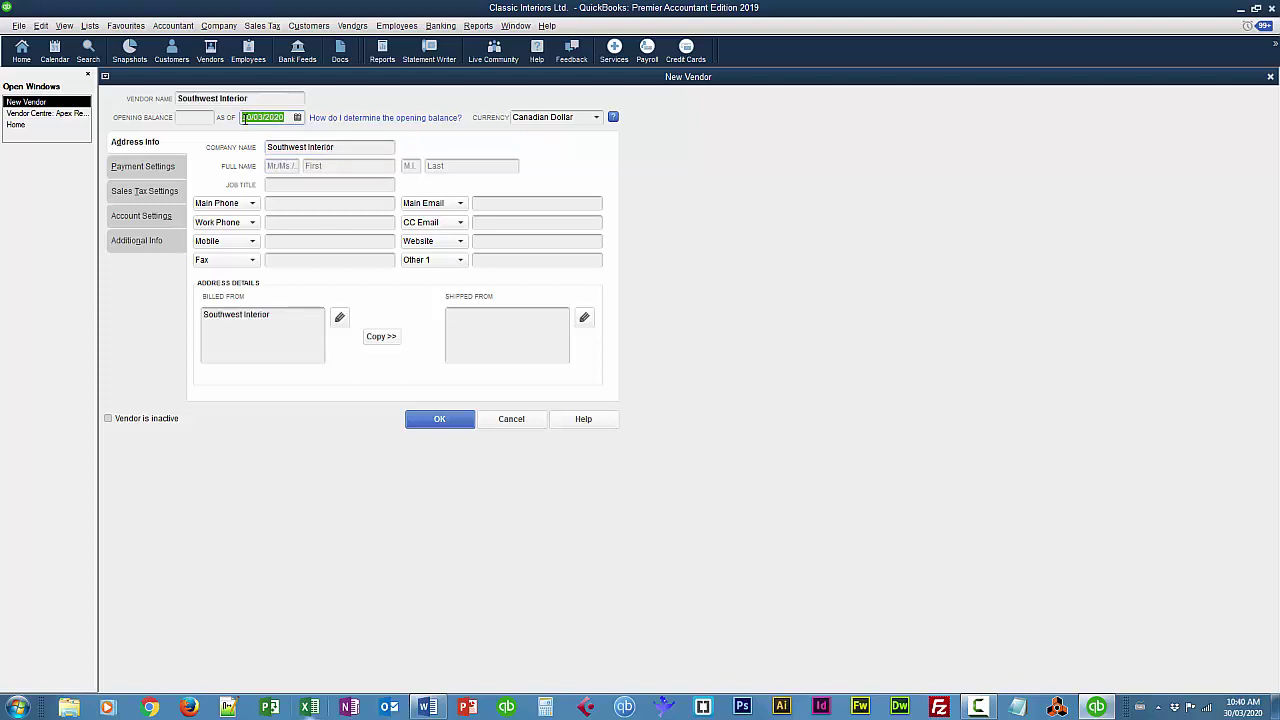
type("1")
type("/03/2016")
key("Tab")
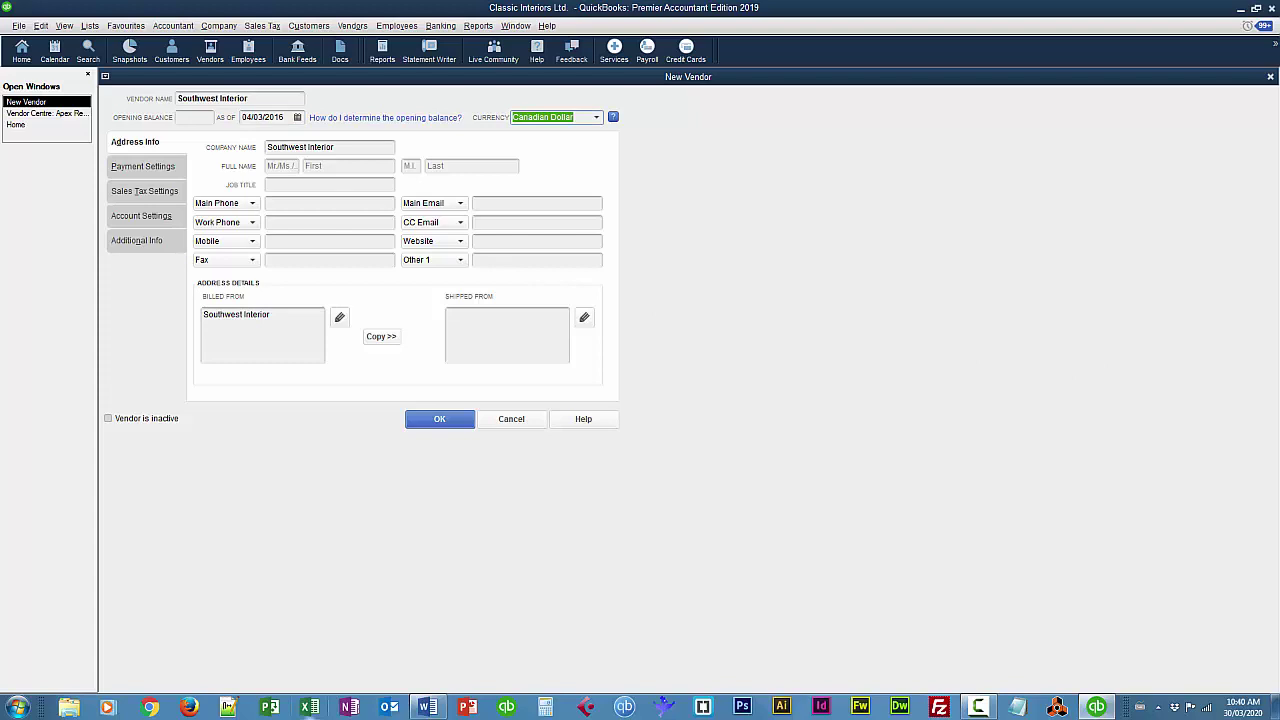
left_click(597, 118)
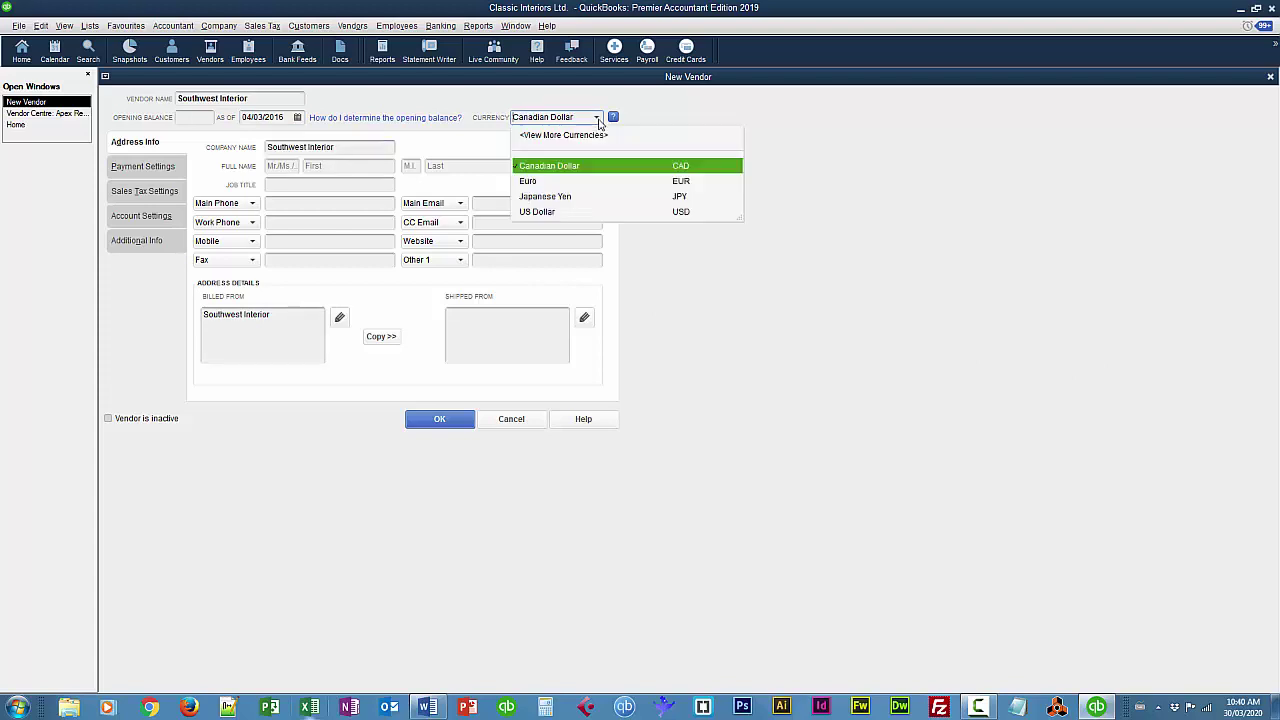
left_click(548, 213)
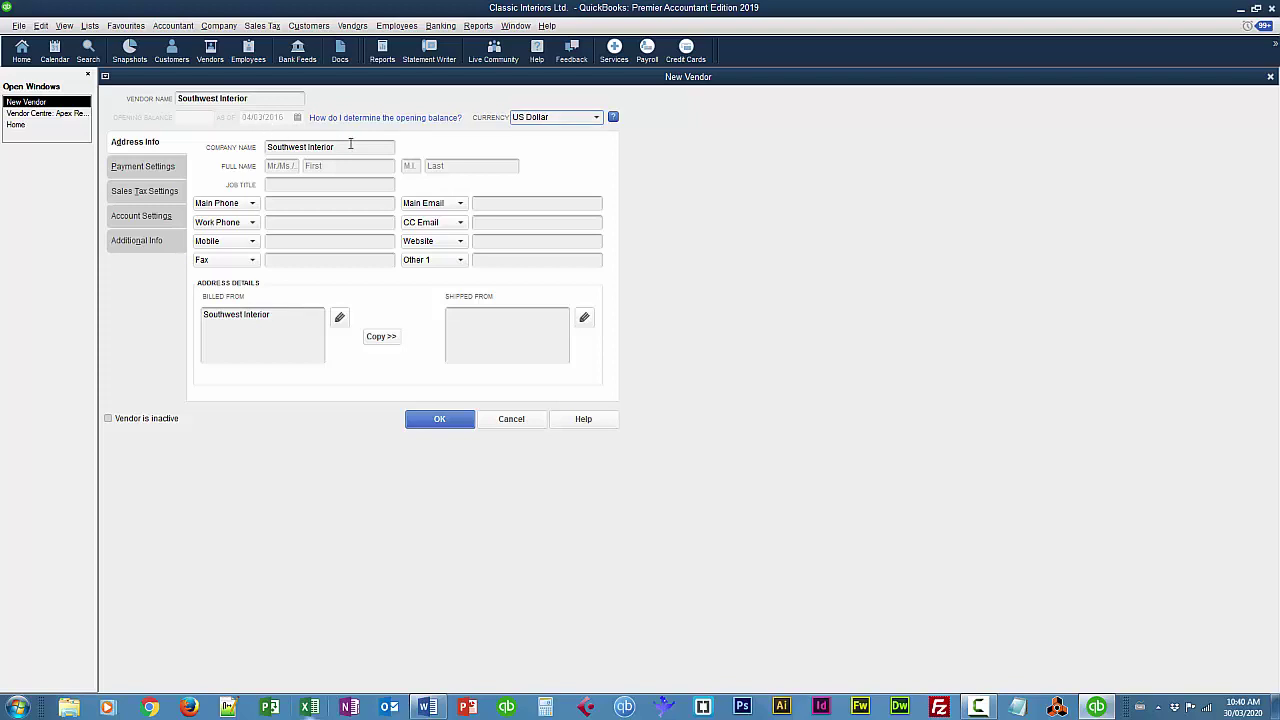
Give Southwest Interior a 5,000.00 credit limit and 2% 10 Net 30 payment terms.
left_click(148, 171)
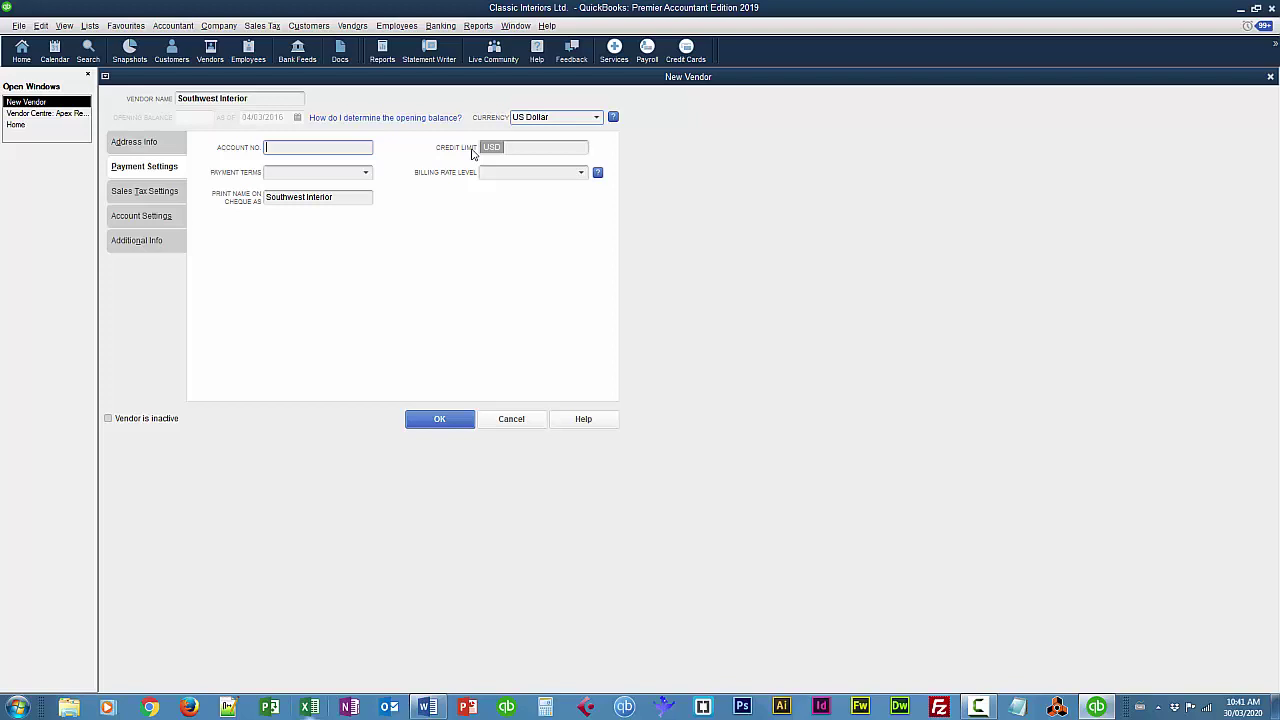
left_click(515, 149)
key("Tab")
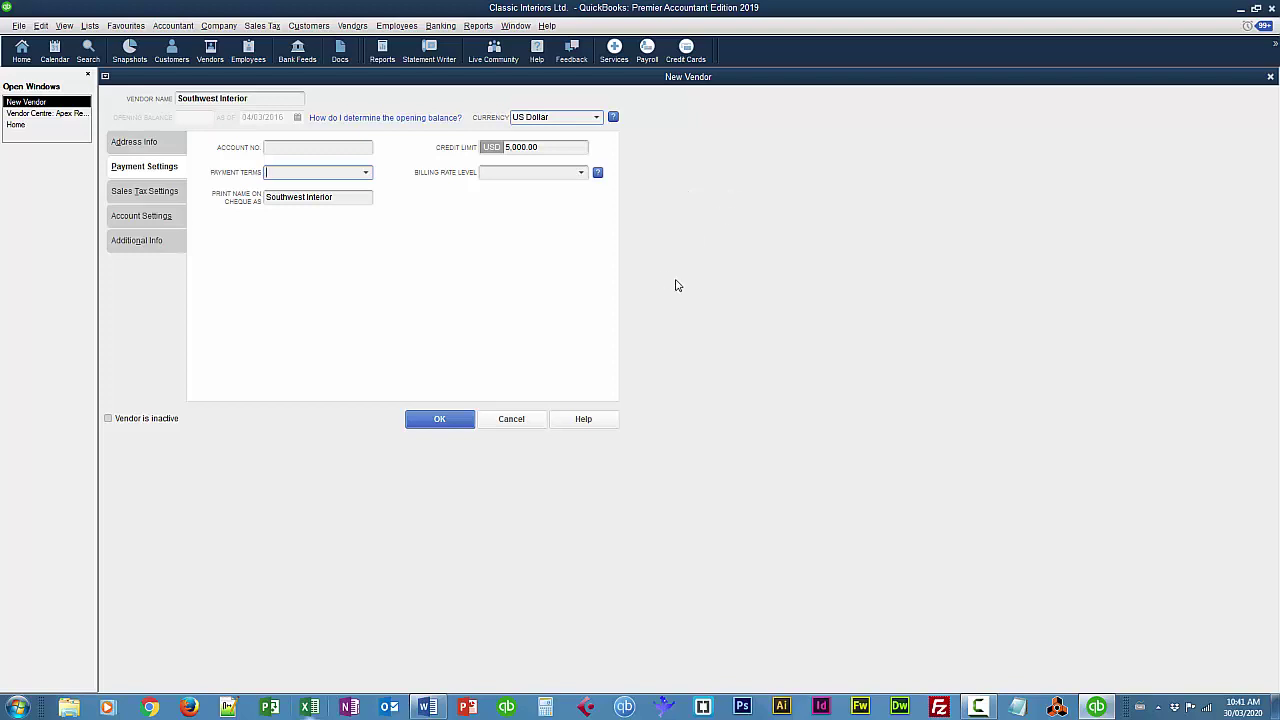
left_click(368, 173)
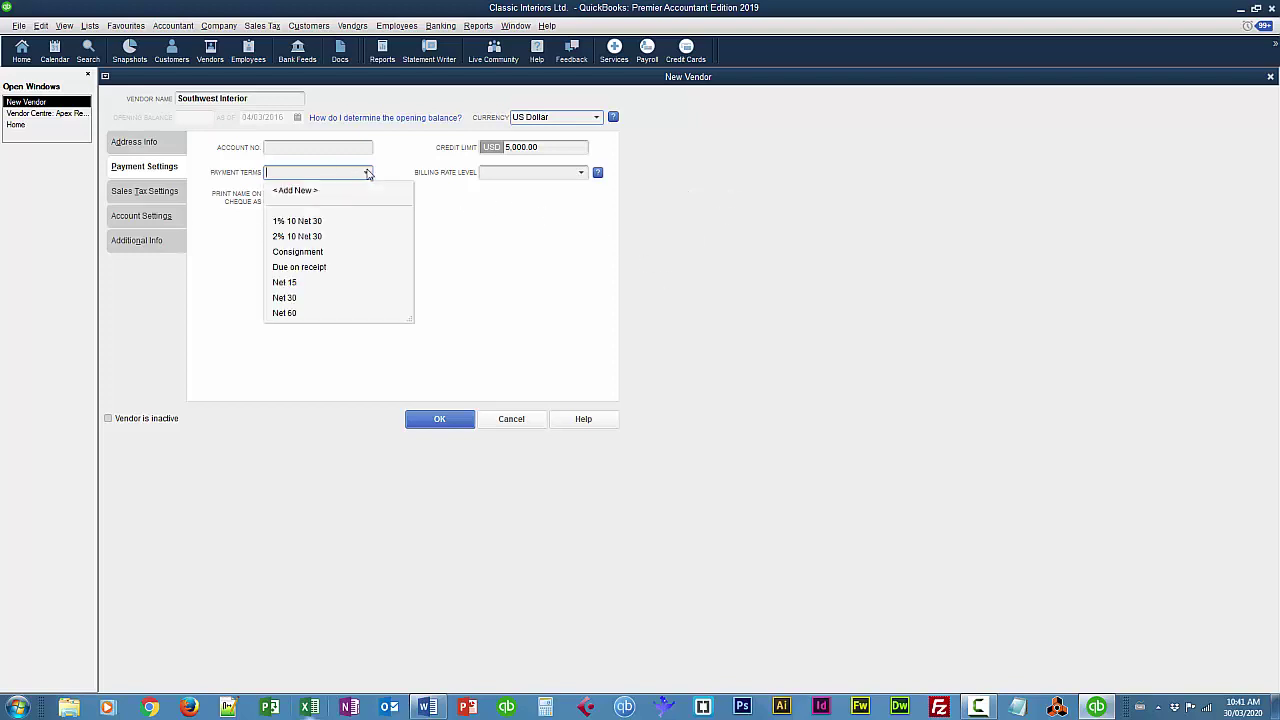
left_click(320, 240)
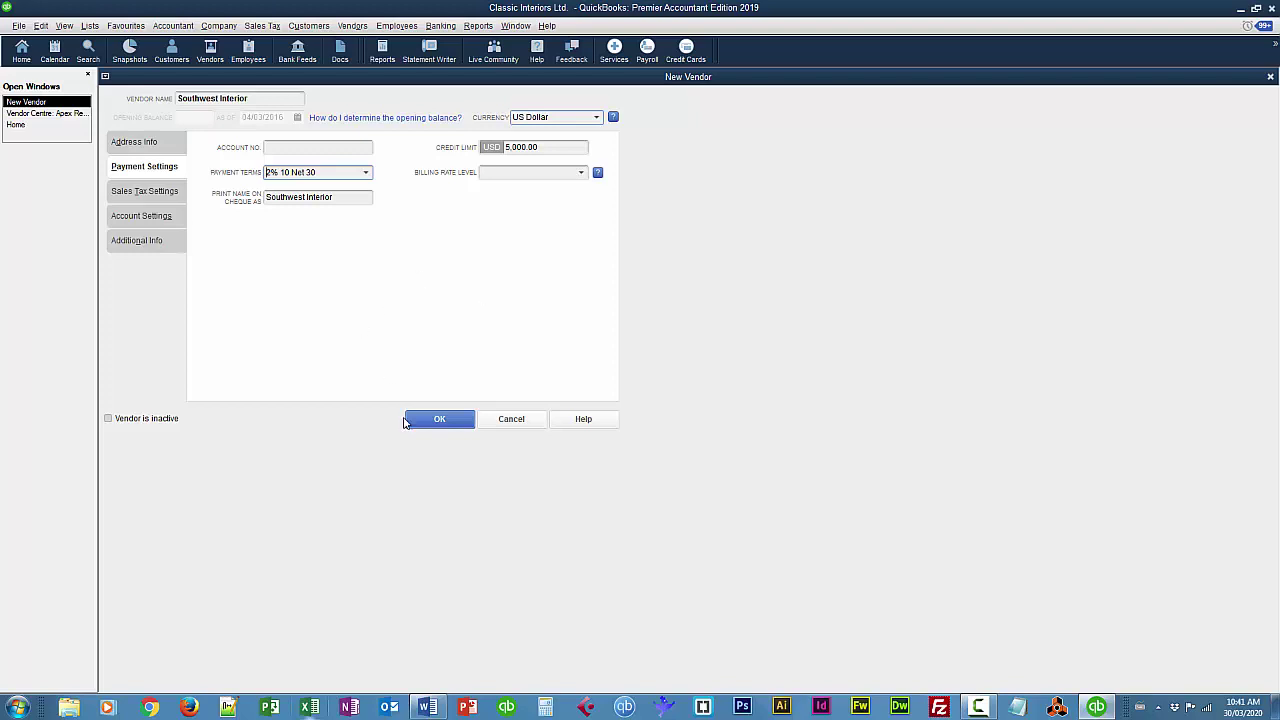
Save Southwest Interior and check its sales tax settings, keeping Canada as the country.
left_click(437, 421)
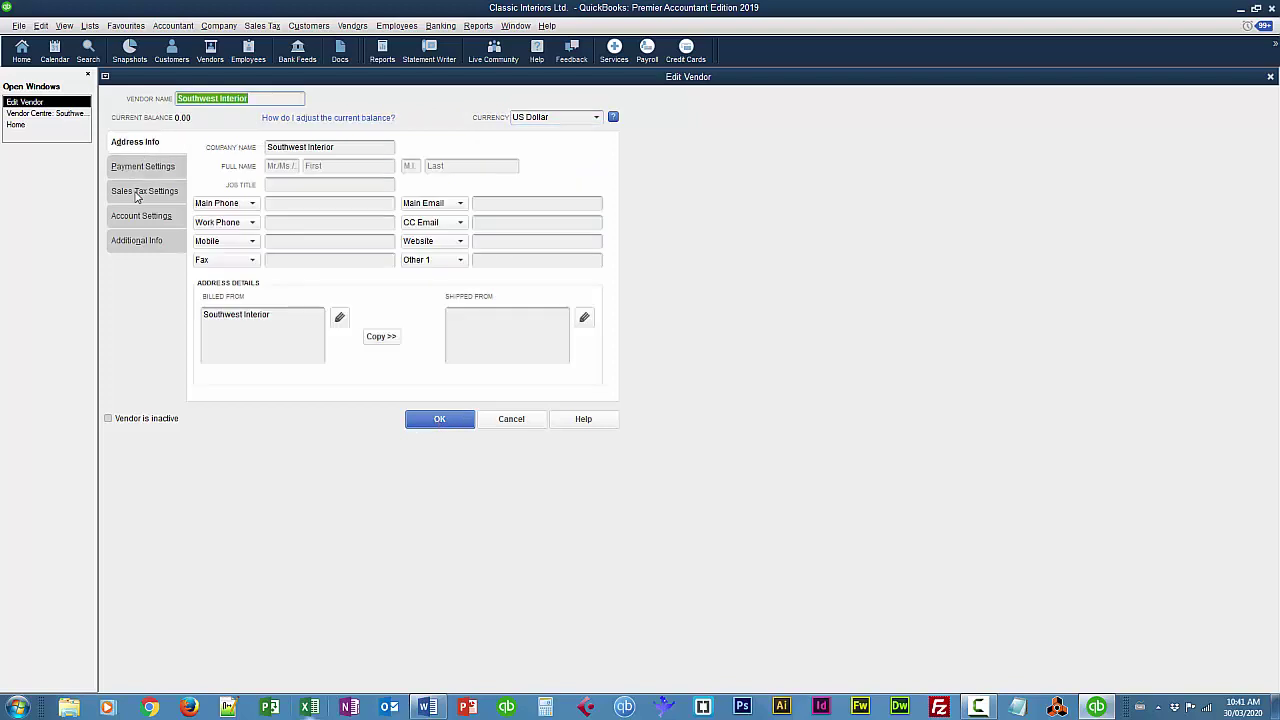
left_click(140, 192)
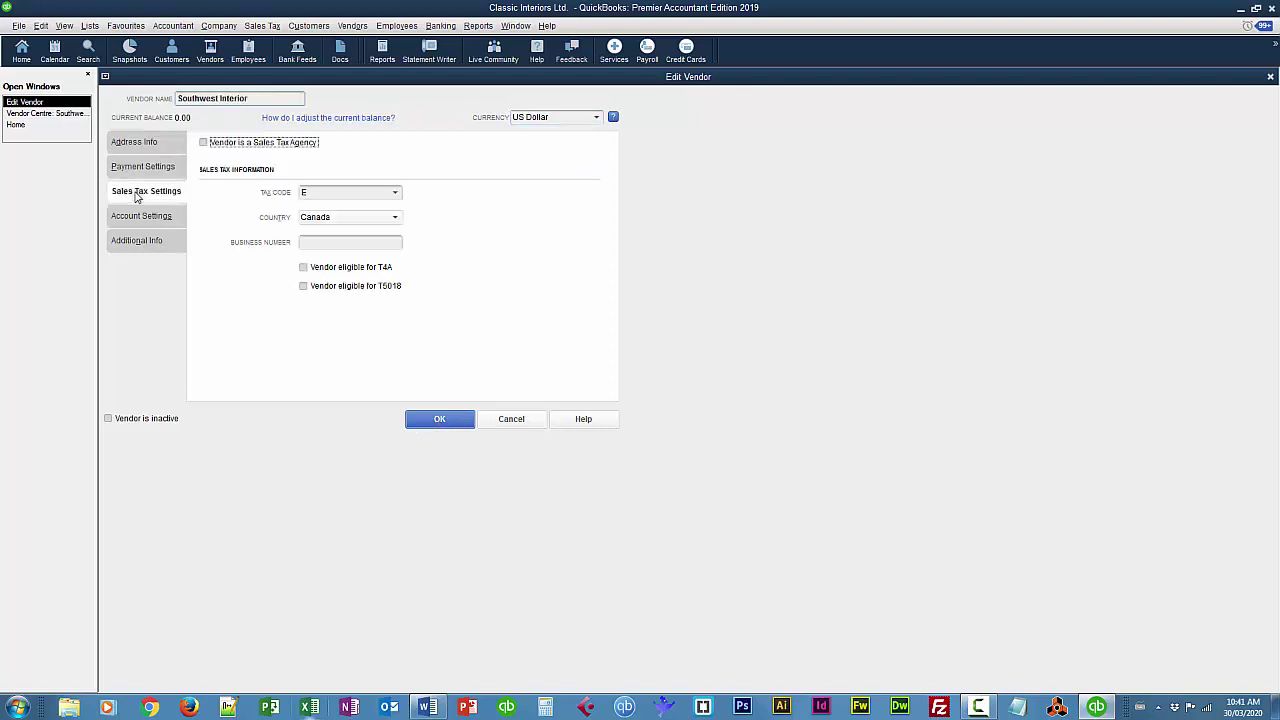
left_click(345, 220)
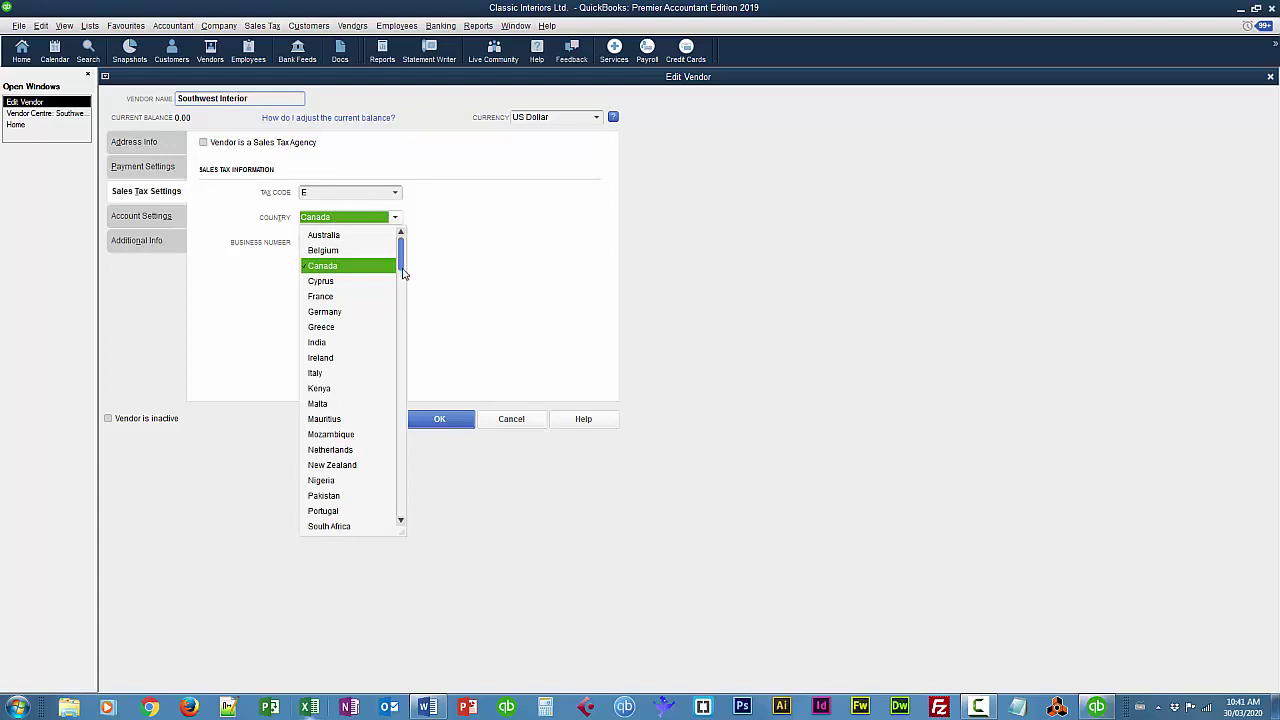
left_click(148, 220)
Set Southwest Interior's vendor type to Suppliers and save the vendor.
left_click(144, 248)
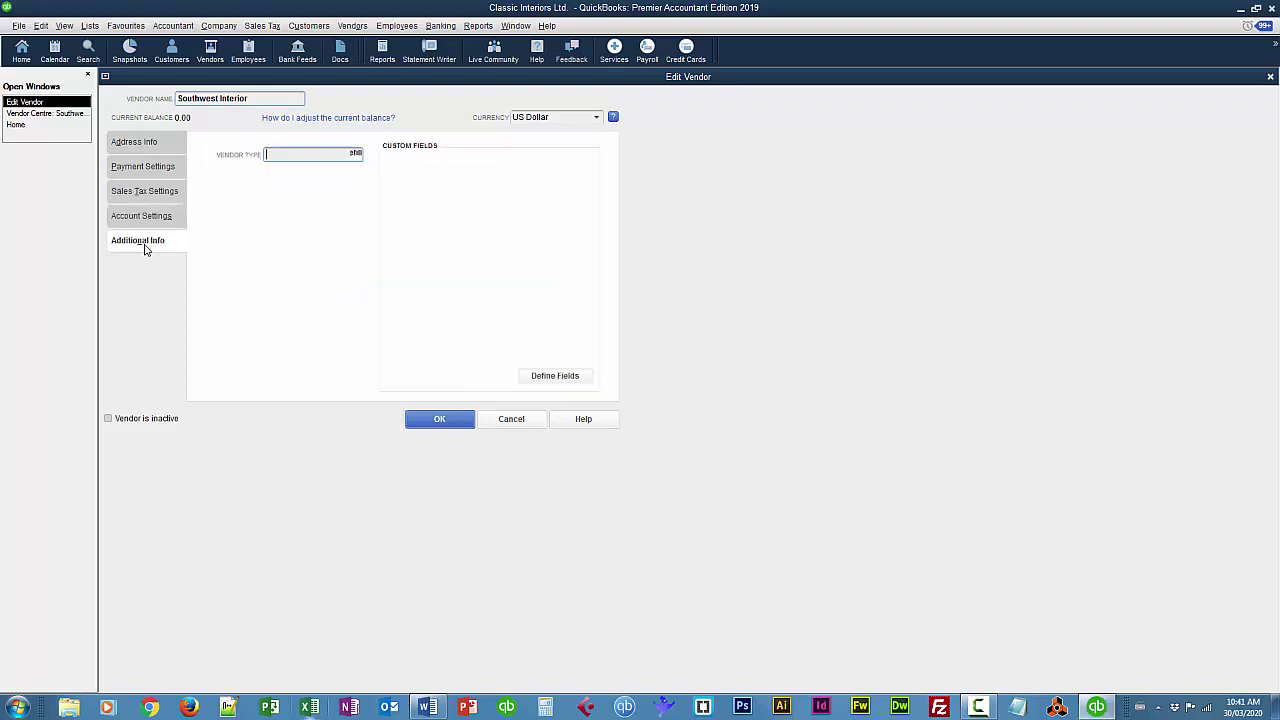
left_click(357, 160)
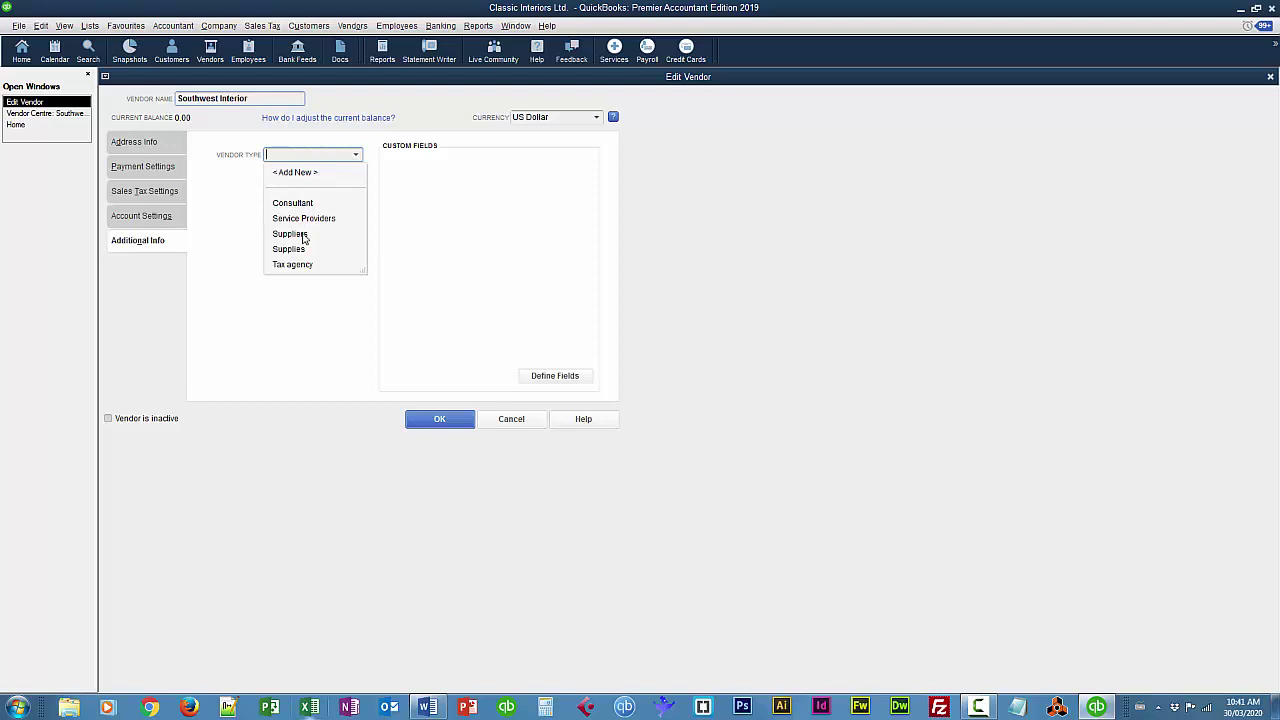
left_click(290, 234)
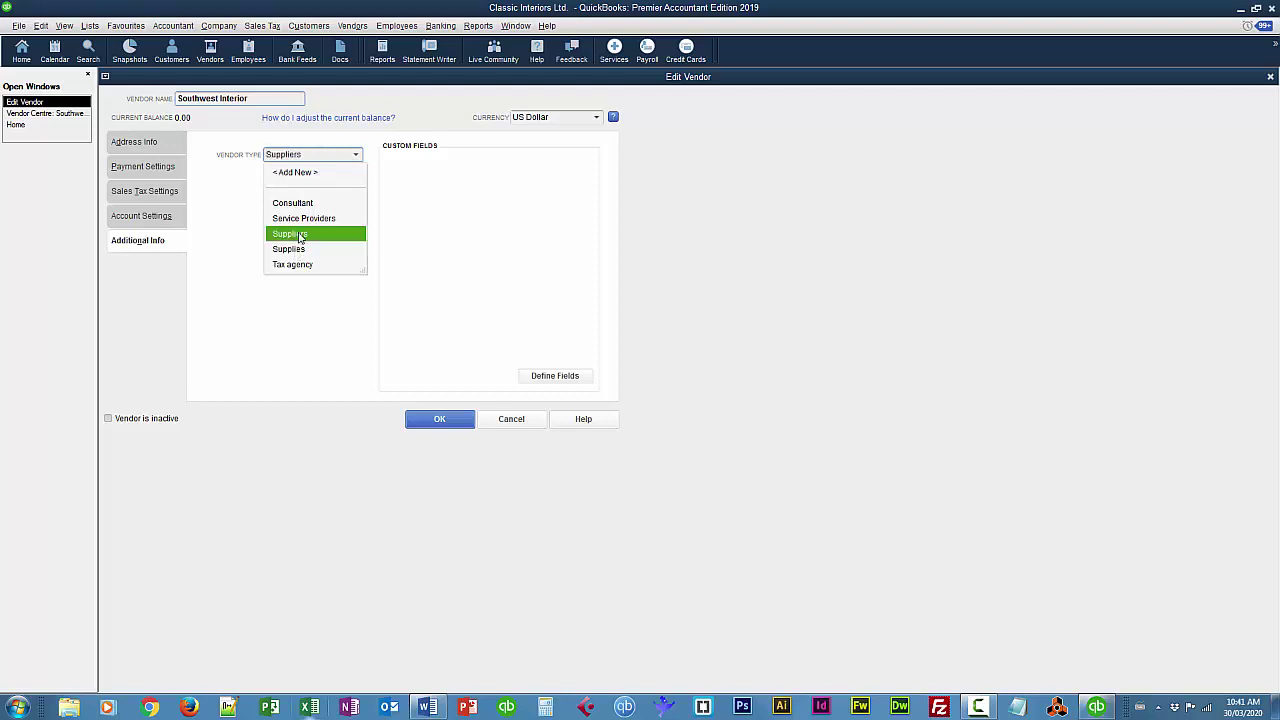
left_click(472, 421)
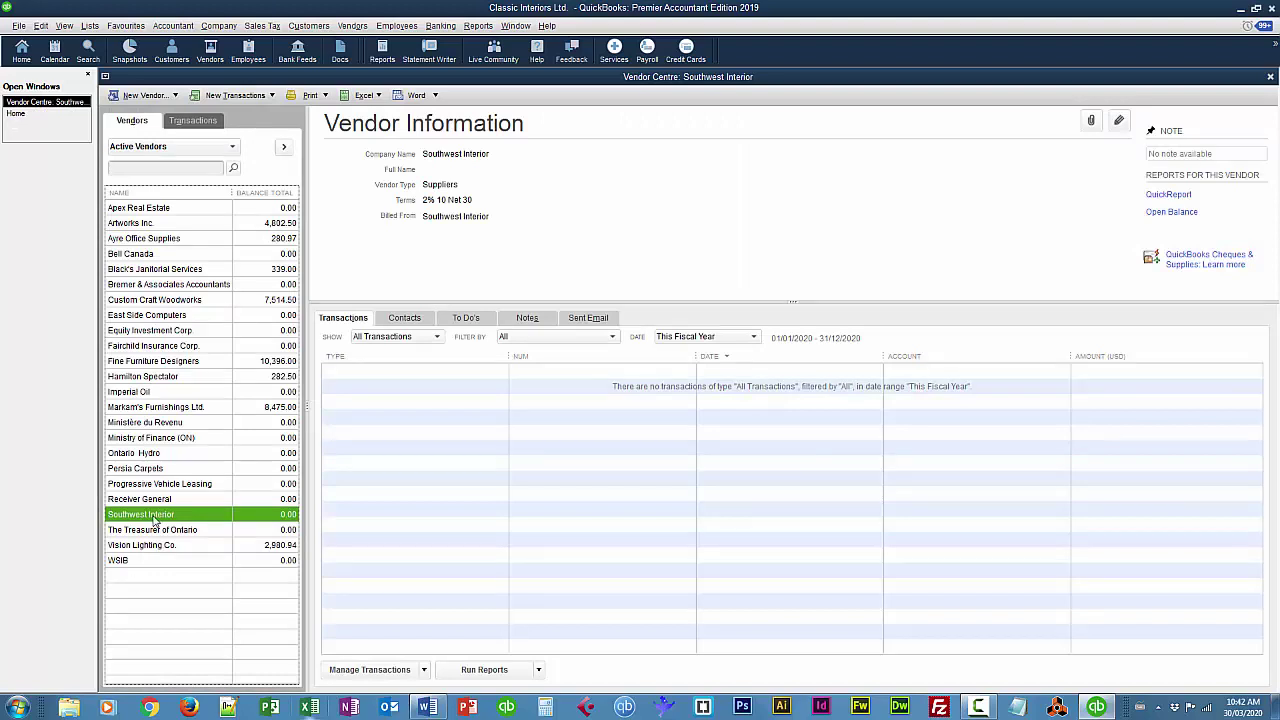
Start a new bill for Southwest Interior dated 07/03/2016.
left_click(253, 100)
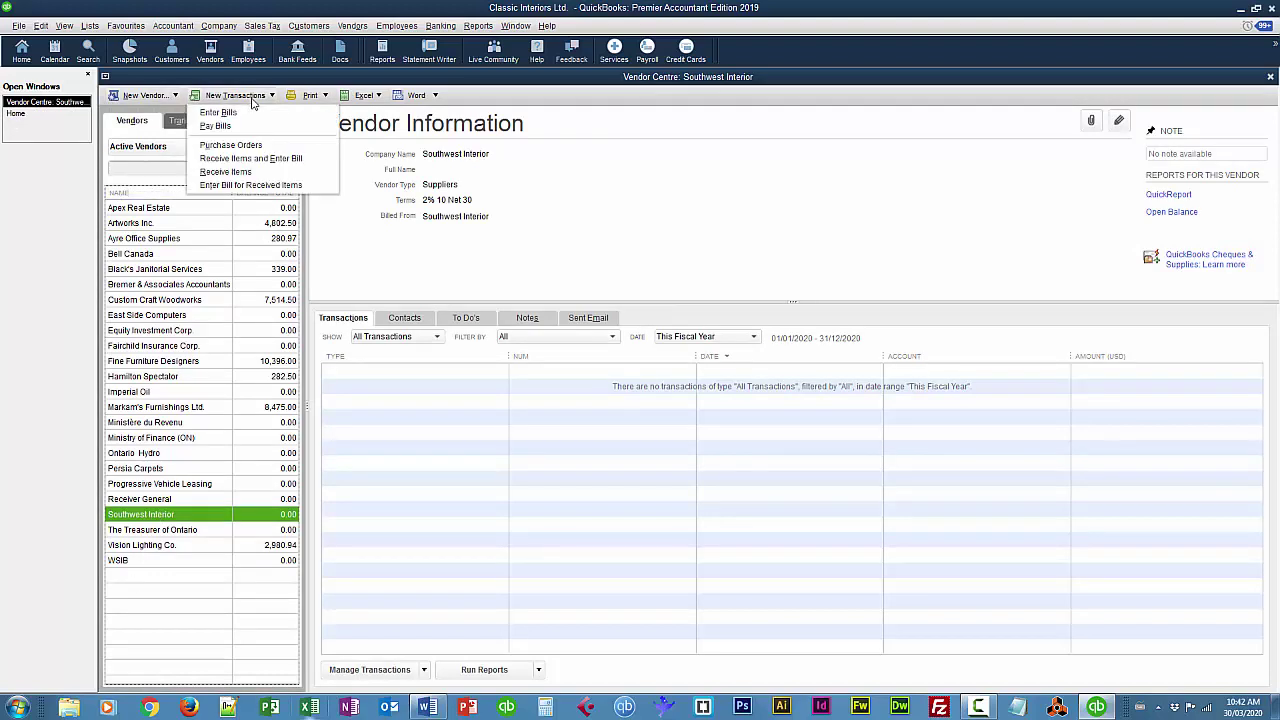
left_click(225, 113)
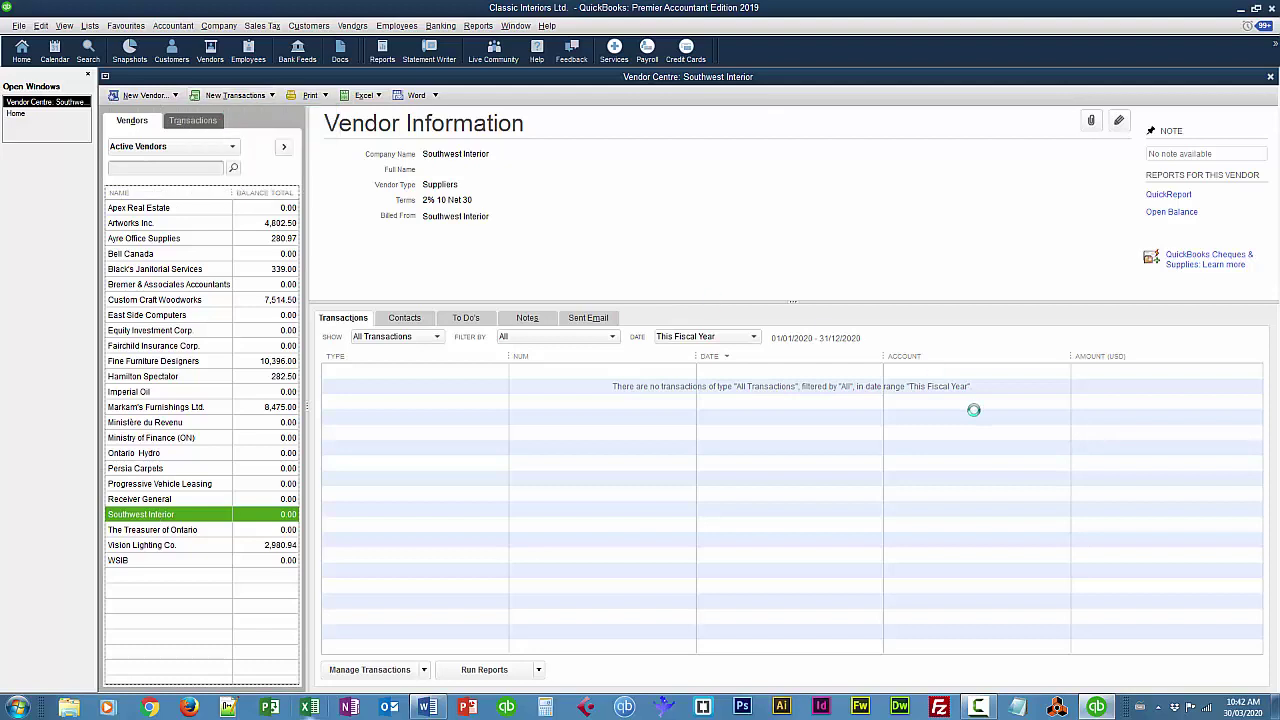
left_click(474, 215)
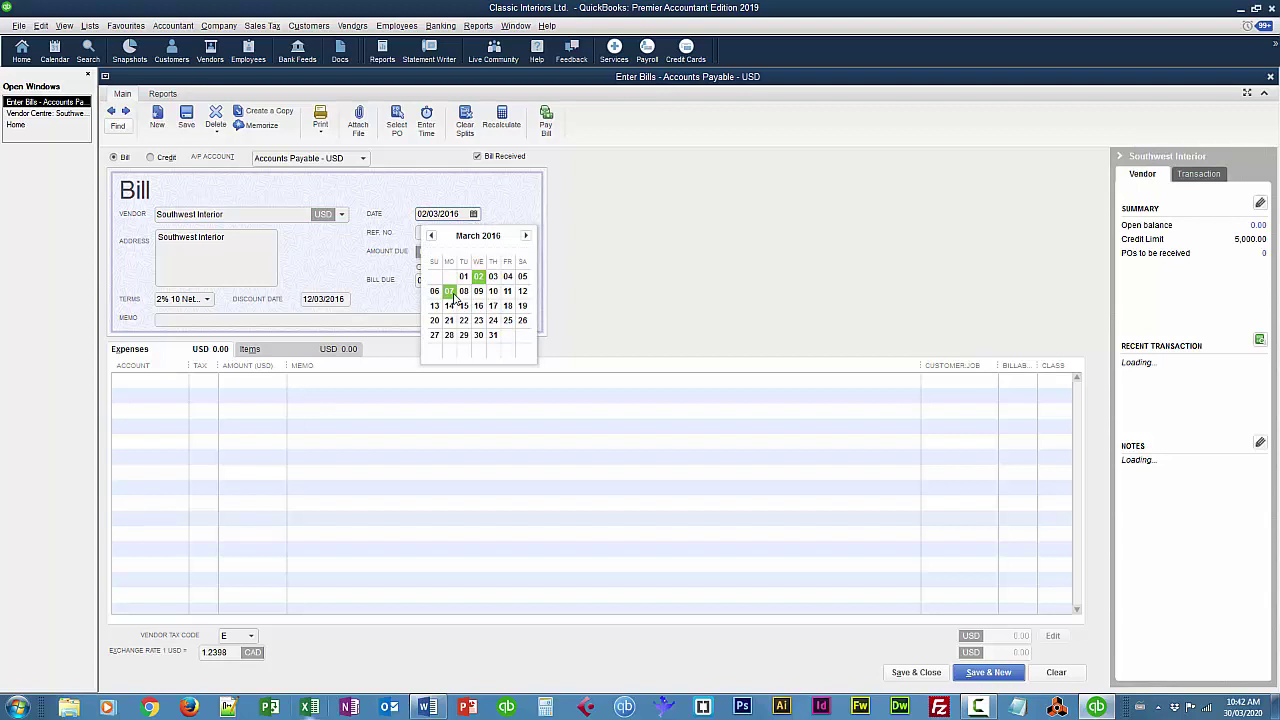
left_click(449, 291)
key("Tab")
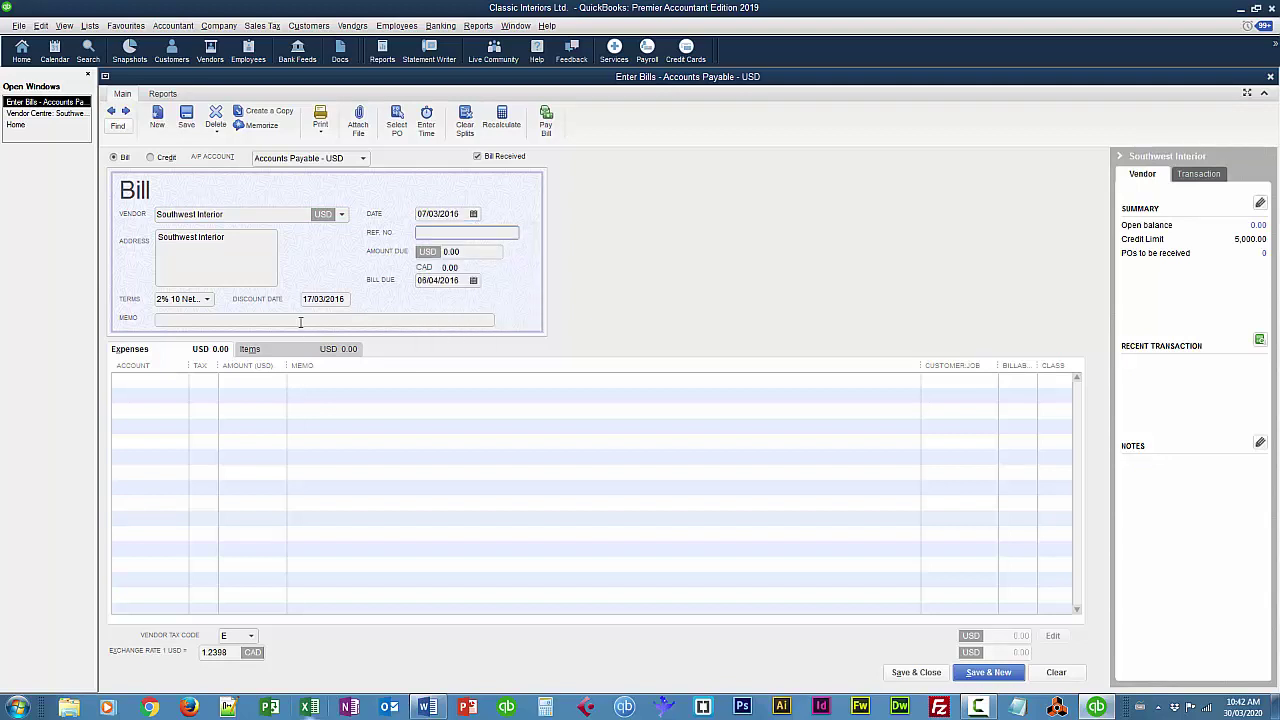
Change the bill's exchange rate to 1.235.
left_click(227, 652)
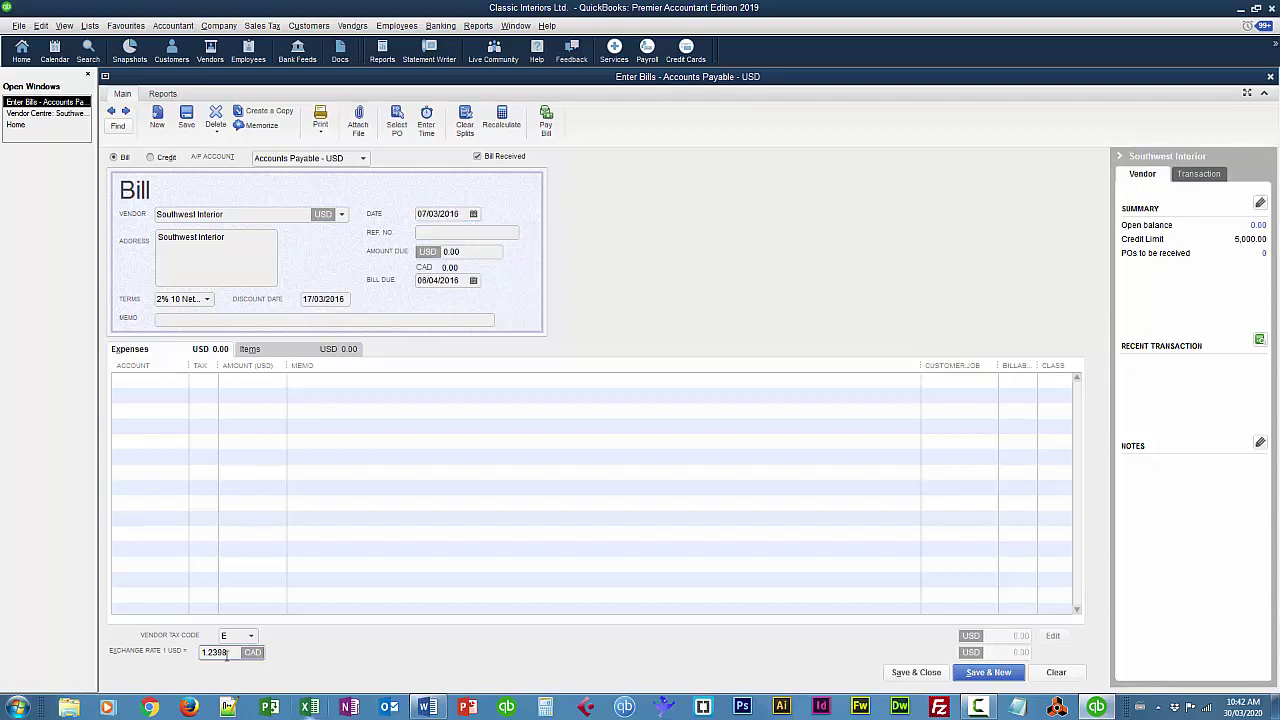
left_click_drag(234, 648, 203, 651)
type("1")
key("Tab")
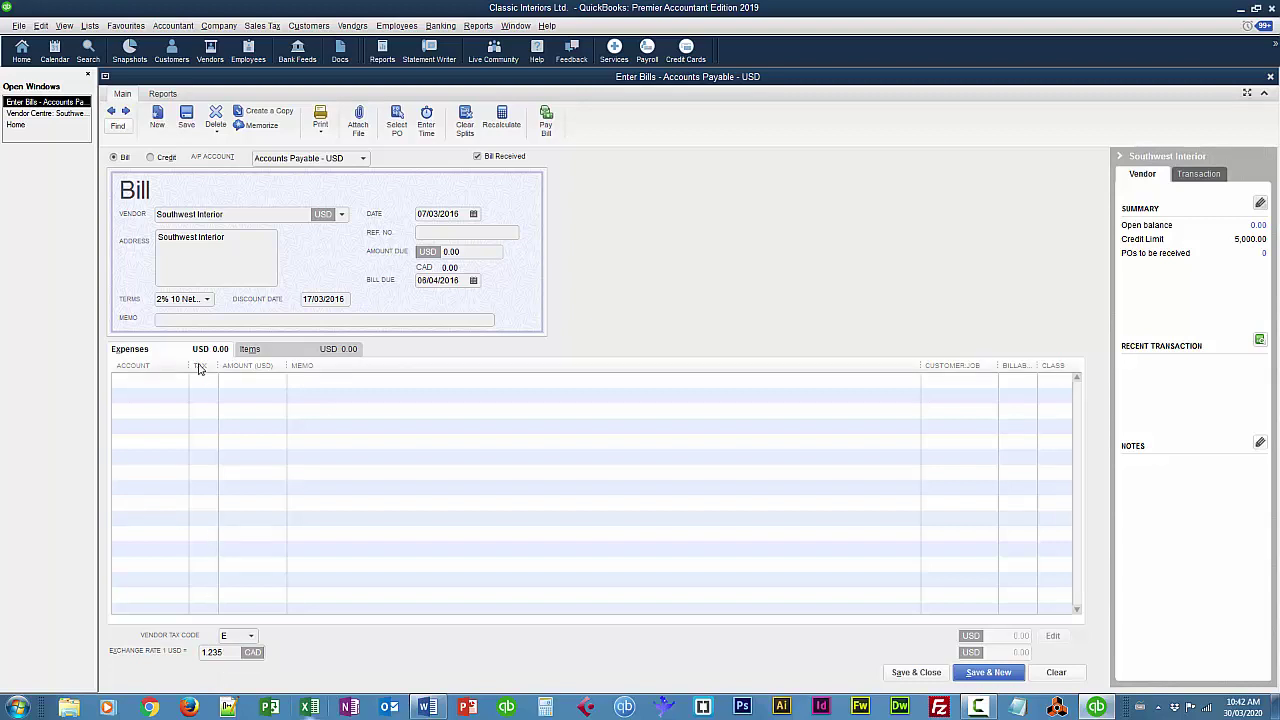
Add an item line for 3 units of Sofas:501 to the bill.
left_click(250, 350)
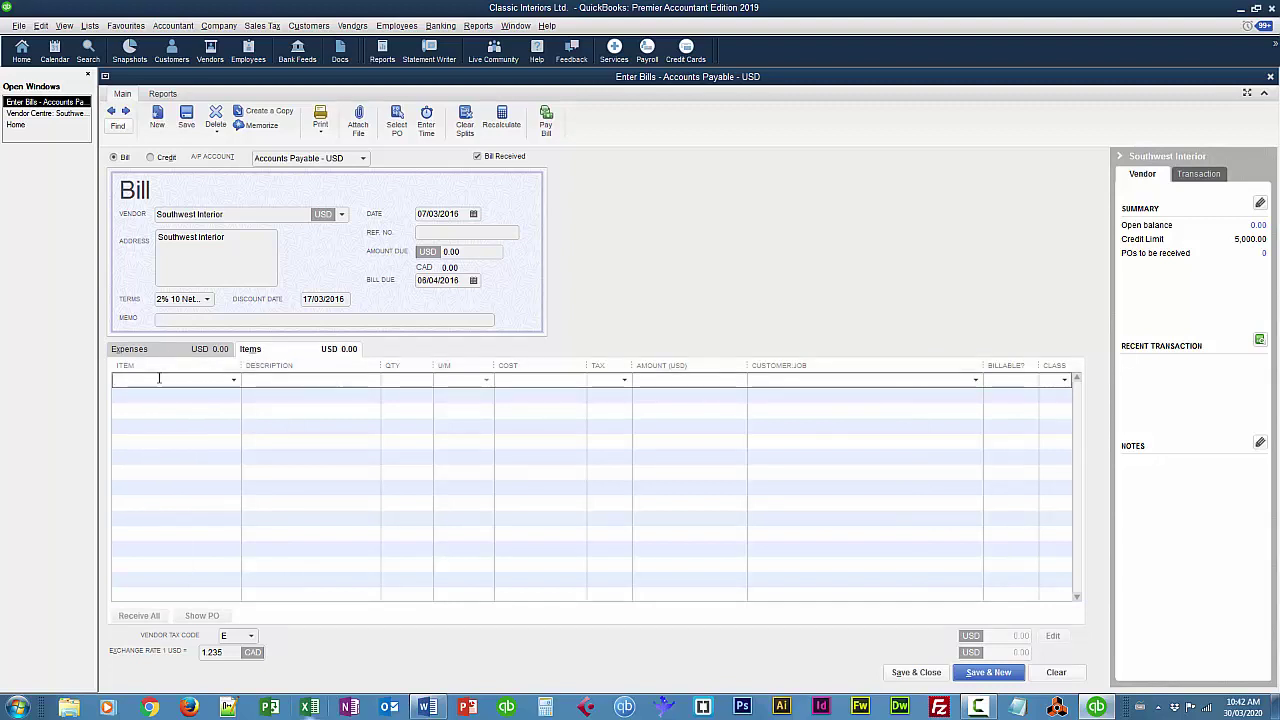
left_click(233, 380)
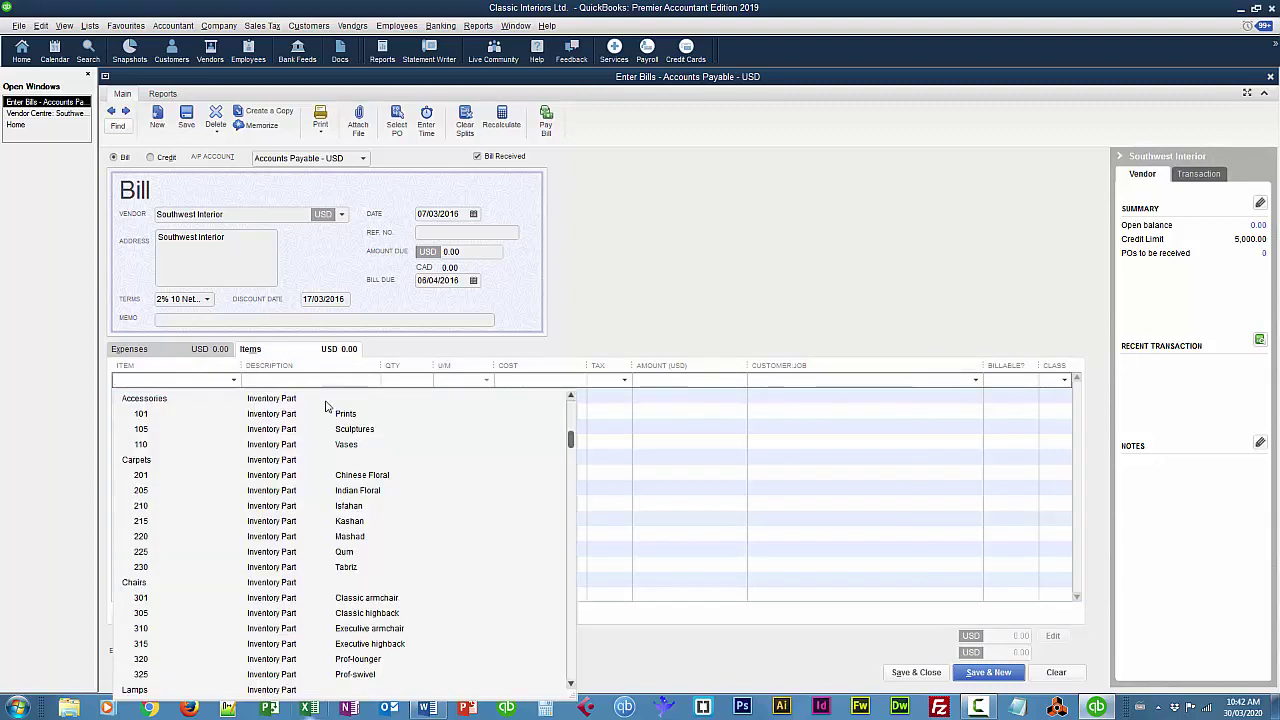
scroll(571, 450, "down", 2)
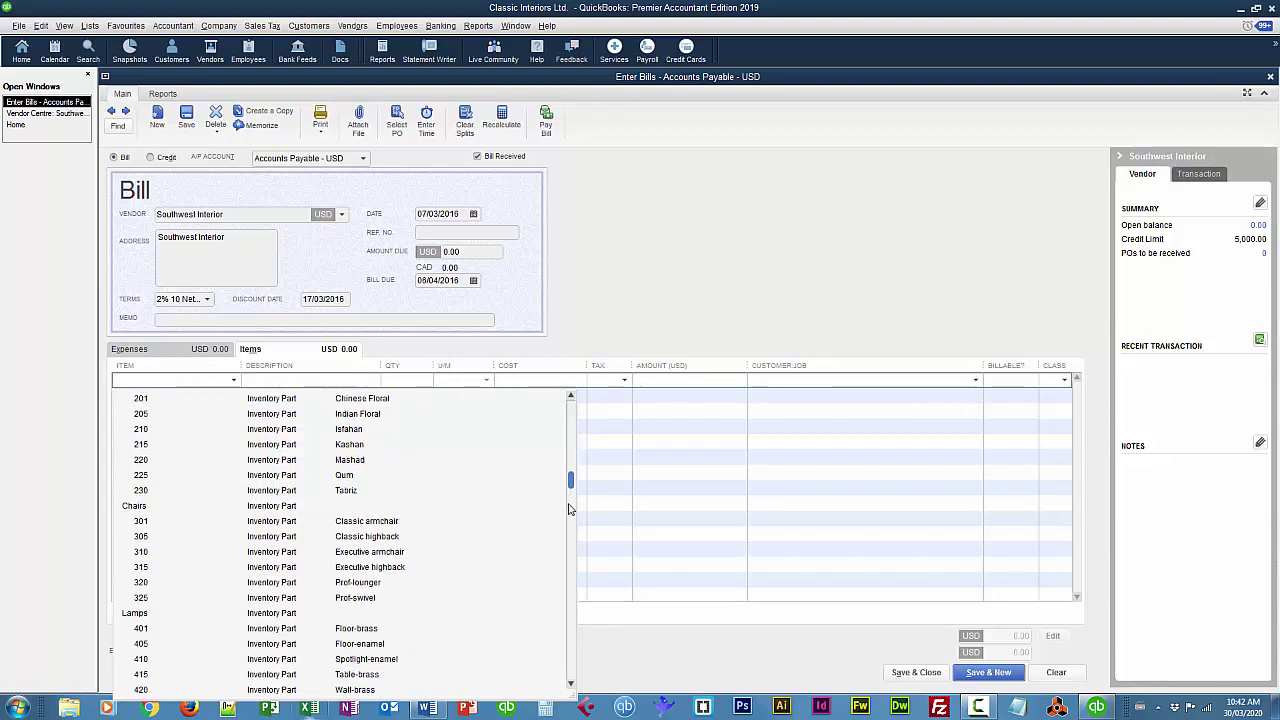
scroll(570, 520, "down", 3)
left_click(150, 620)
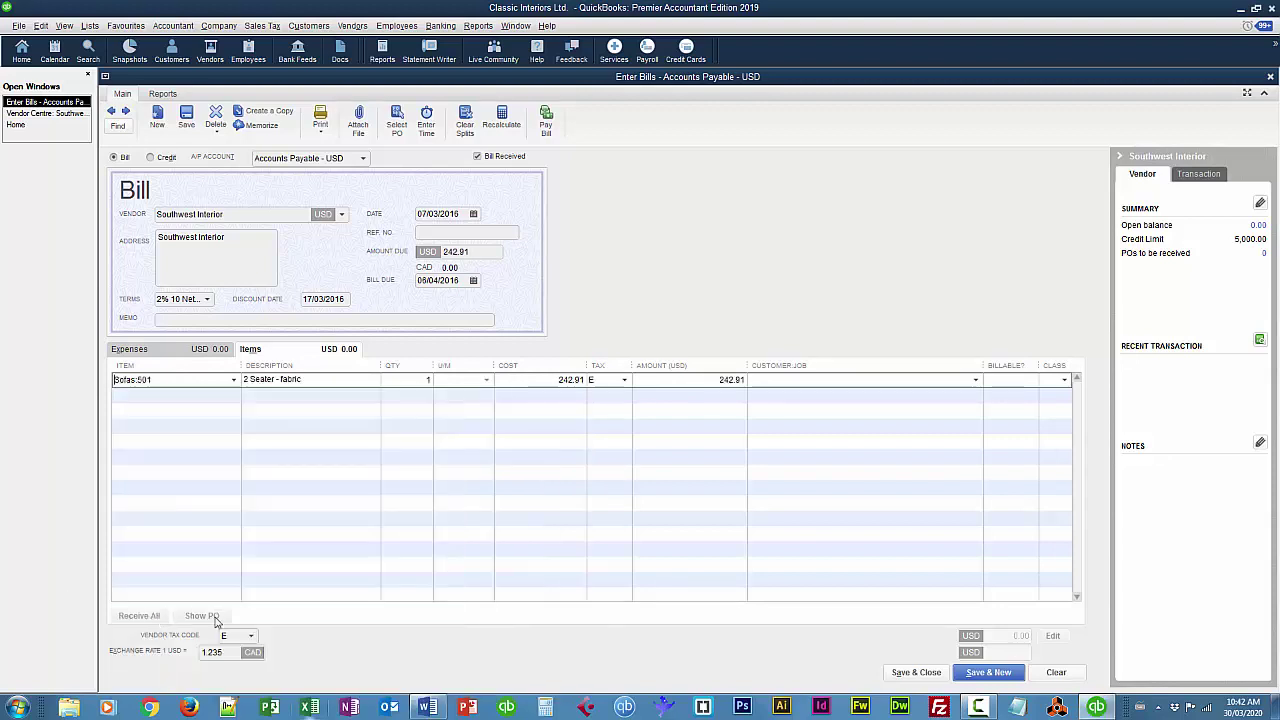
key("Tab")
key("Tab")
type("3")
key("Tab")
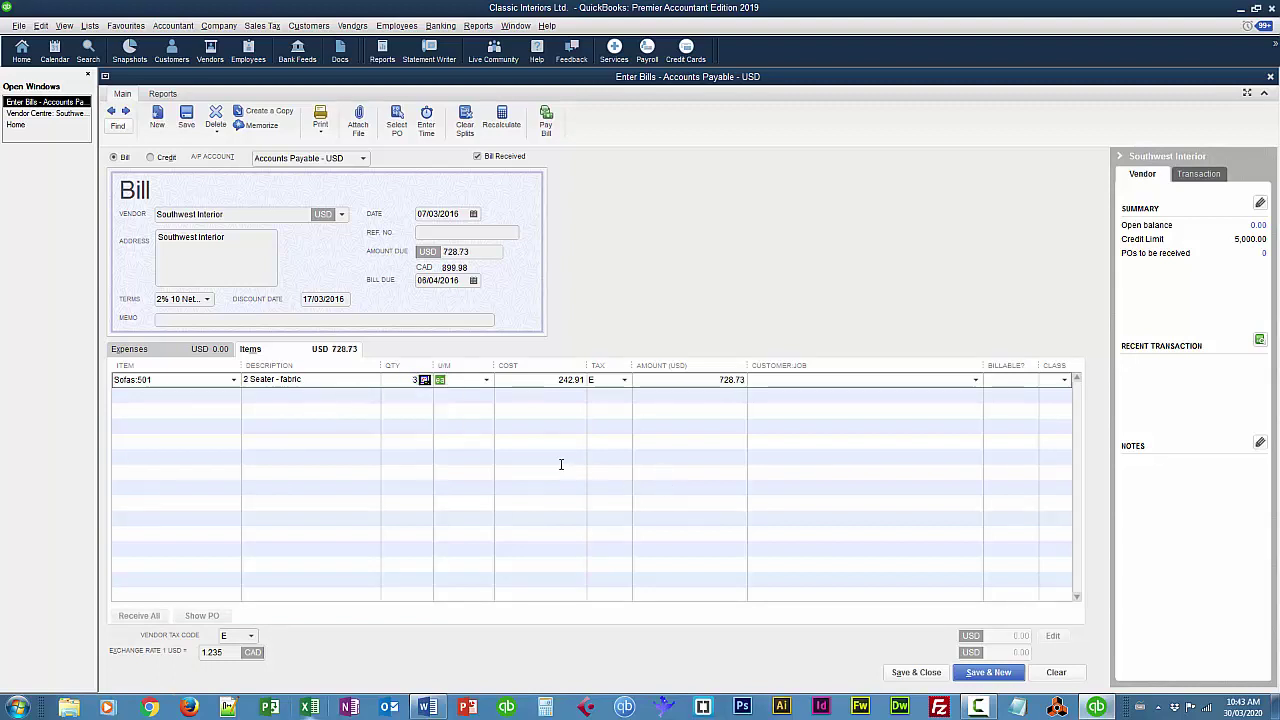
Set the item cost to 315.00 (USD 945.00 total) and save the bill, starting a new one.
left_click(551, 388)
key("Tab")
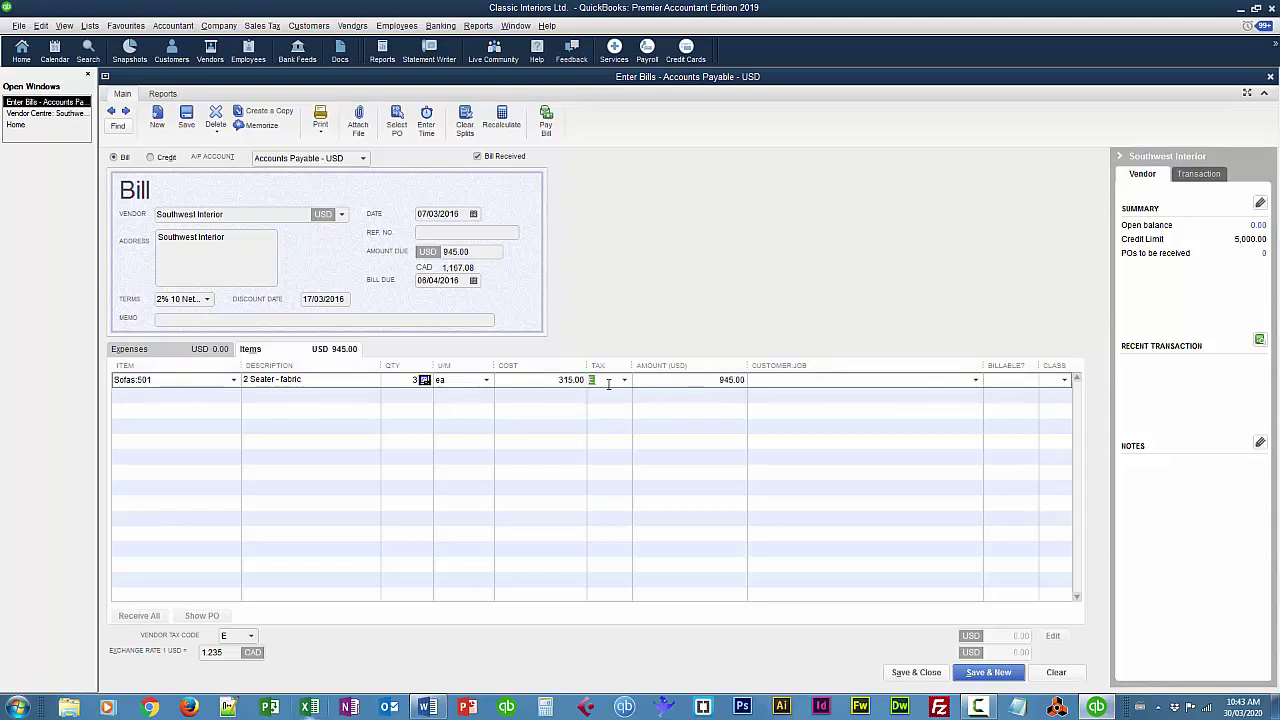
key("Tab")
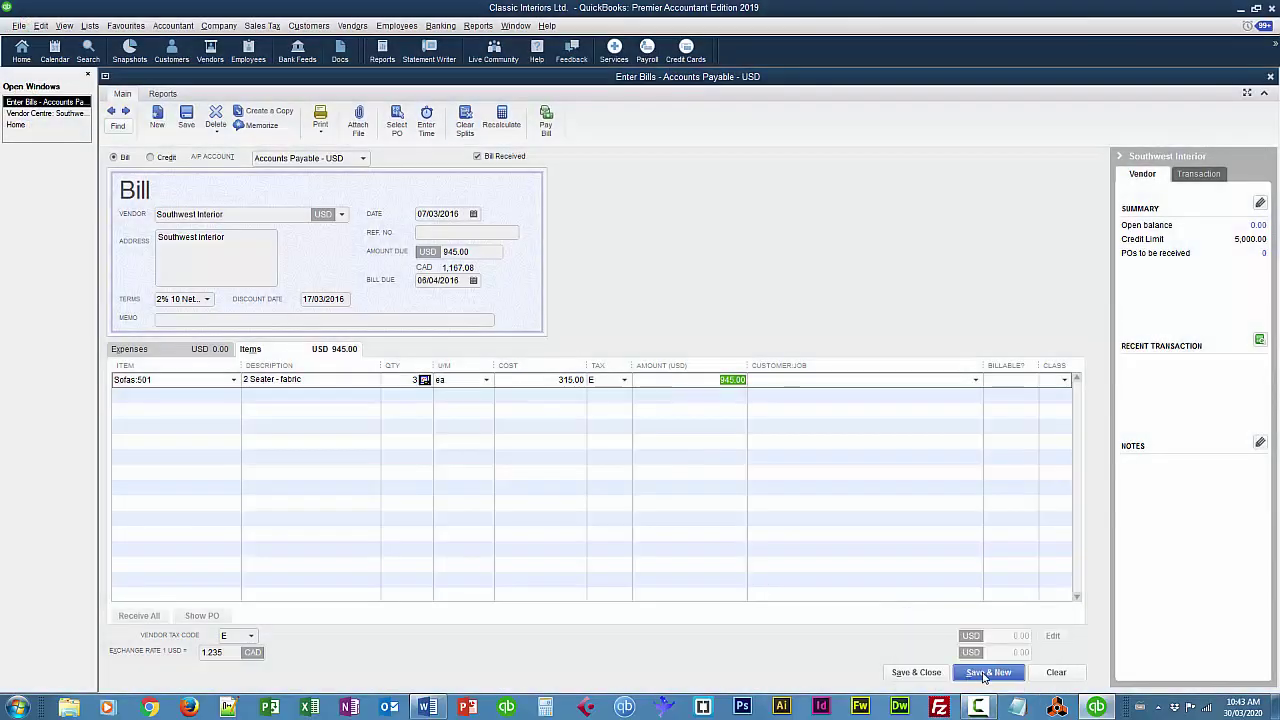
key("alt+s")
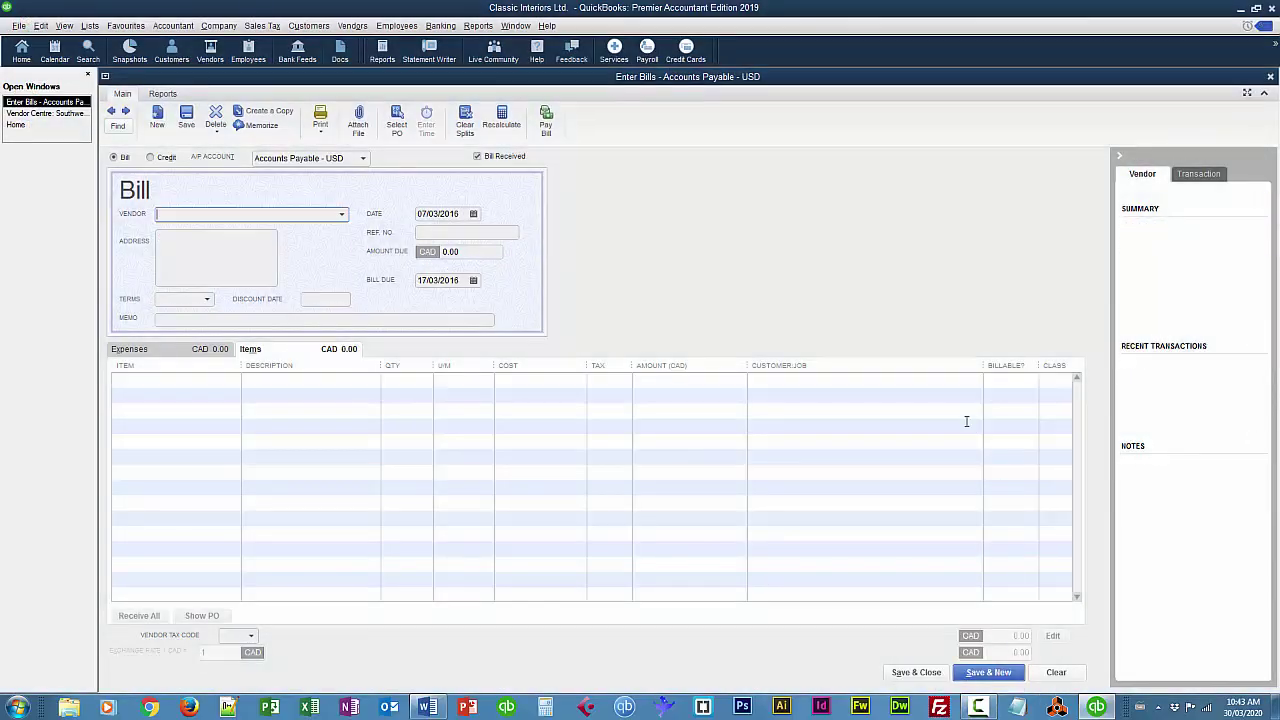
Review the saved Southwest Interior bill's transaction journal, then close the journal and bill windows.
left_click(111, 111)
left_click(478, 26)
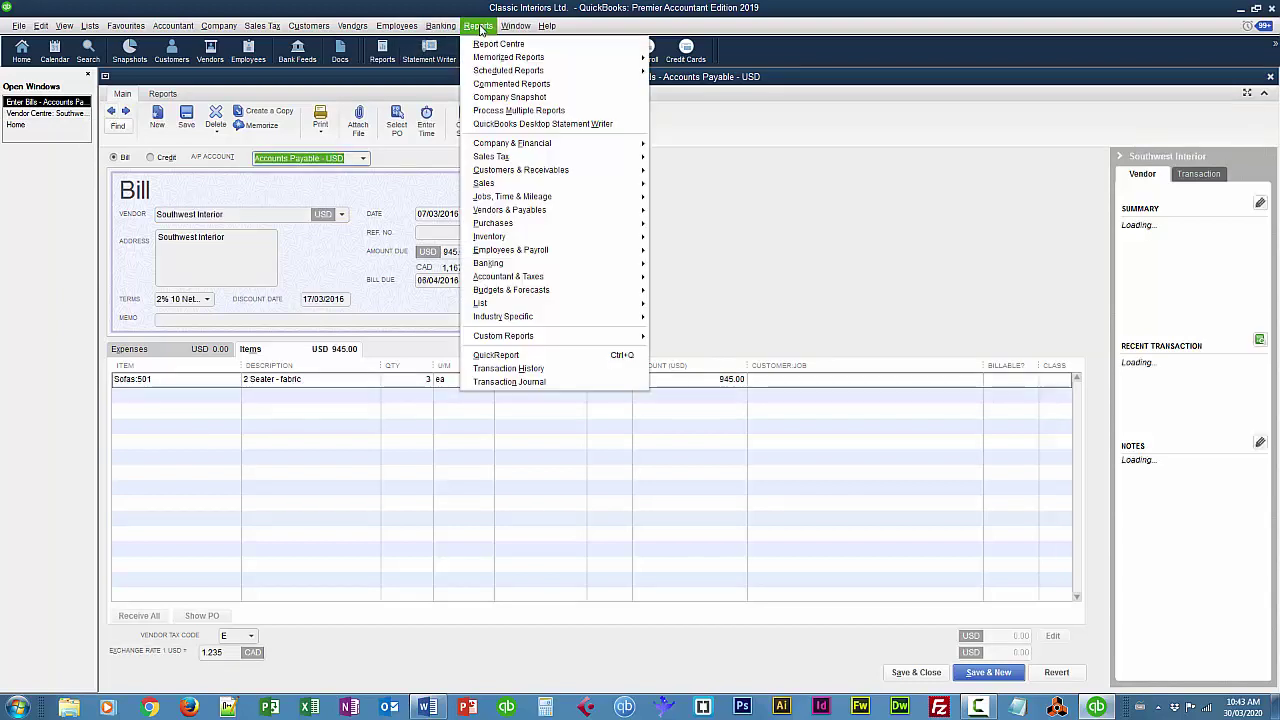
left_click(510, 388)
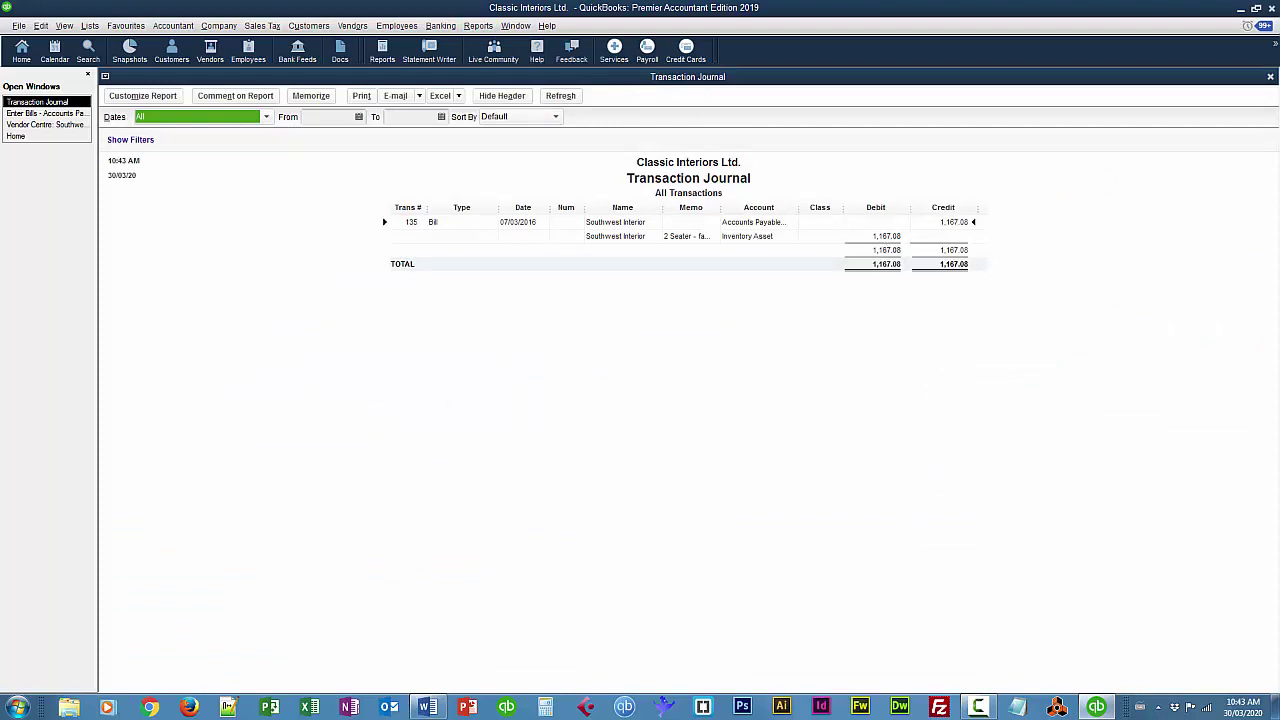
left_click(1270, 78)
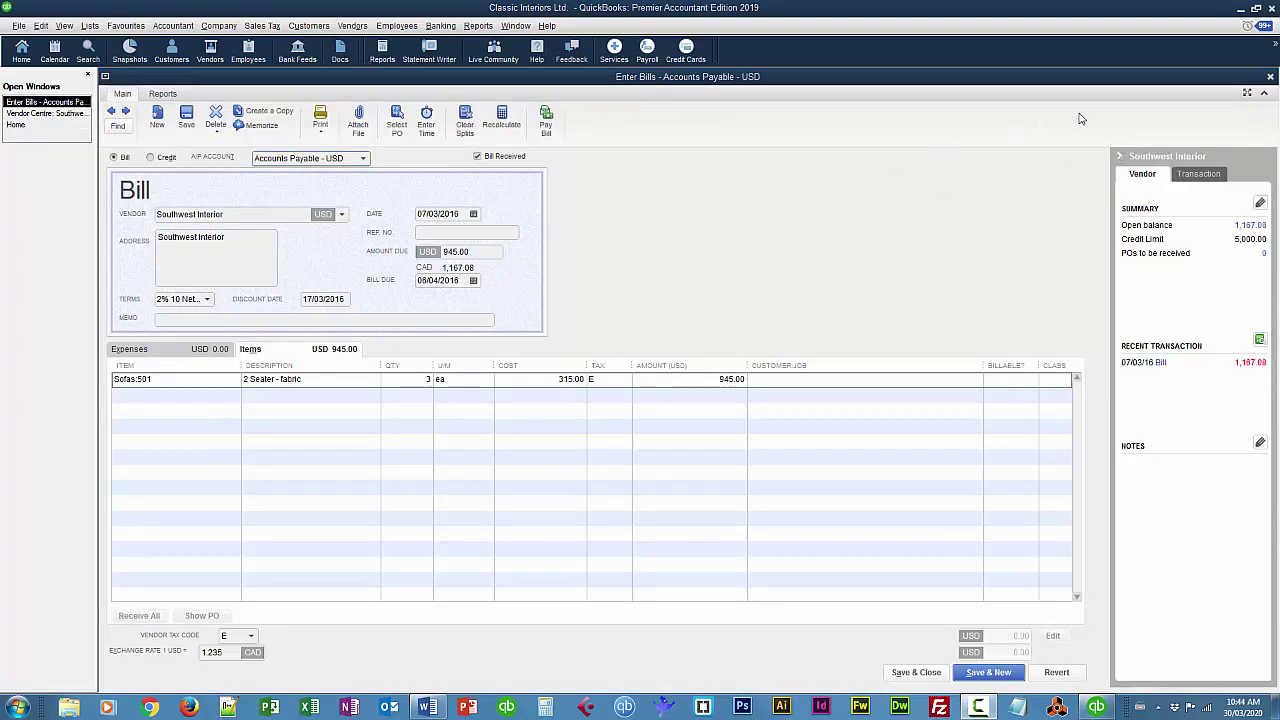
left_click(1271, 78)
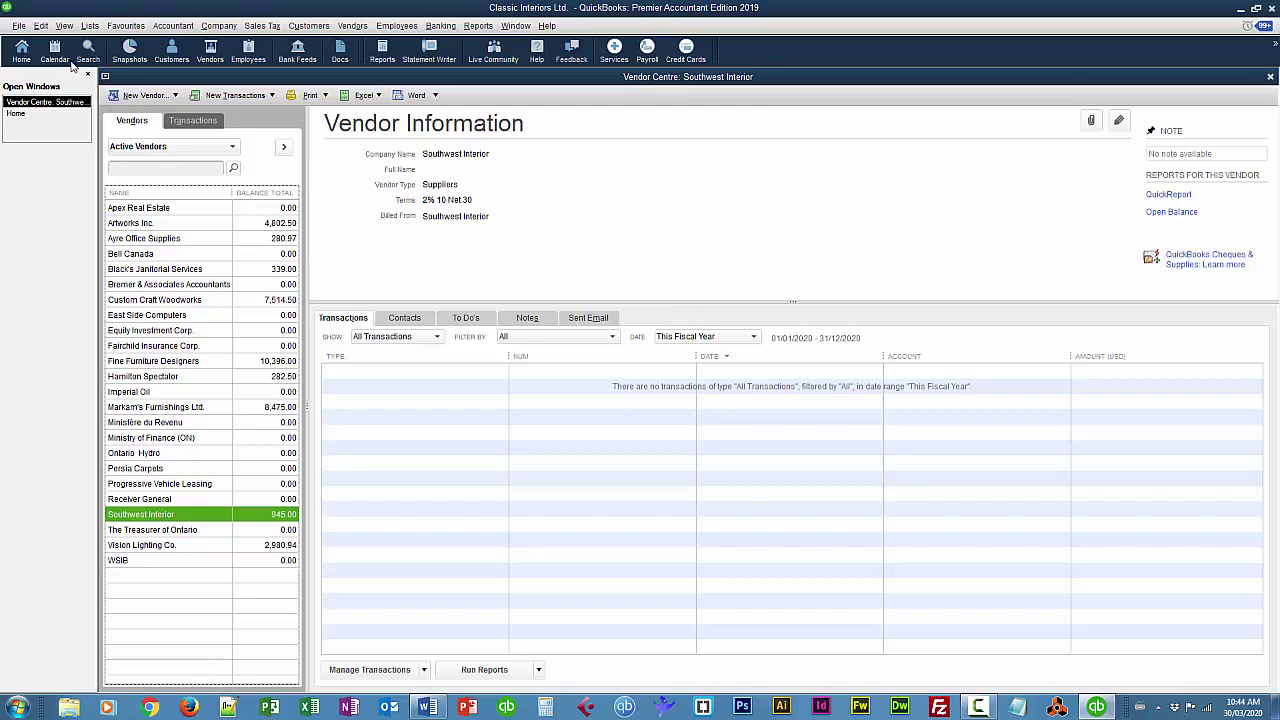
left_click(126, 25)
mouse_move(90, 26)
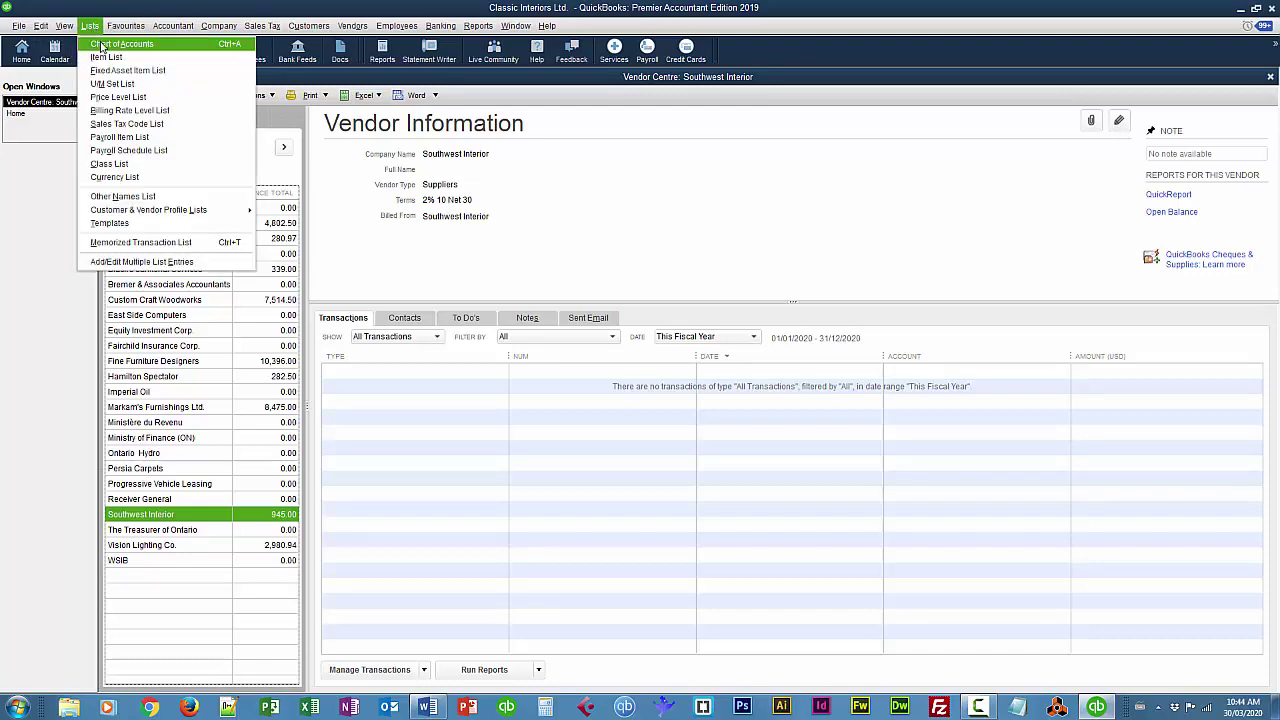
left_click(120, 43)
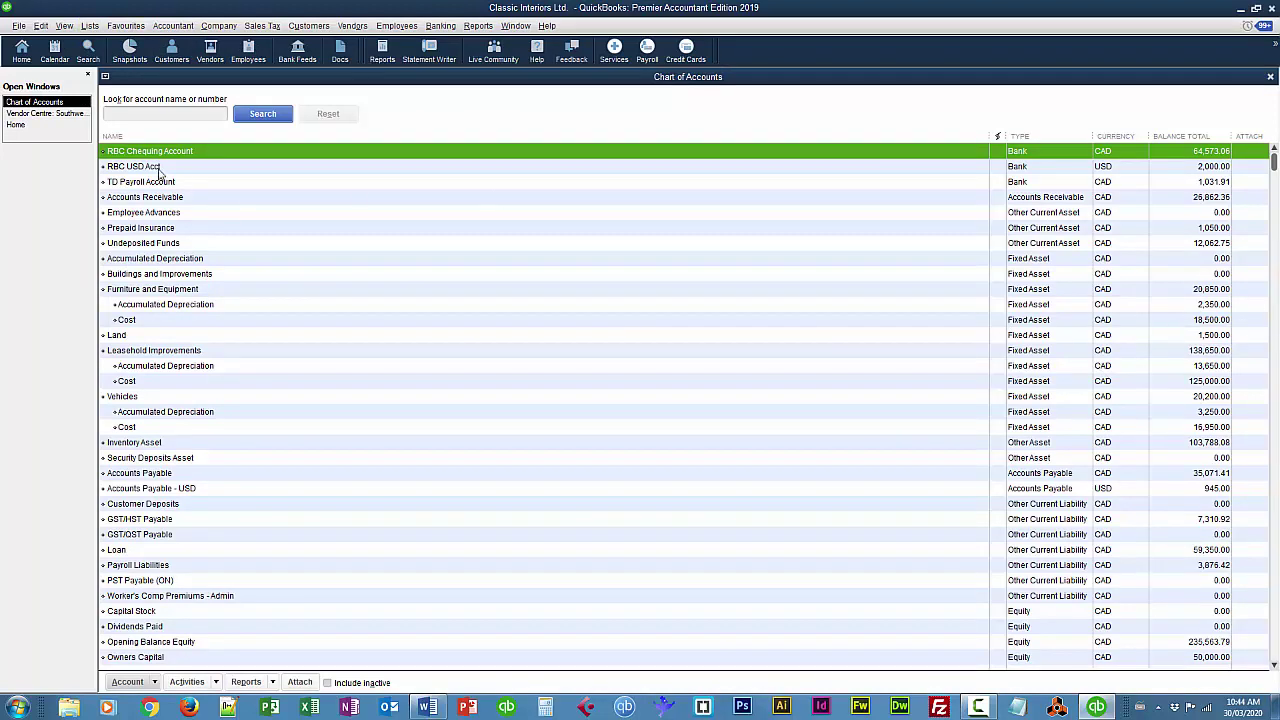
left_click(148, 113)
type("ga")
key("Return")
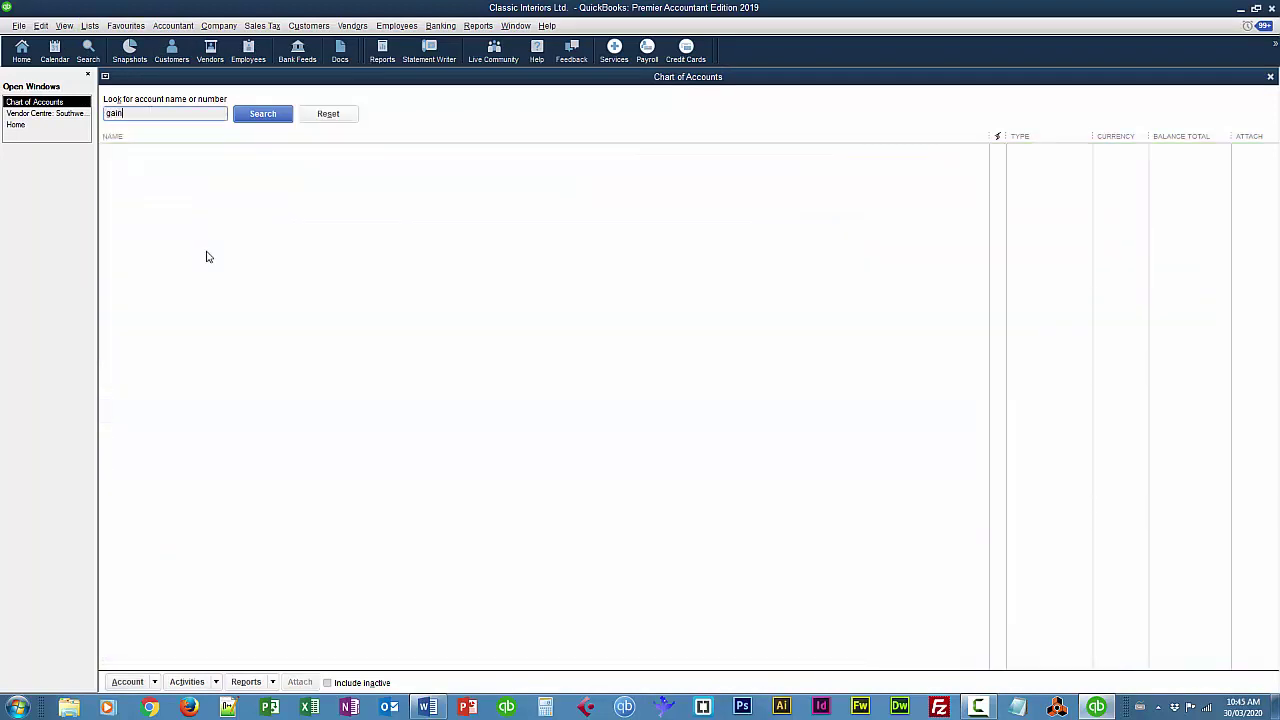
left_click(262, 114)
left_click(1271, 78)
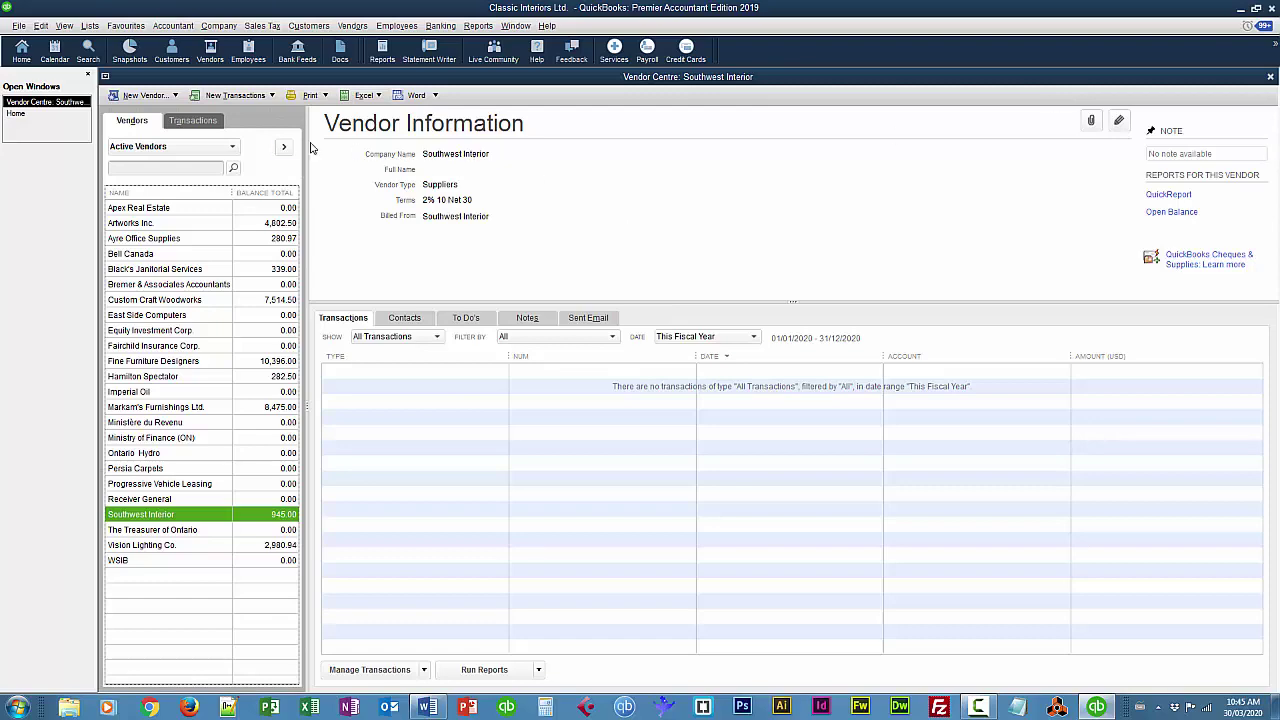
In Pay Bills, filter to Accounts Payable - USD and check the Southwest Interior bill.
left_click(250, 95)
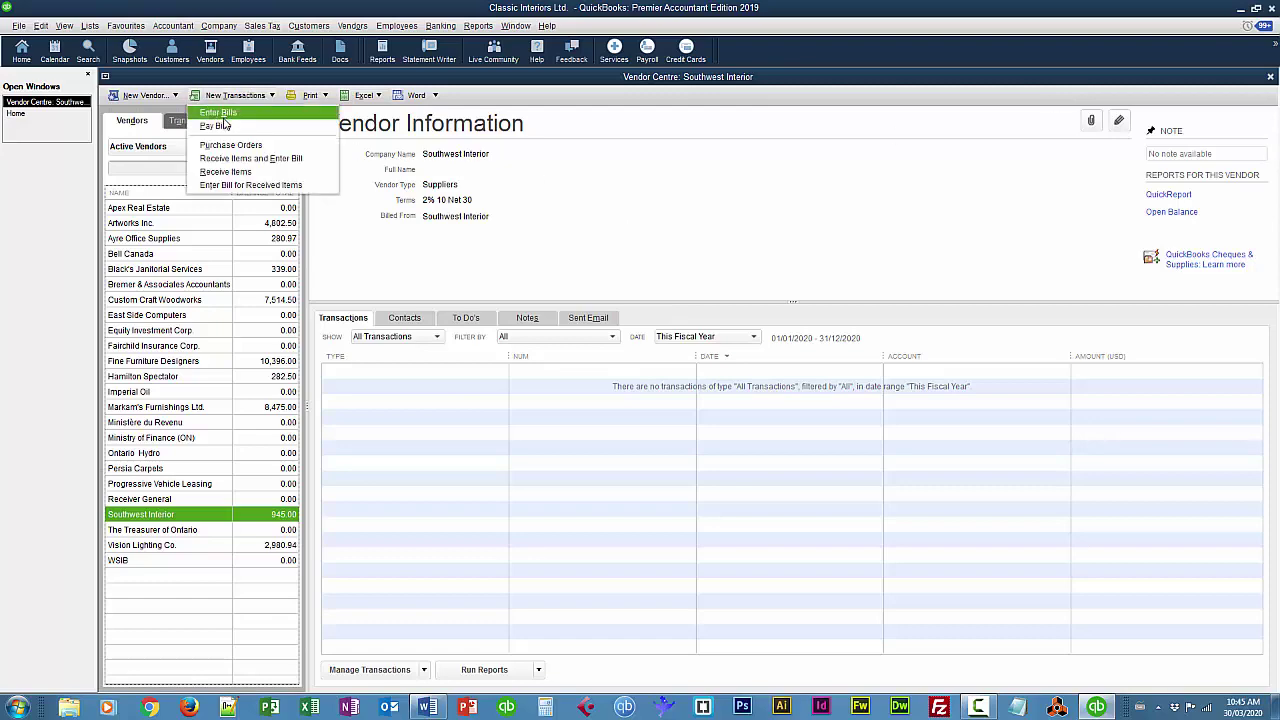
left_click(218, 126)
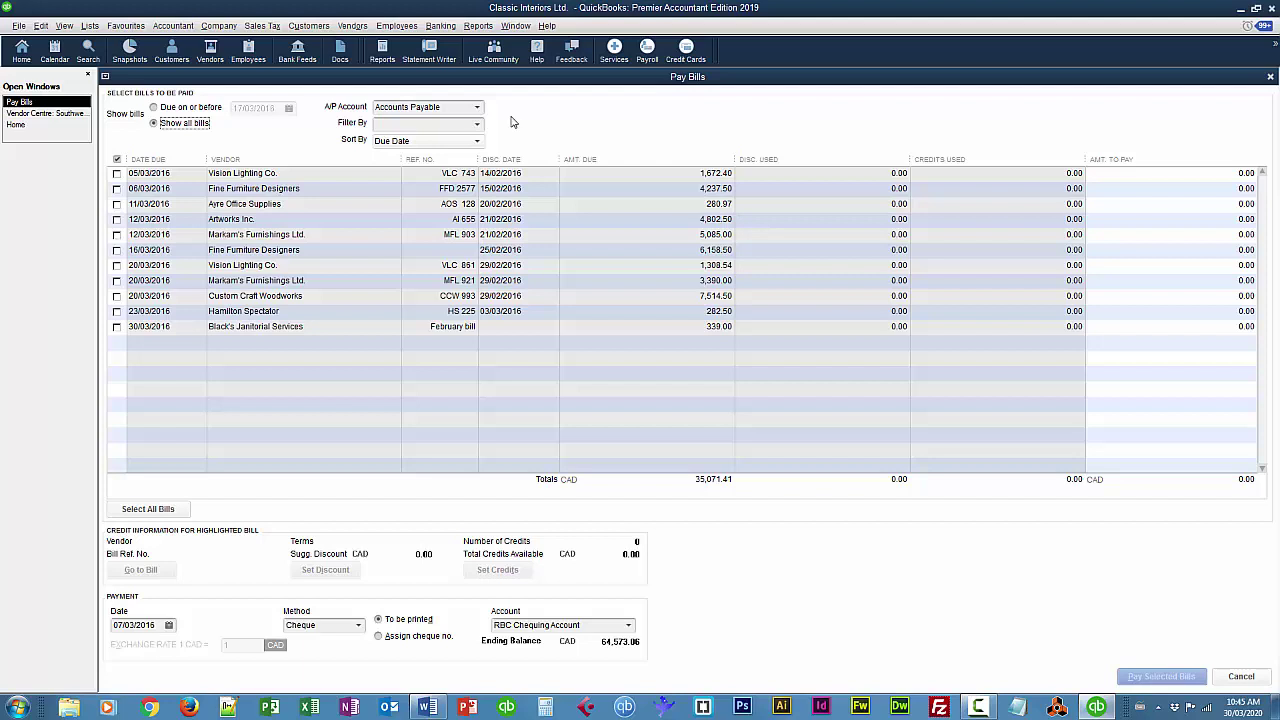
left_click(478, 108)
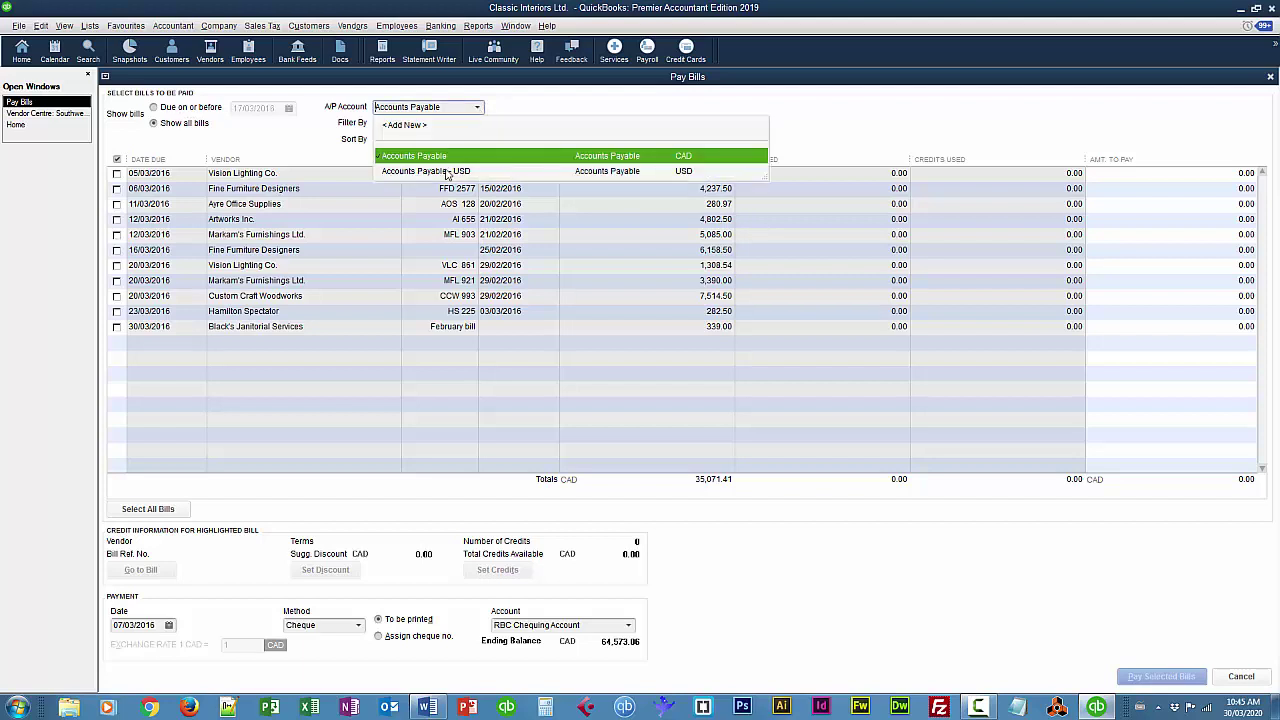
left_click(446, 172)
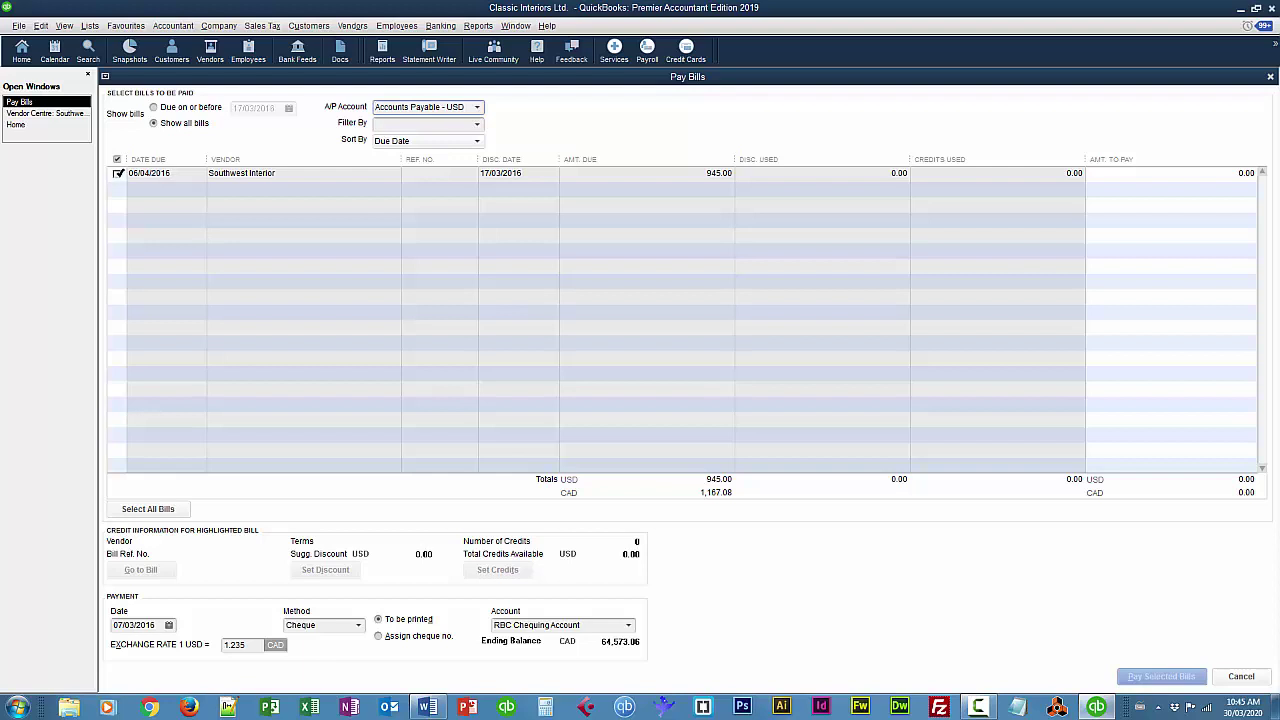
left_click(118, 173)
Pay it on 21/03/2016 from RBC USD Acct at exchange rate 1.2358.
left_click(160, 625)
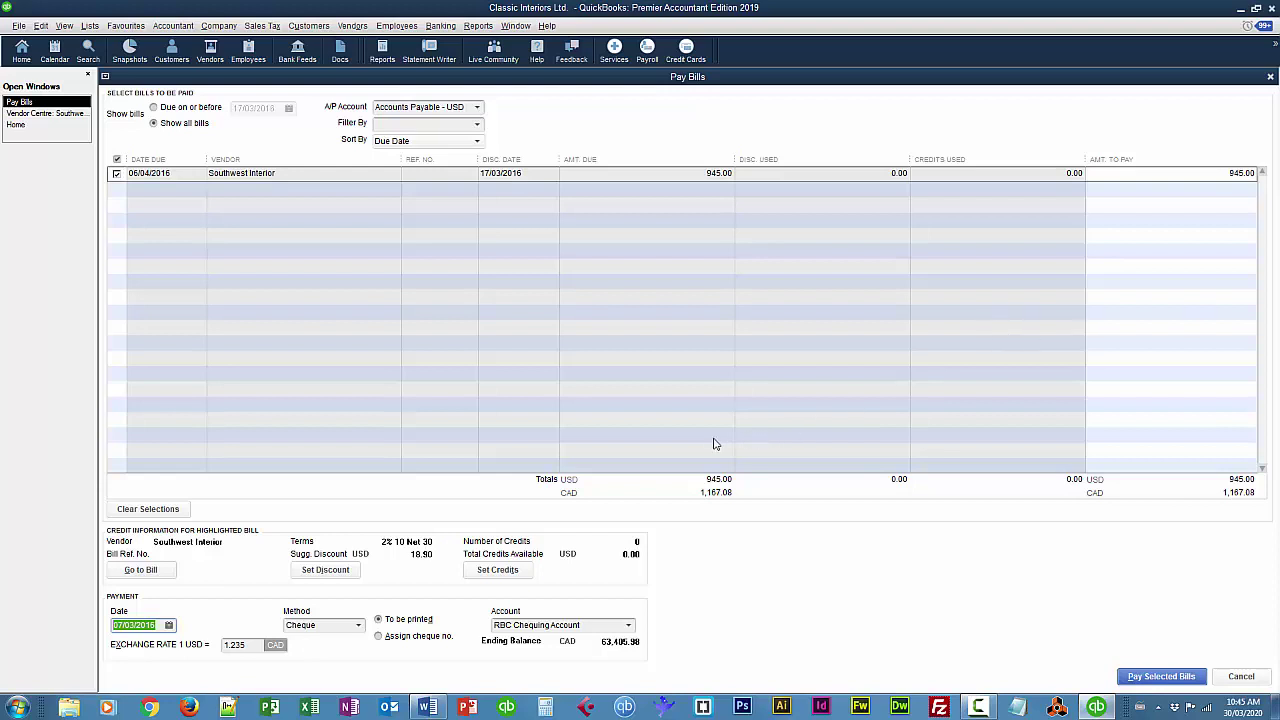
left_click(168, 625)
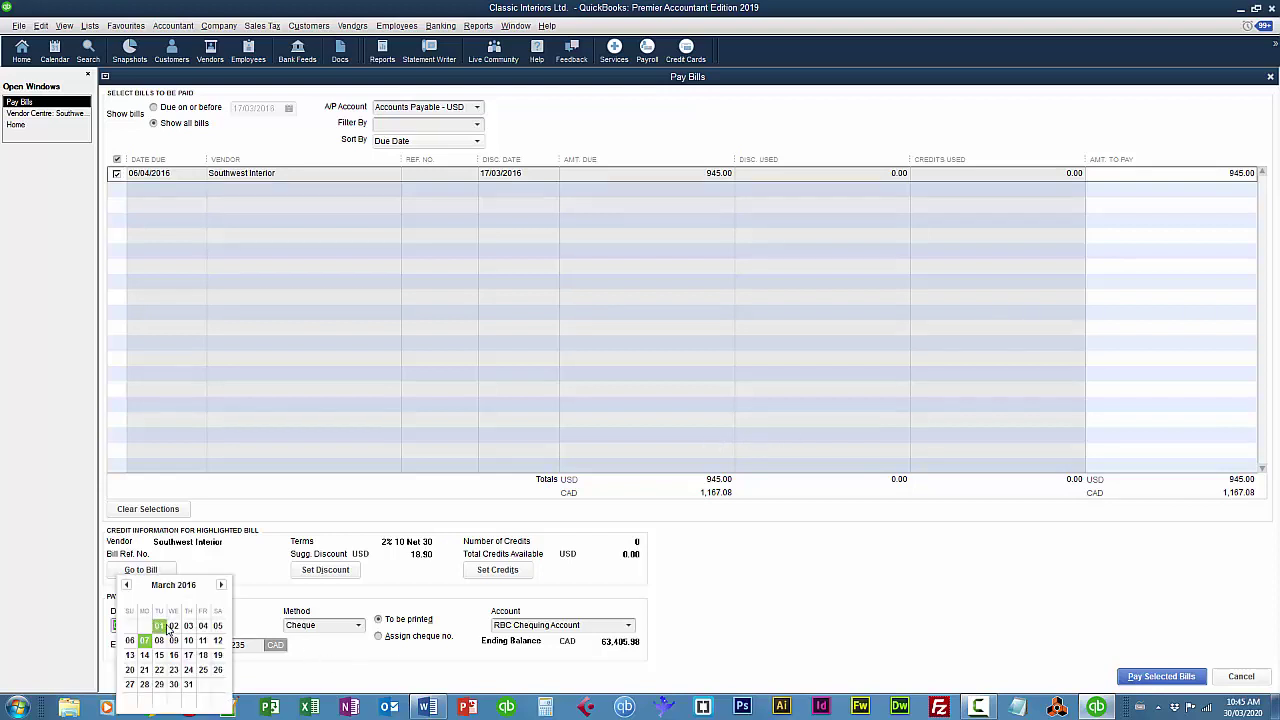
left_click(144, 669)
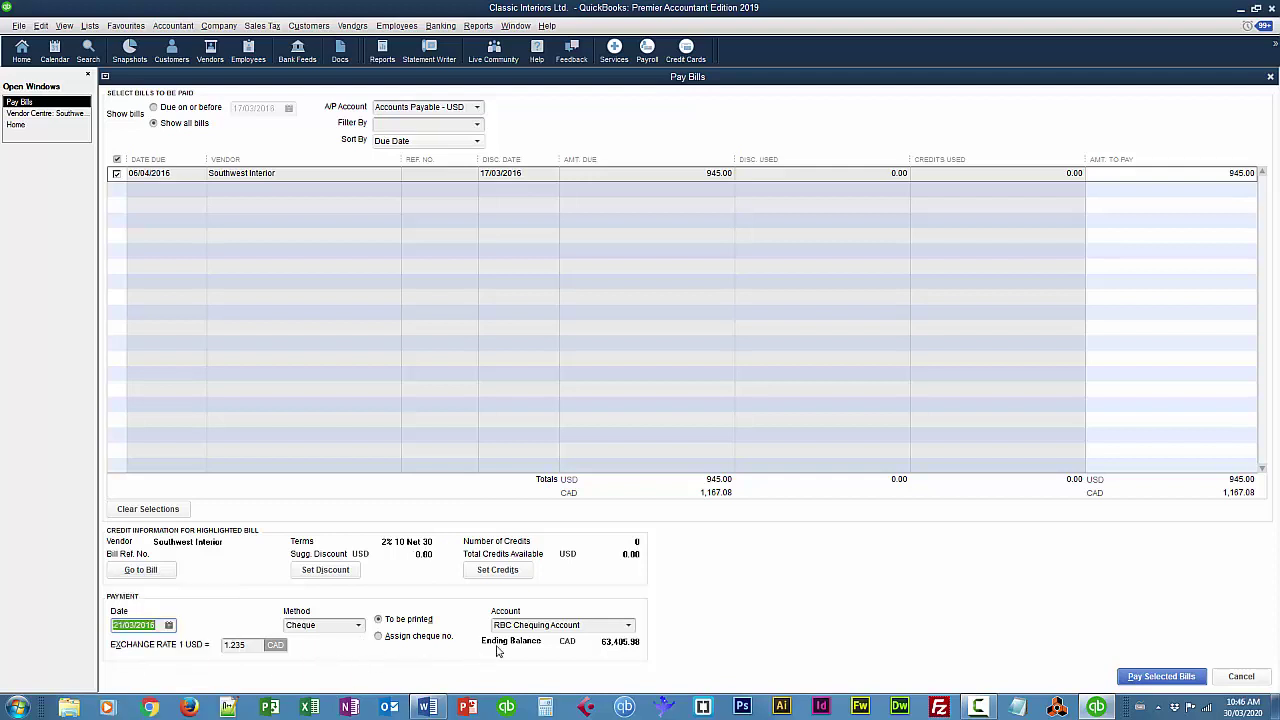
left_click(630, 628)
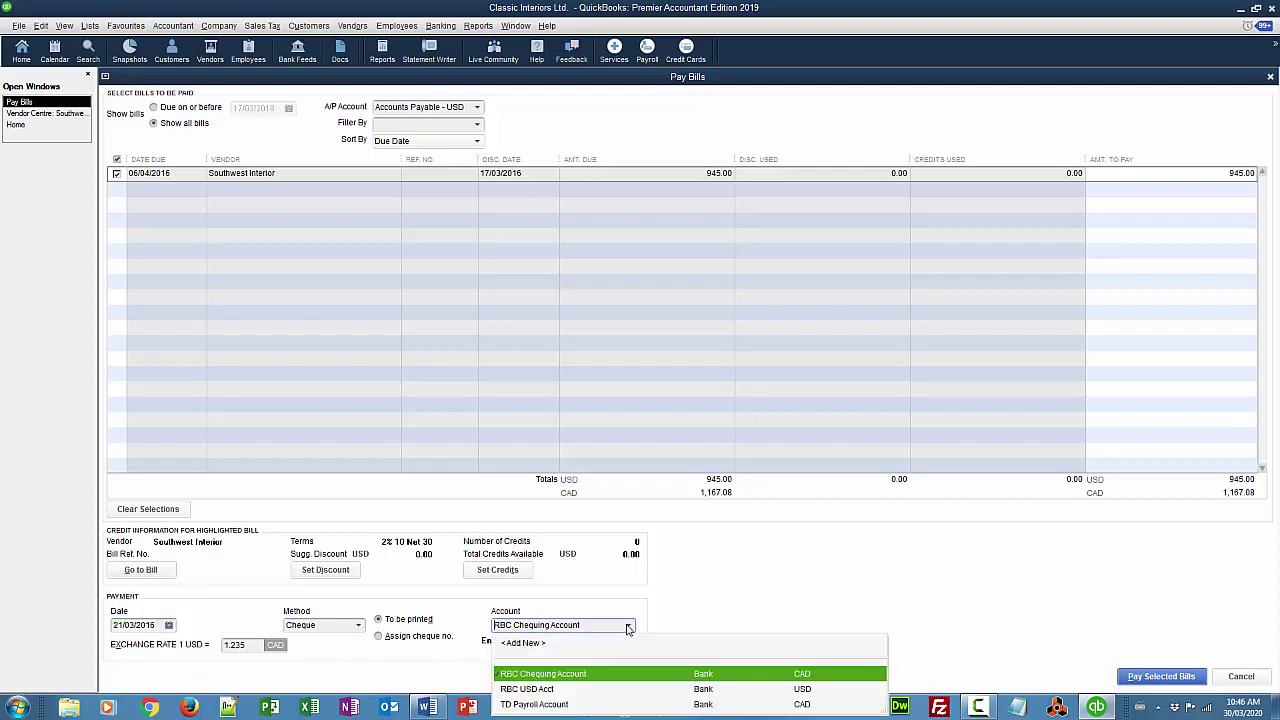
left_click(550, 688)
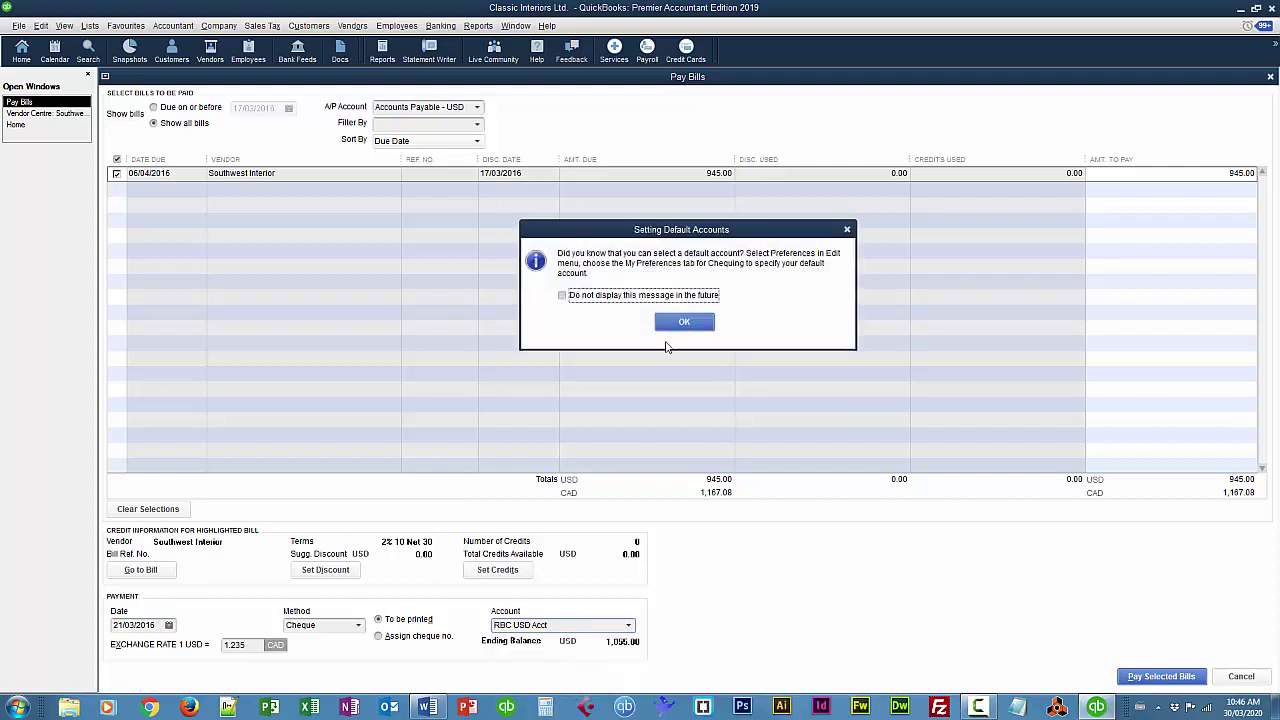
left_click(684, 322)
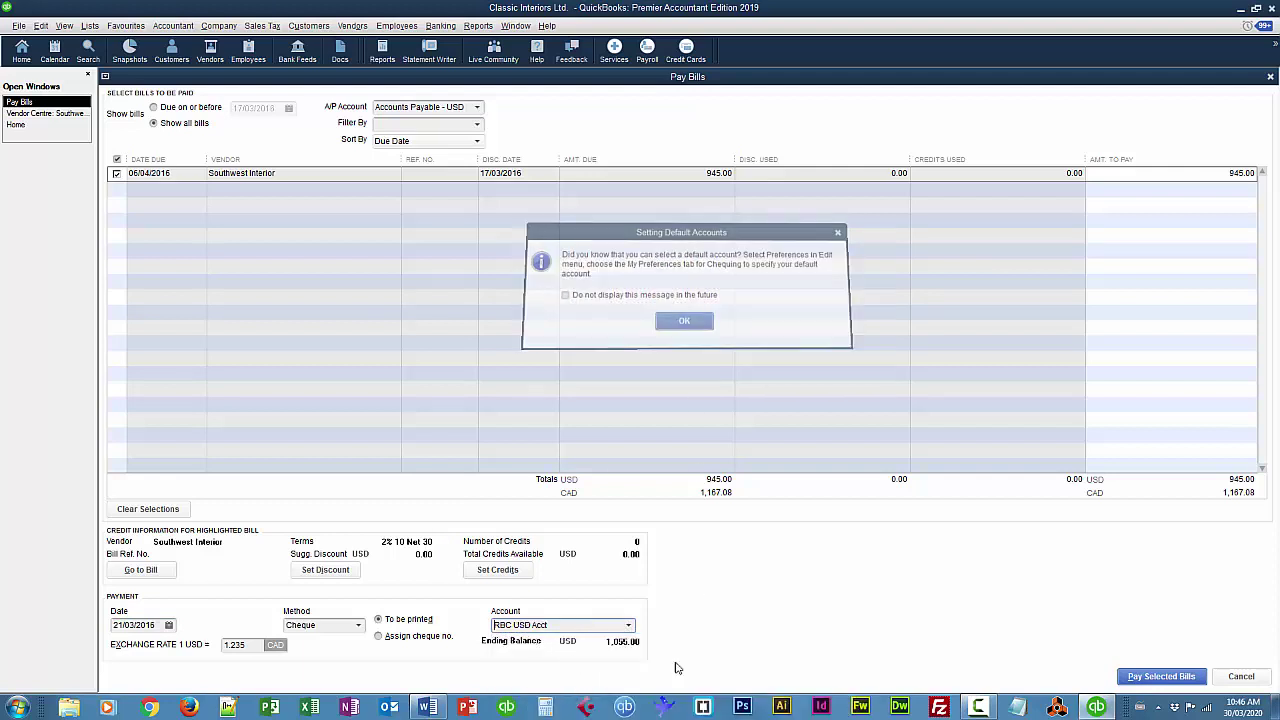
left_click(240, 645)
type("1.2358")
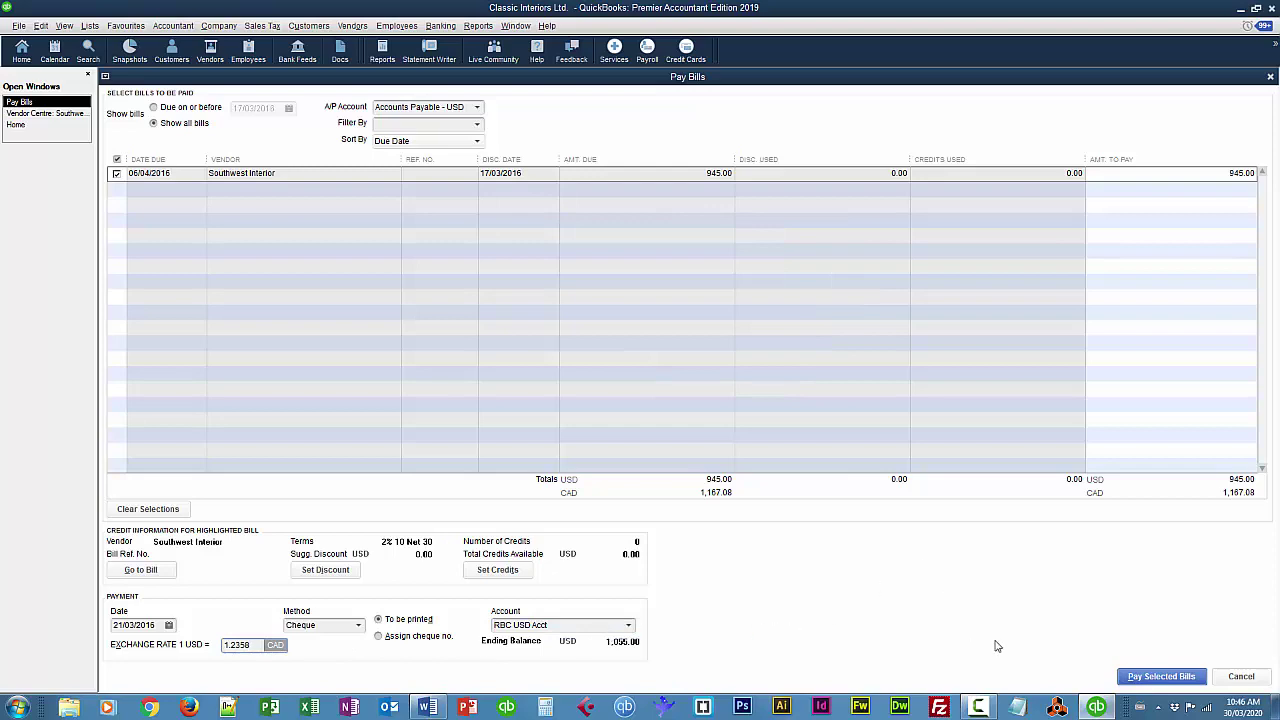
left_click(1161, 677)
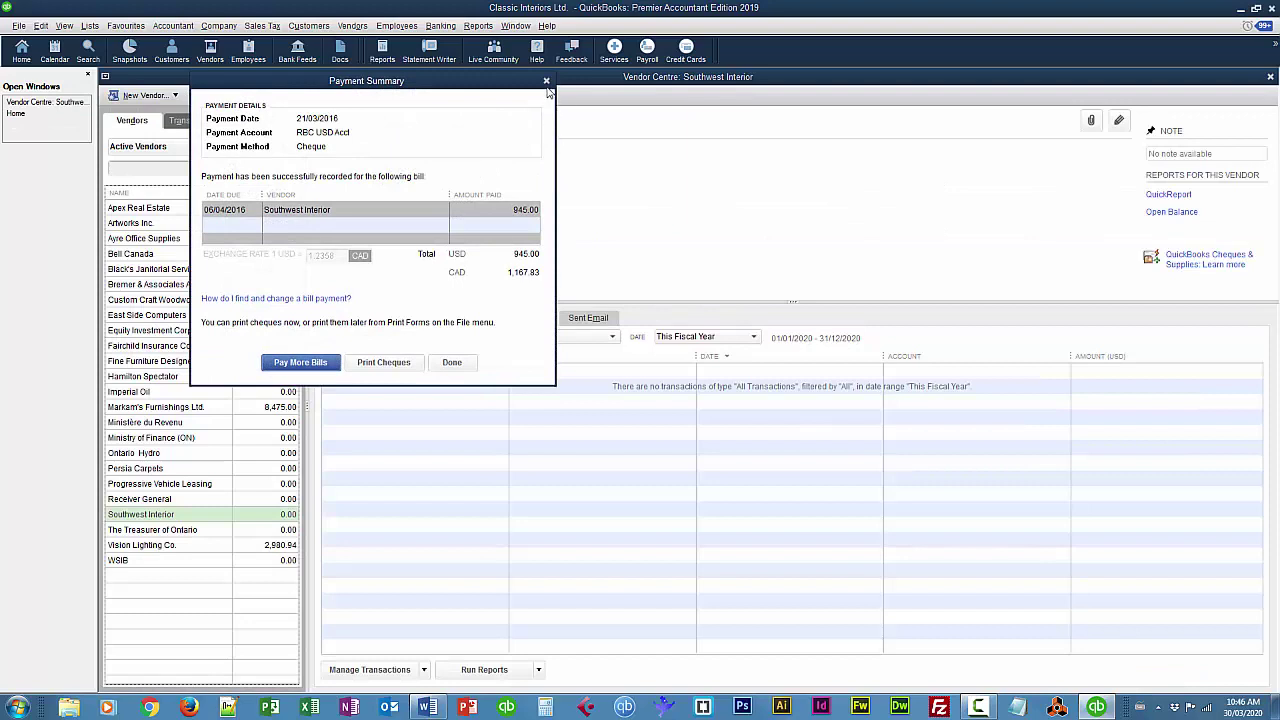
Close the payment summary, show all-date transactions, and open the Bill Pmt-Cheque.
left_click(546, 80)
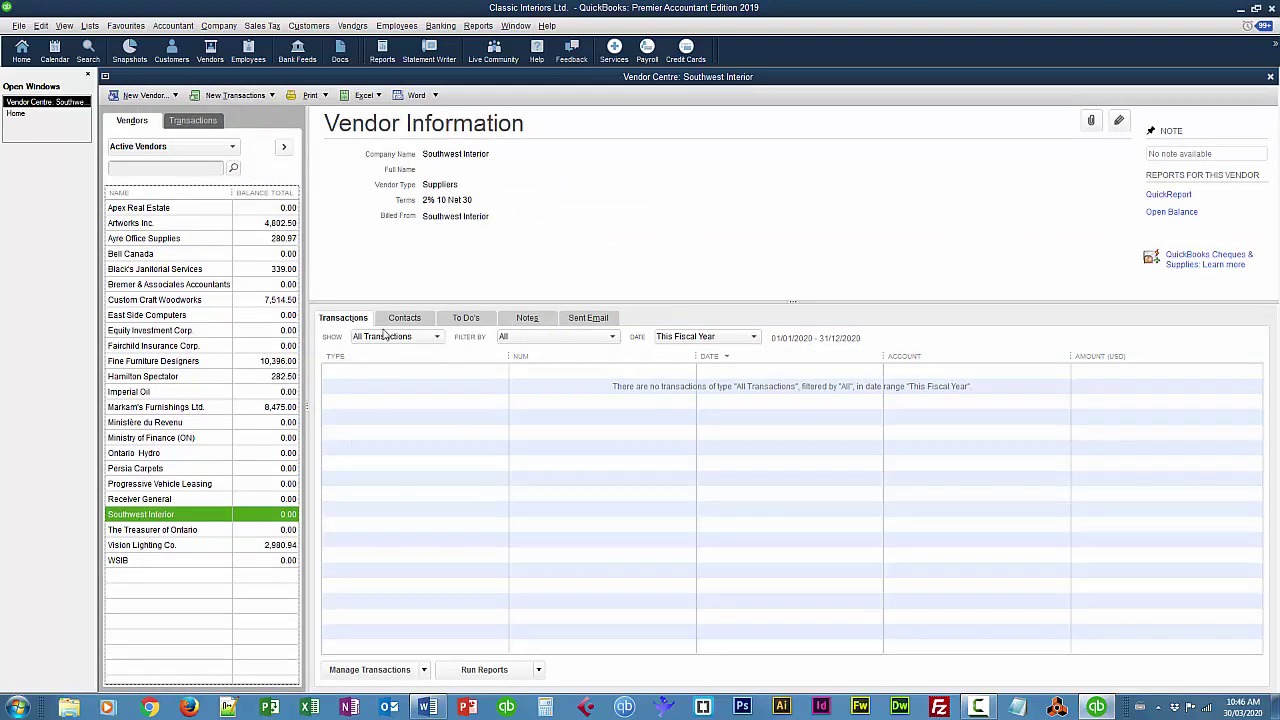
left_click(715, 337)
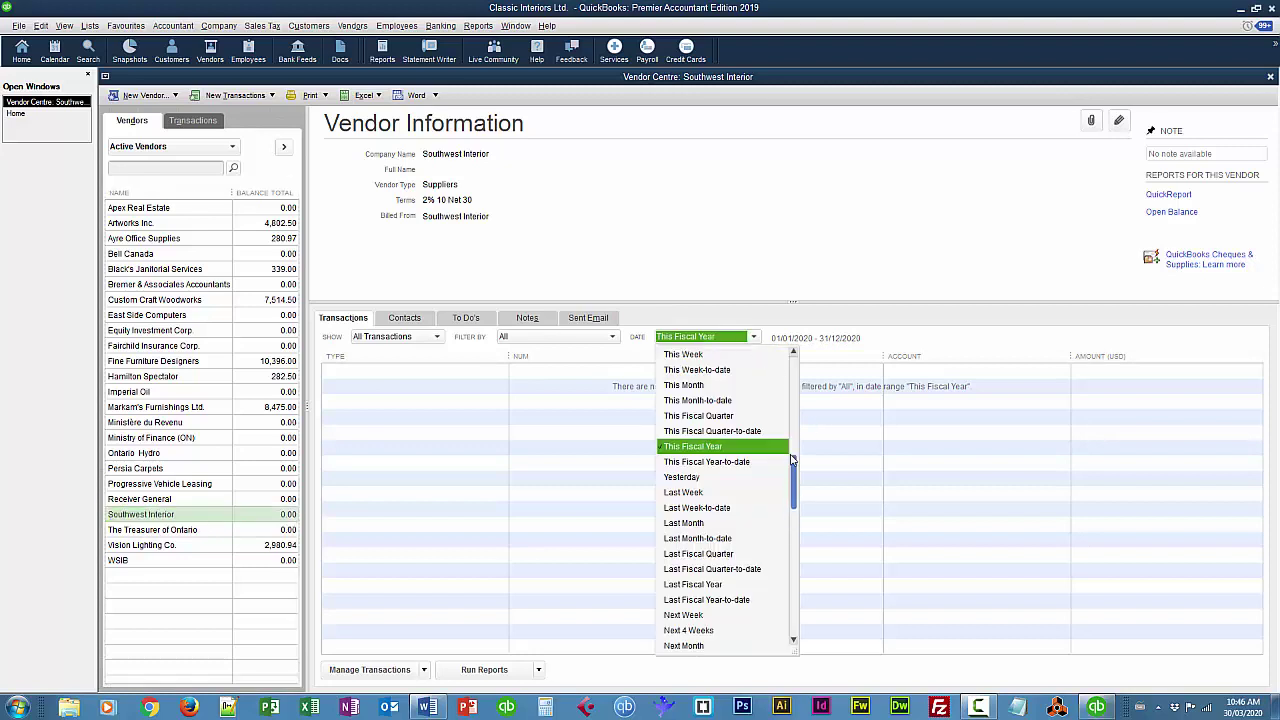
left_click_drag(795, 495, 795, 372)
left_click(676, 356)
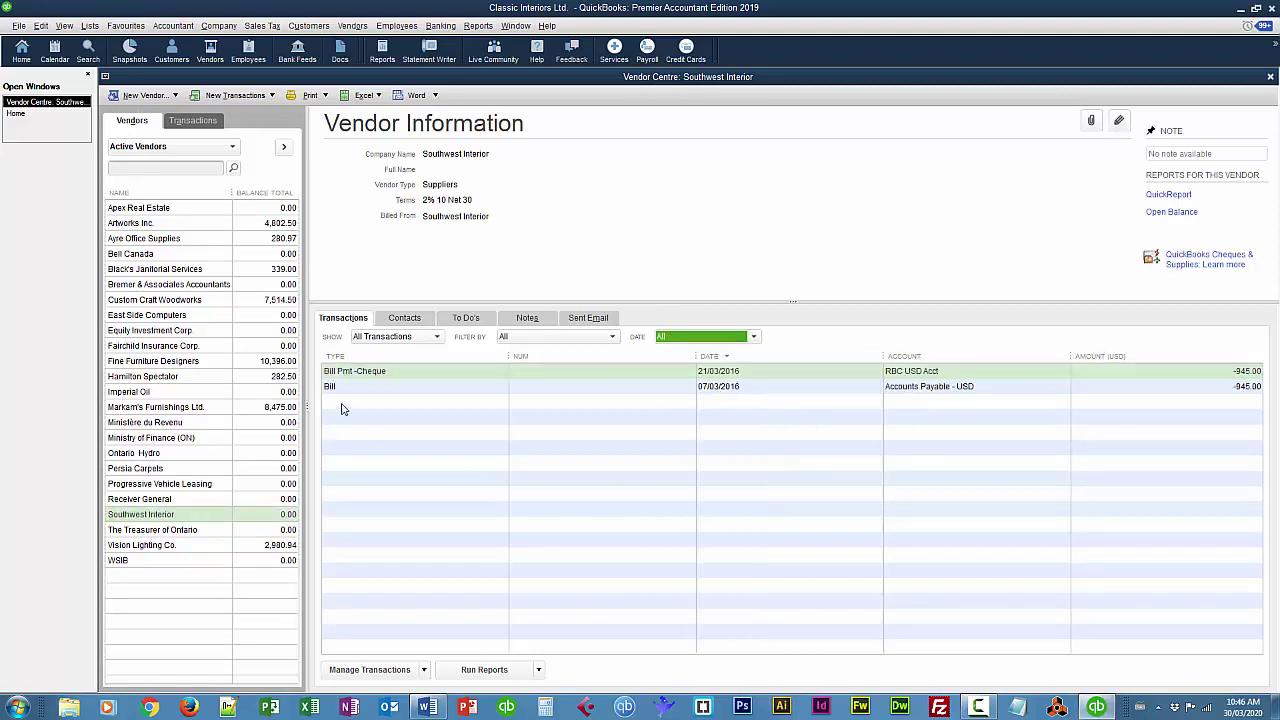
double_click(344, 372)
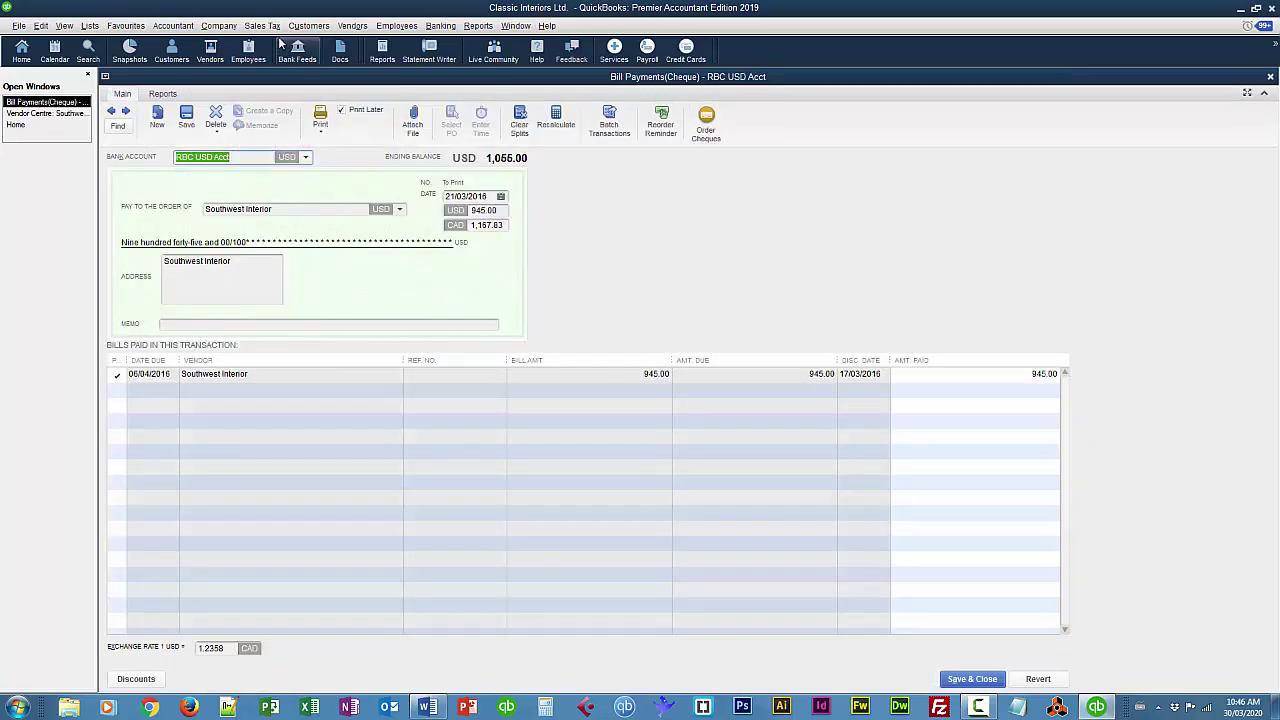
Review the payment's transaction journal with a widened Account column, then close it.
left_click(478, 25)
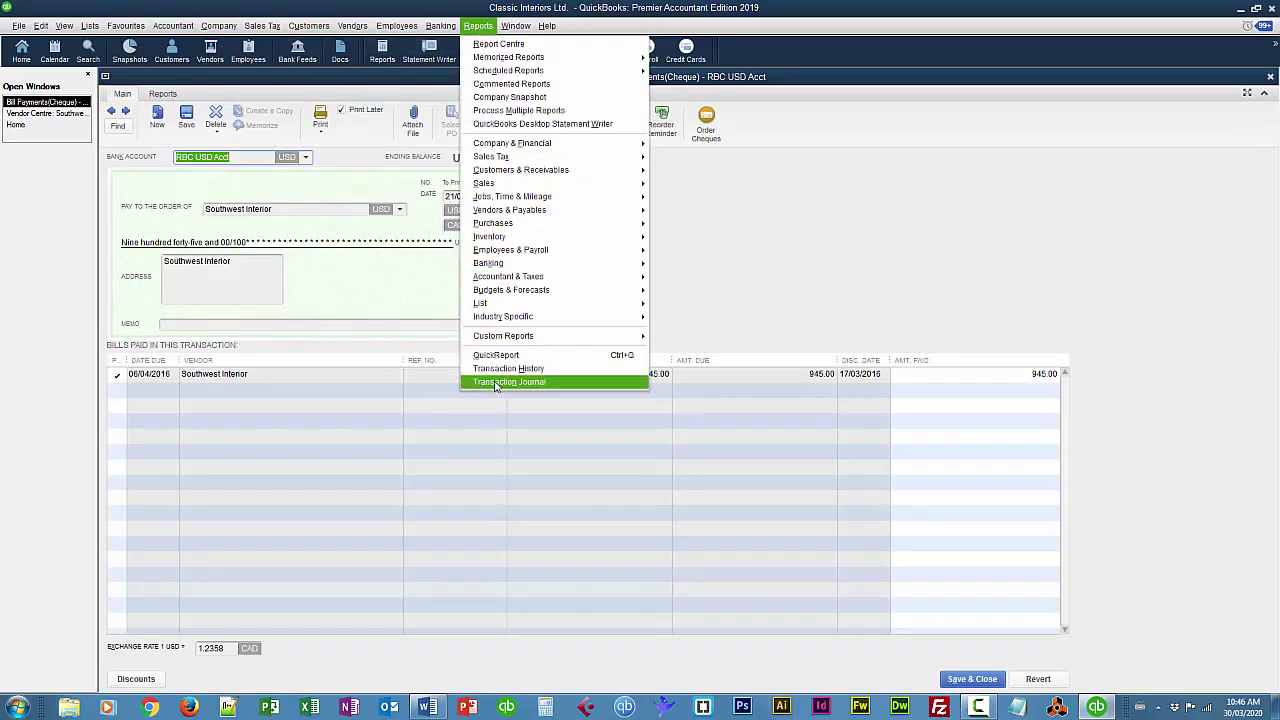
left_click(480, 384)
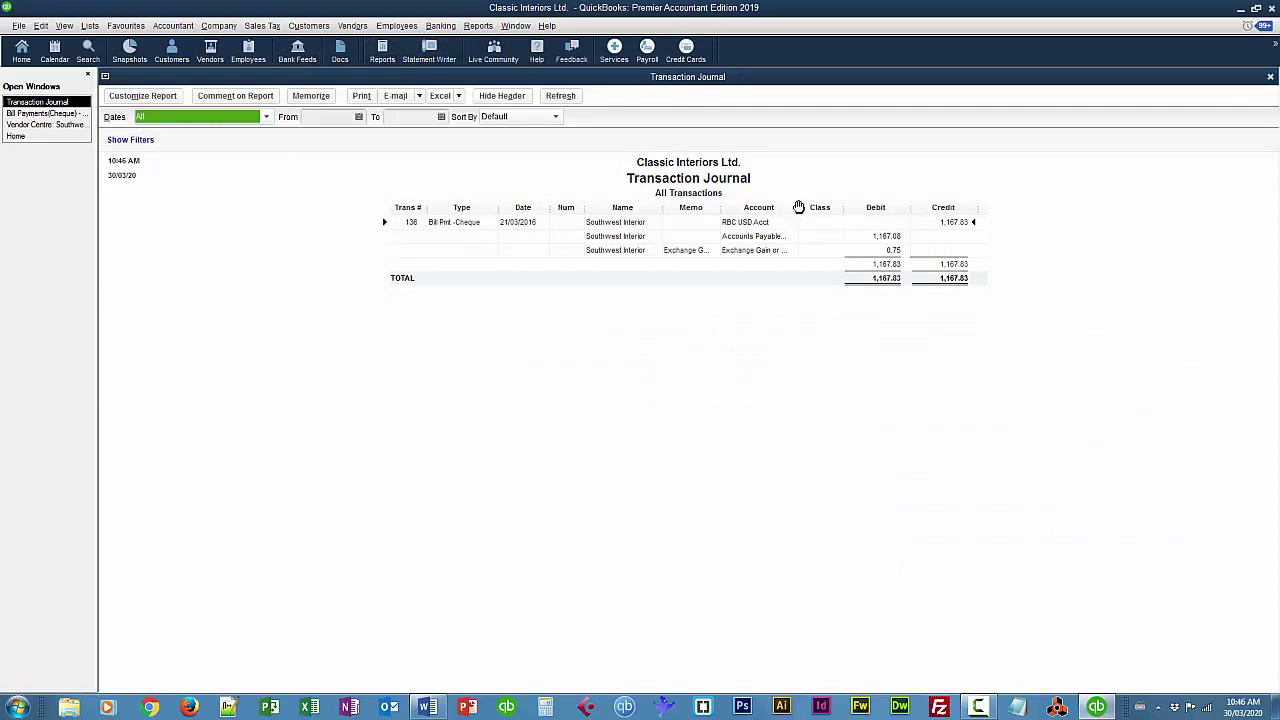
left_click_drag(800, 208, 820, 208)
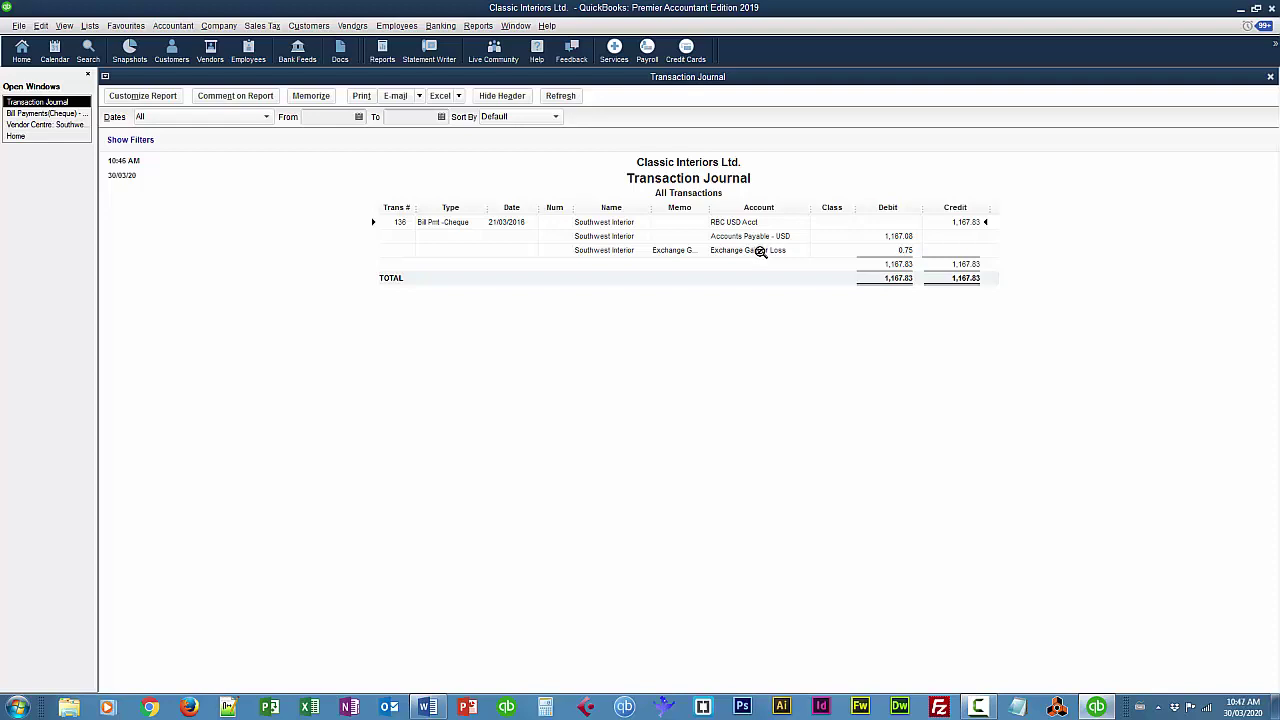
left_click(1270, 78)
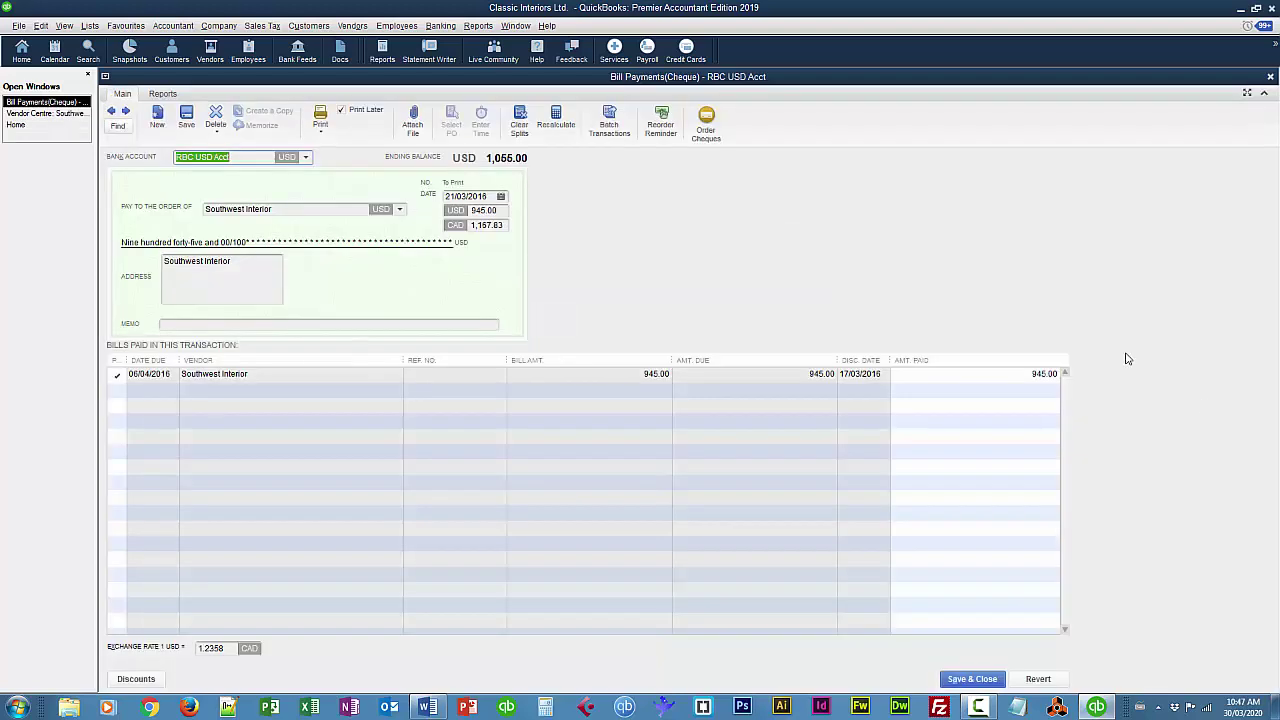
Close the bill payment cheque window and bring up the Lists menu.
left_click(1270, 78)
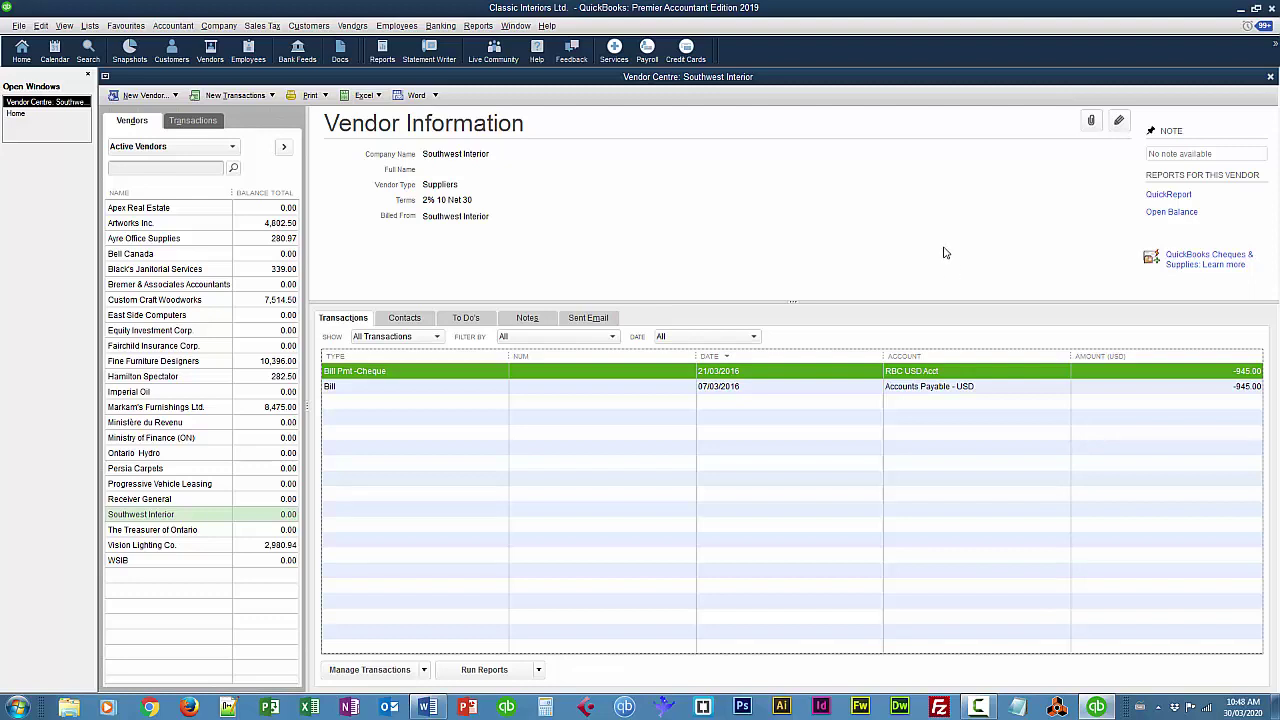
left_click(88, 27)
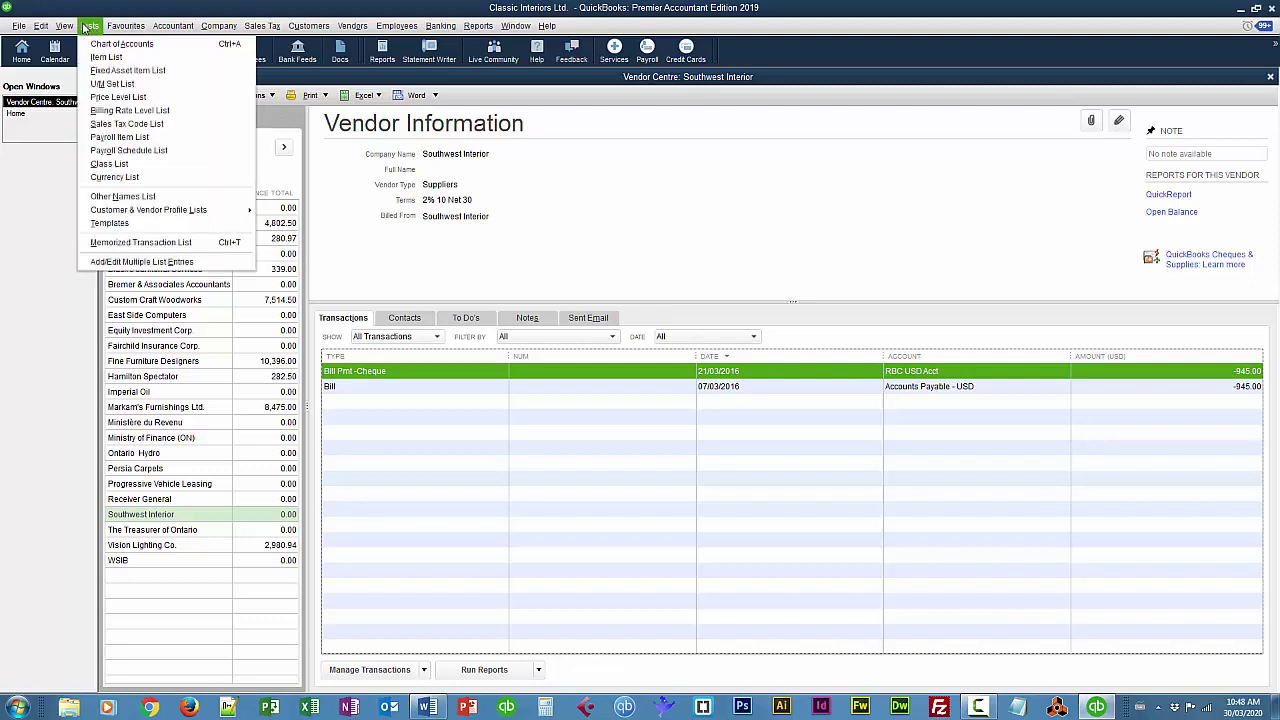
Create a new per-item price level using the US Dollar currency.
left_click(122, 97)
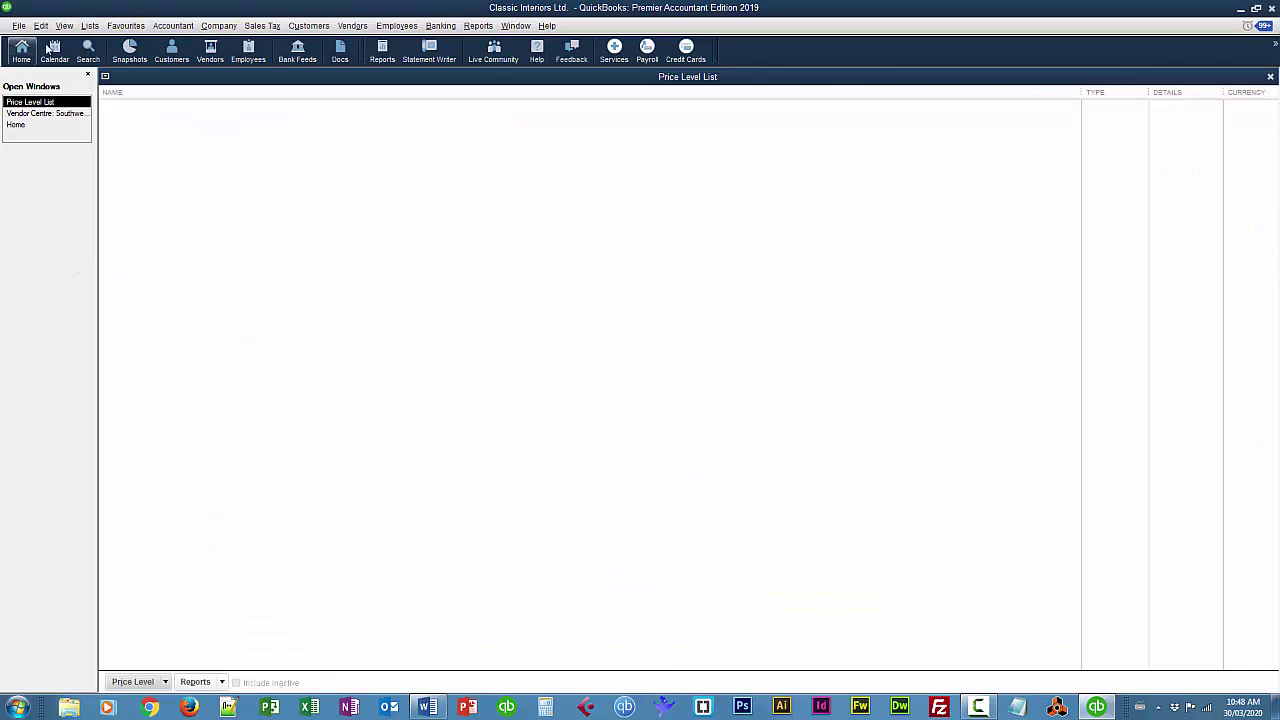
left_click(40, 26)
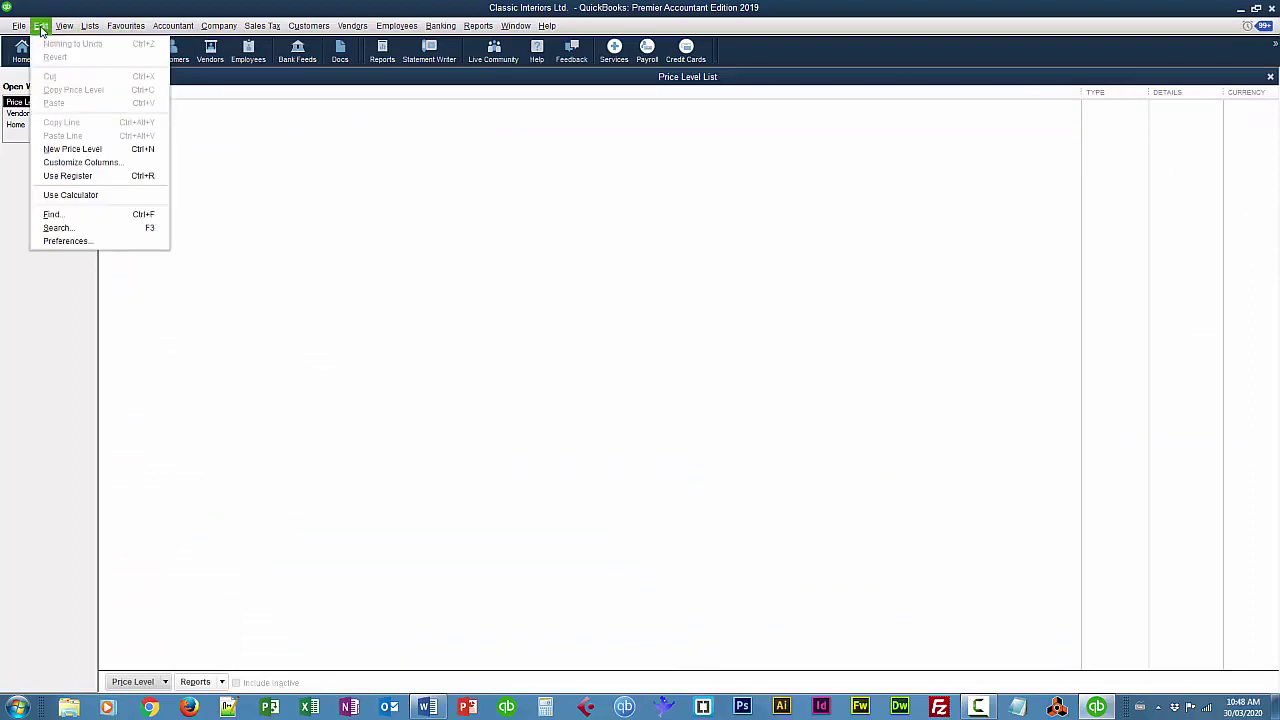
left_click(70, 150)
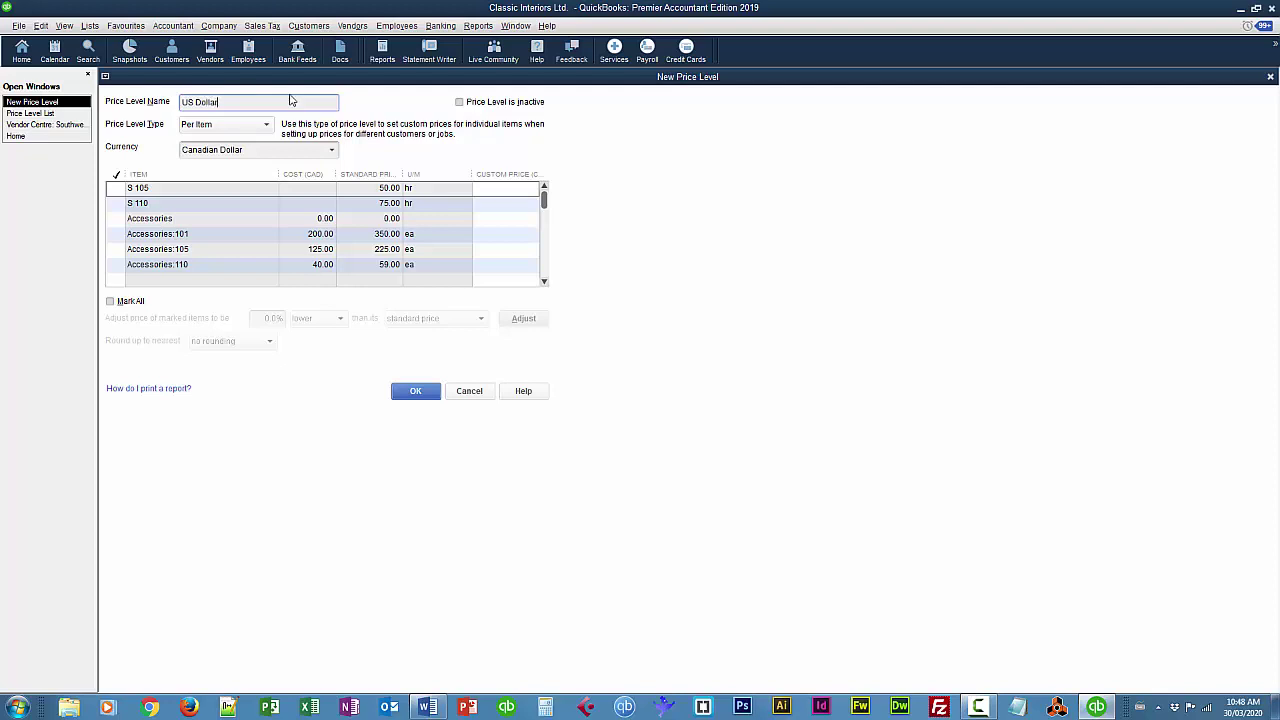
left_click(332, 150)
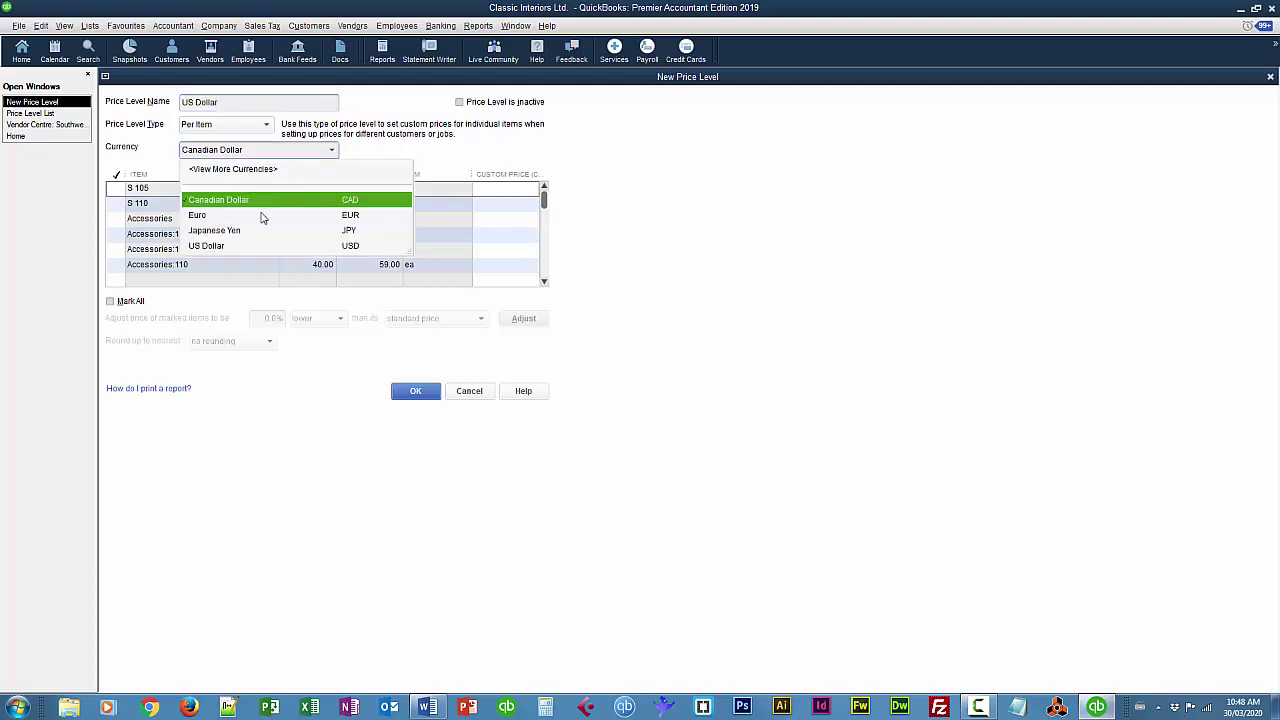
left_click(209, 247)
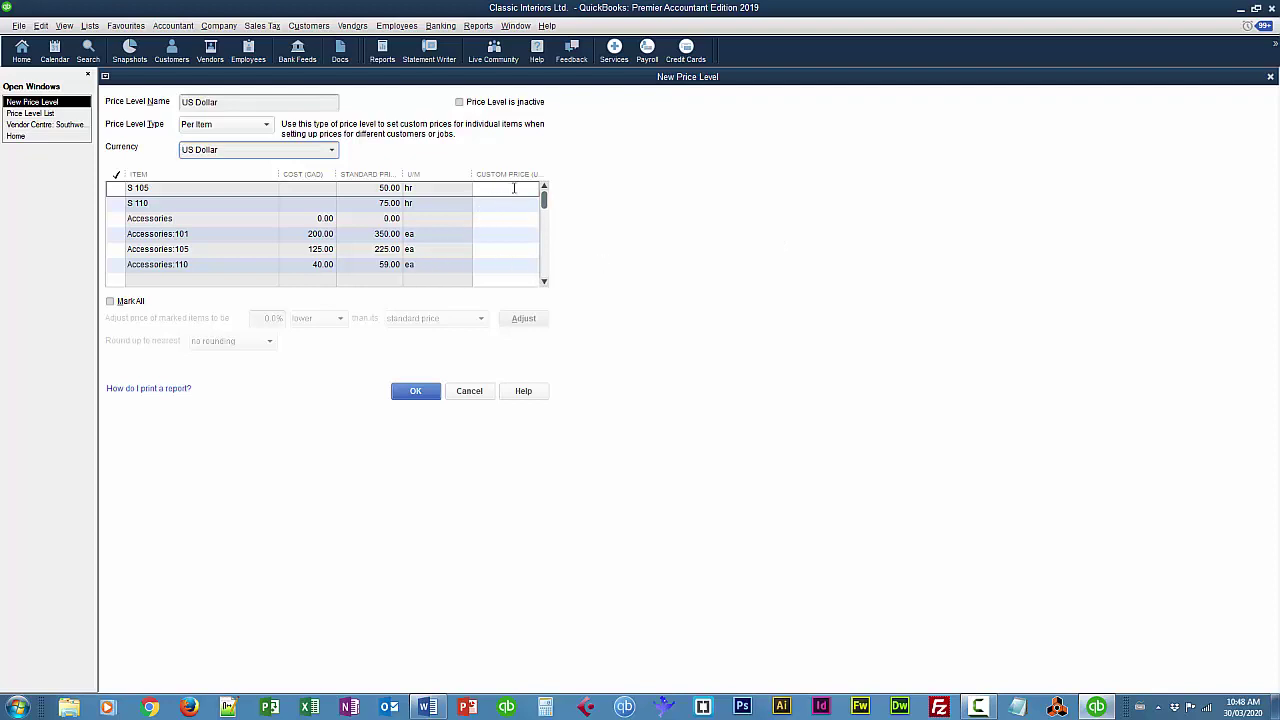
Enter custom prices of 285 for Accessories:101 and 80 for Lamps:405.
left_click_drag(544, 200, 545, 218)
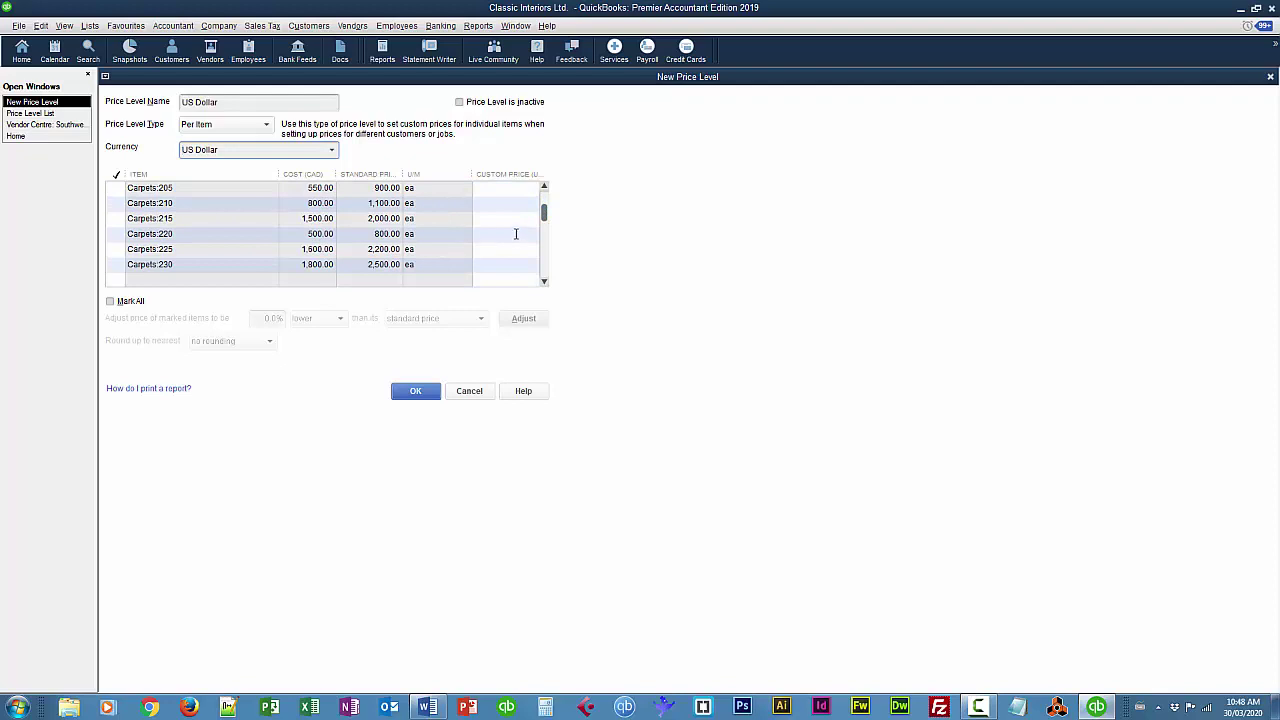
left_click(516, 234)
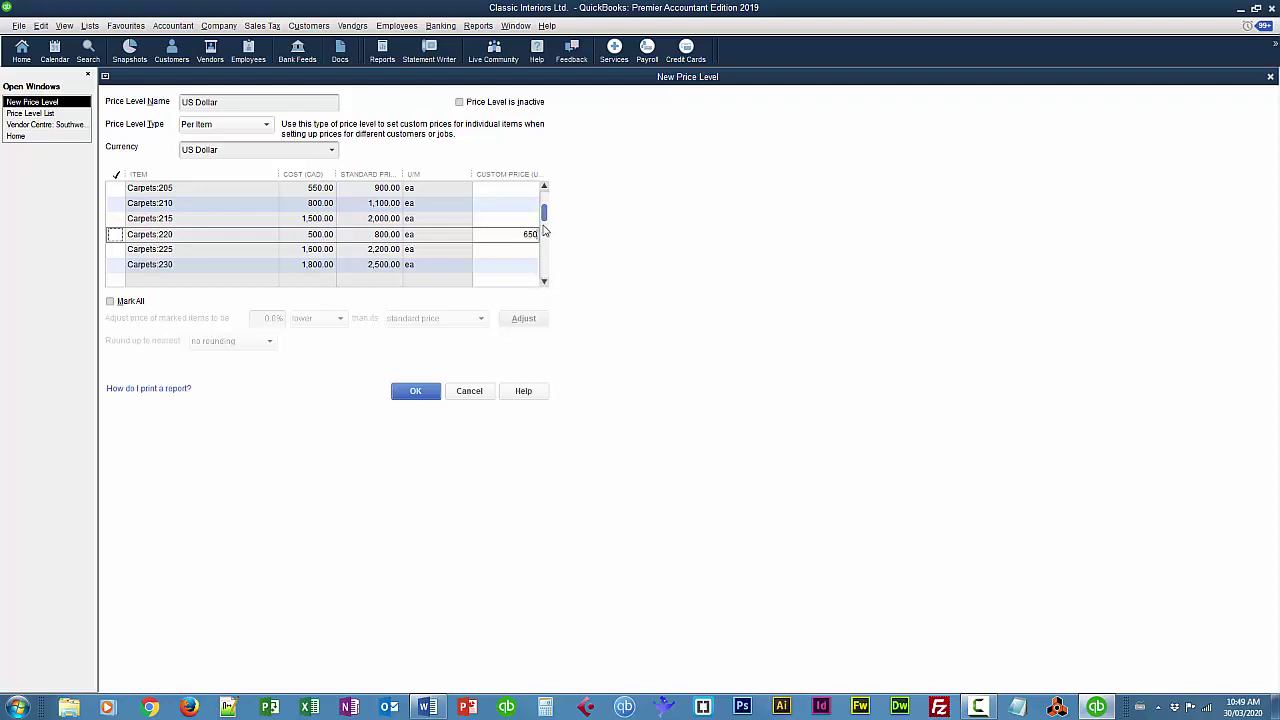
left_click_drag(544, 215, 545, 202)
left_click(505, 205)
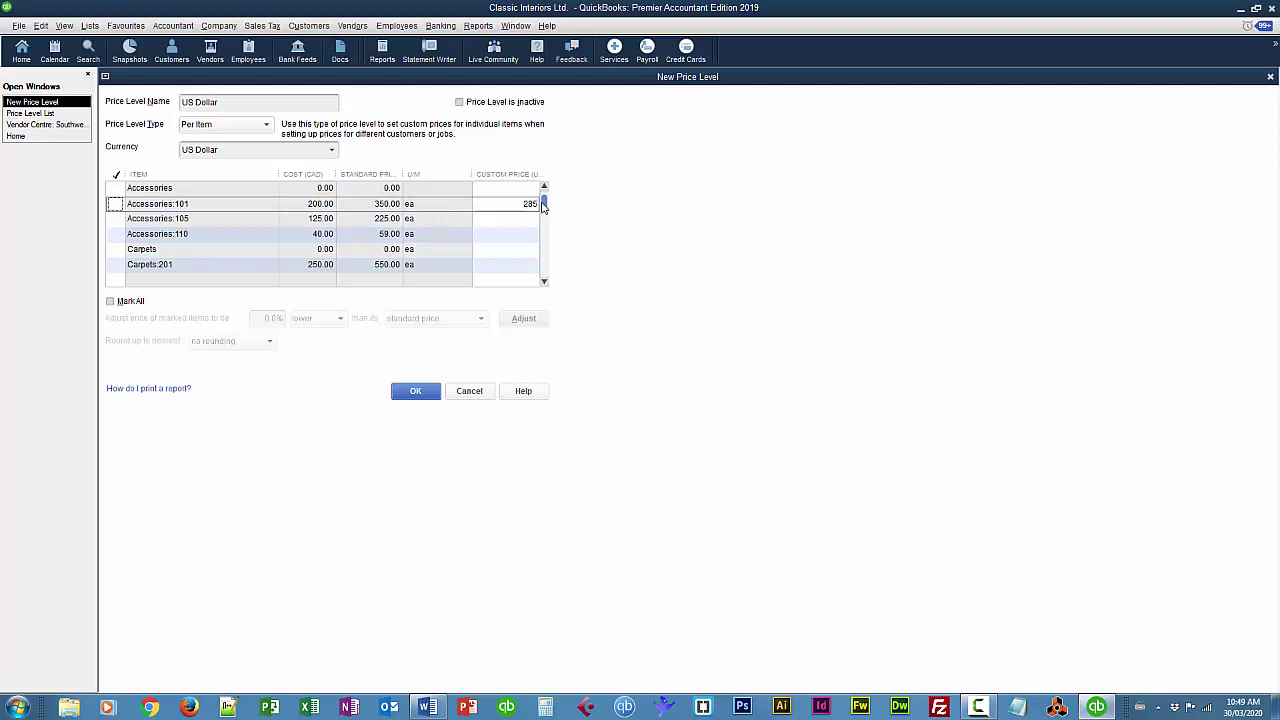
left_click_drag(544, 204, 545, 232)
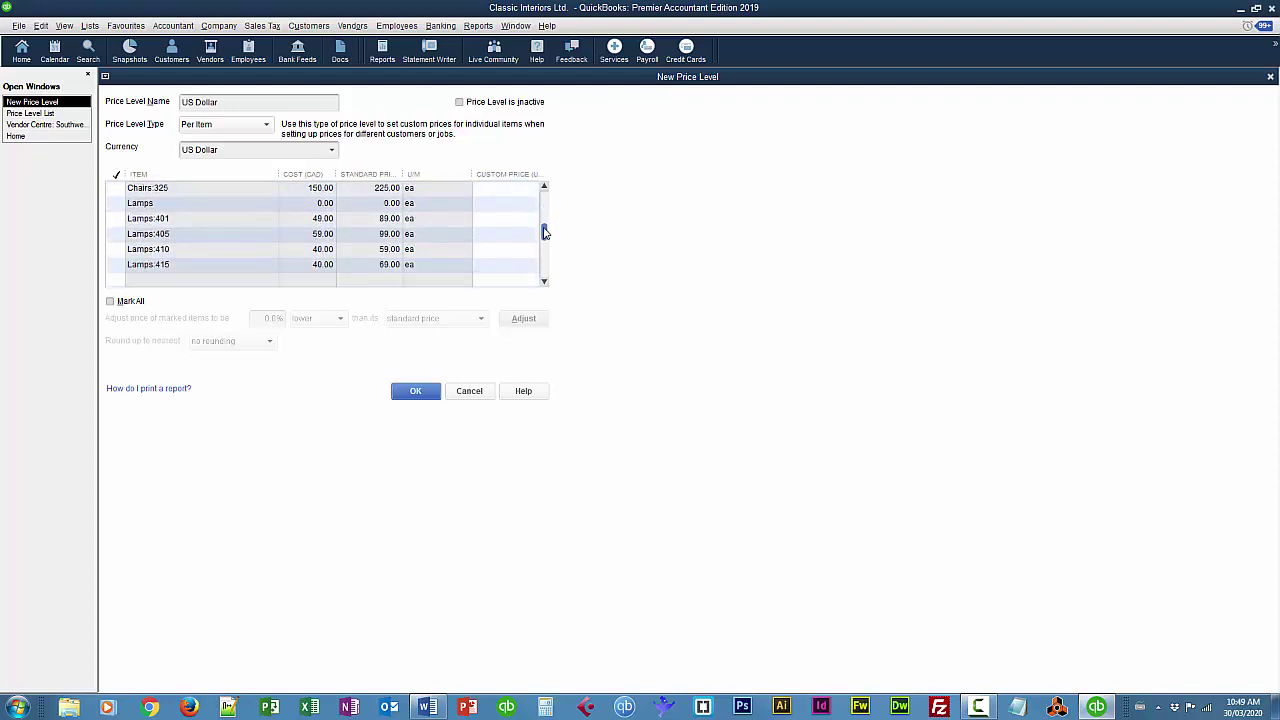
left_click(504, 232)
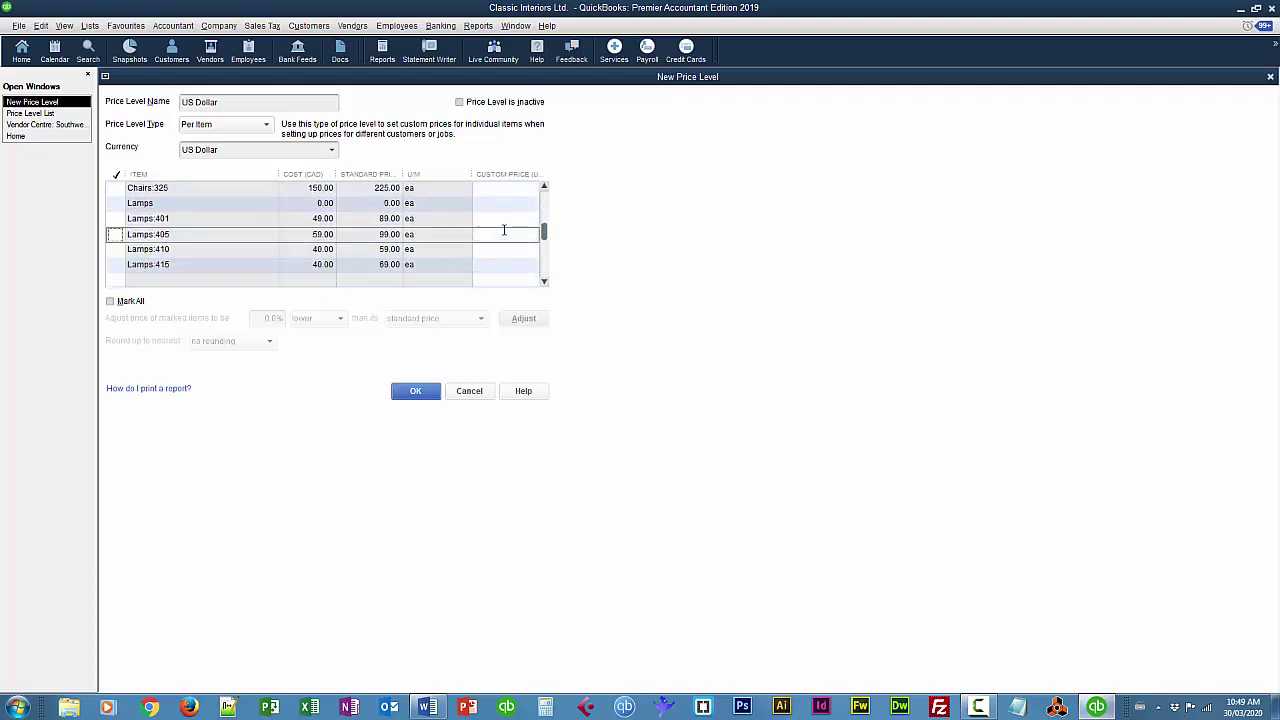
type("80")
Price Sofas:501 at 365.00 and Sofas:510 at 615.00, then save the price level.
left_click_drag(545, 239, 544, 249)
left_click(506, 265)
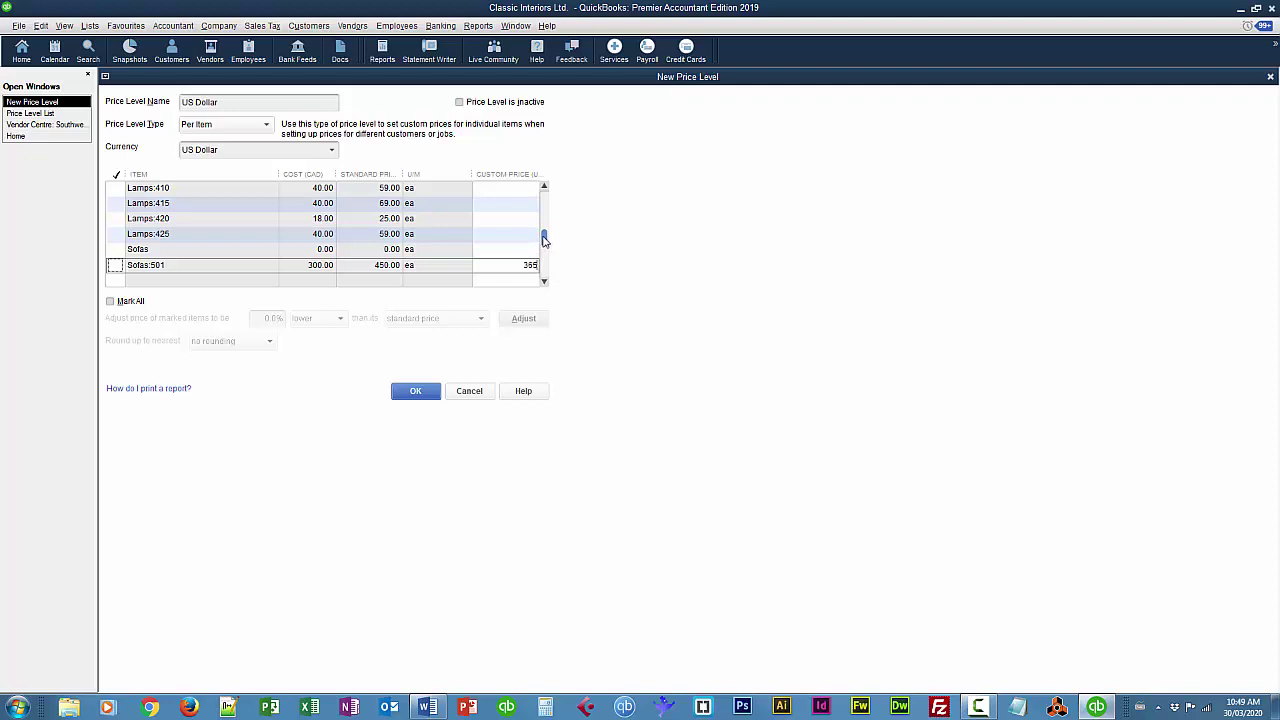
left_click_drag(545, 240, 544, 245)
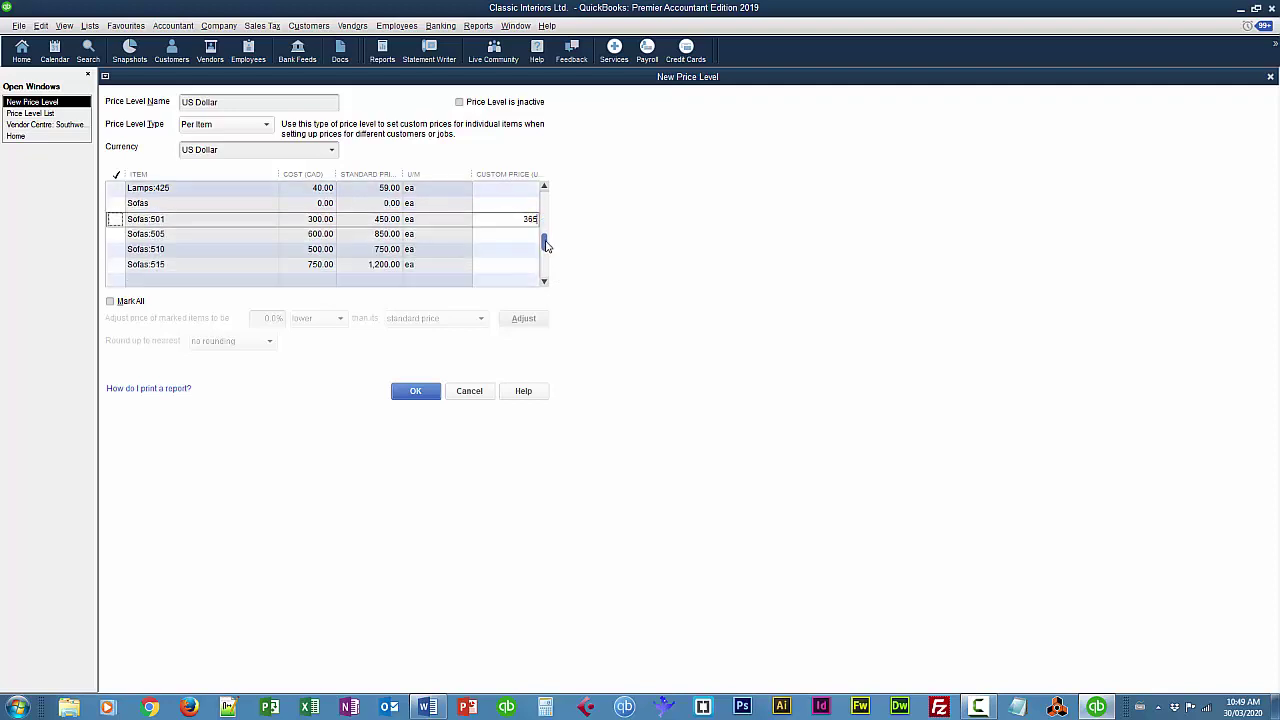
left_click(528, 253)
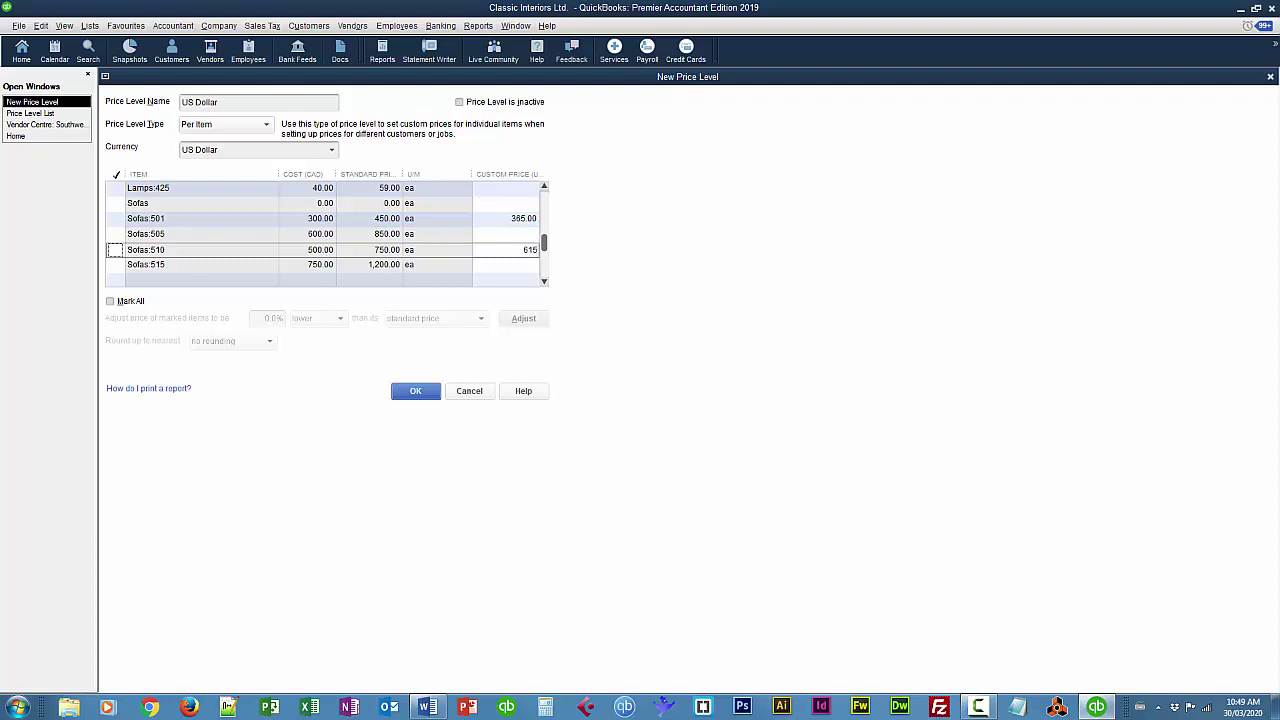
left_click(505, 265)
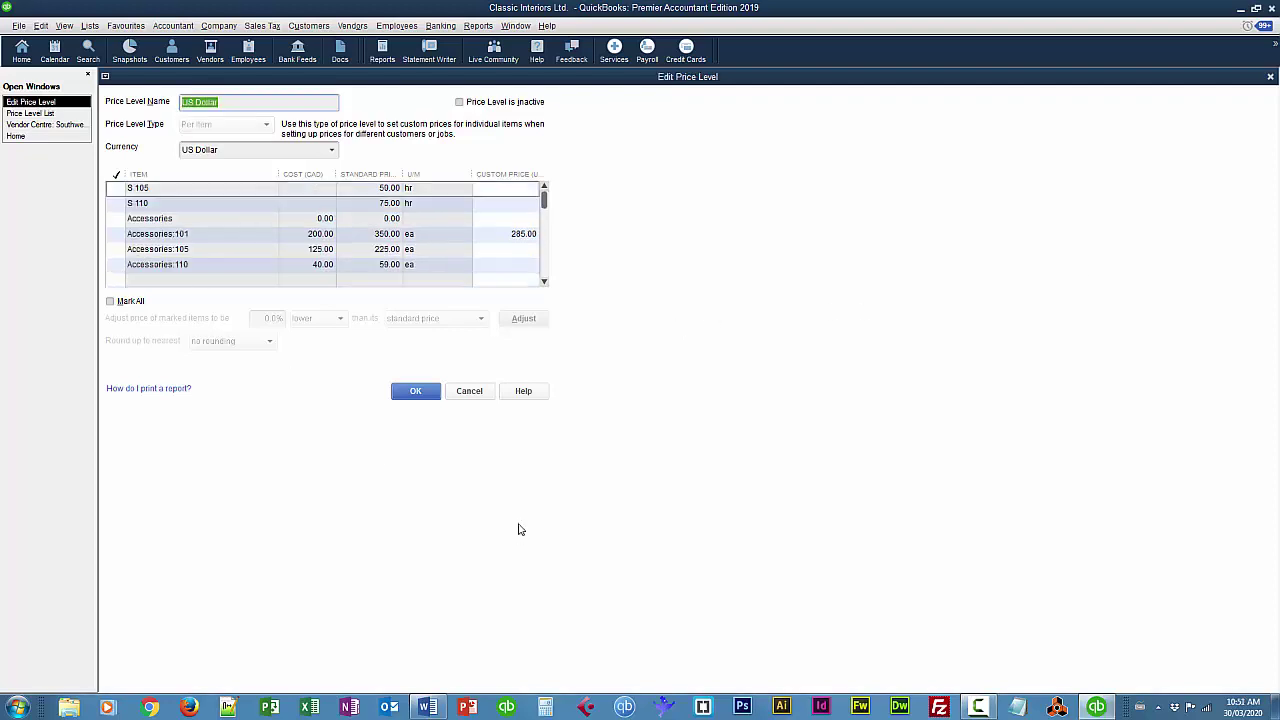
left_click(415, 391)
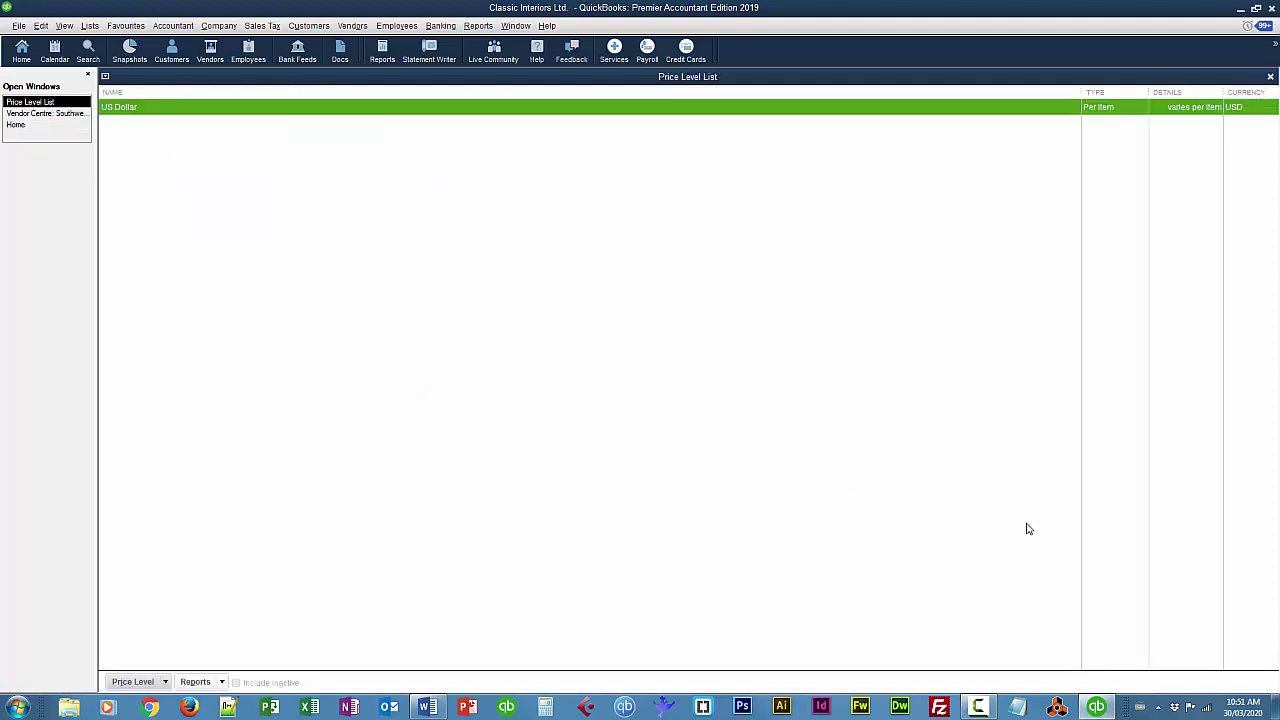
Close the open list windows and start a new customer from the Customer Centre.
left_click(1270, 77)
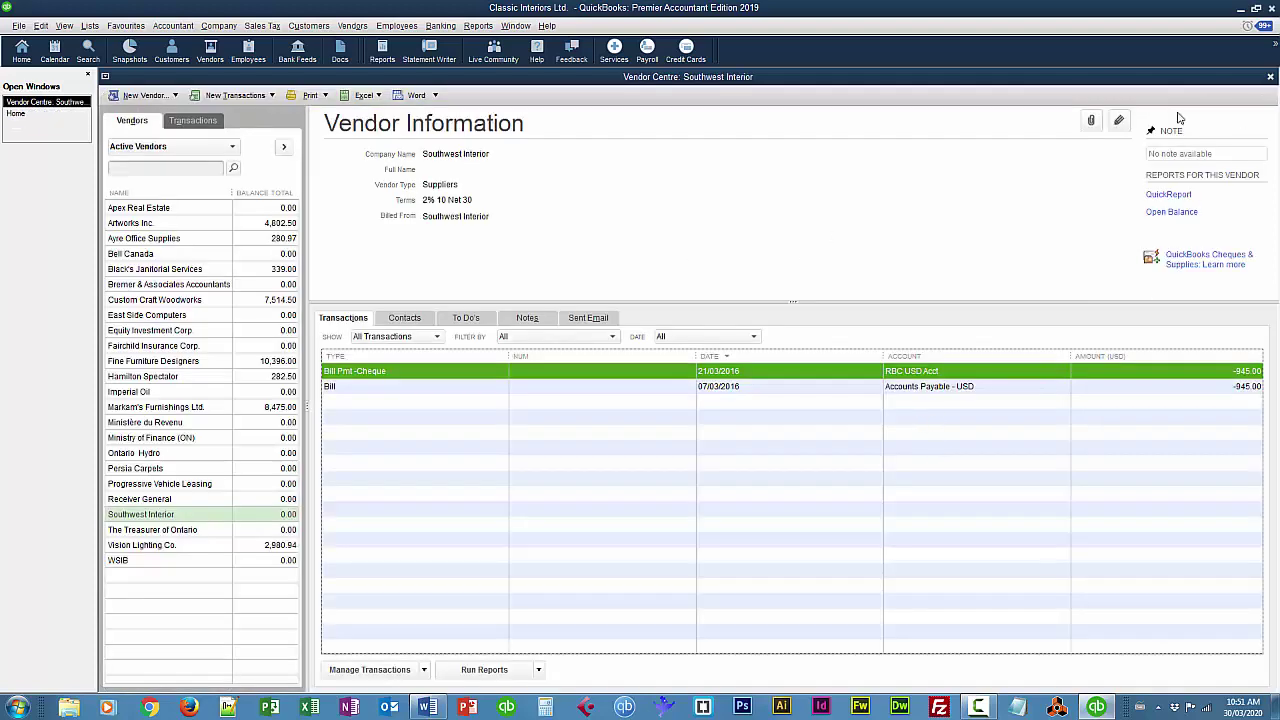
left_click(1270, 78)
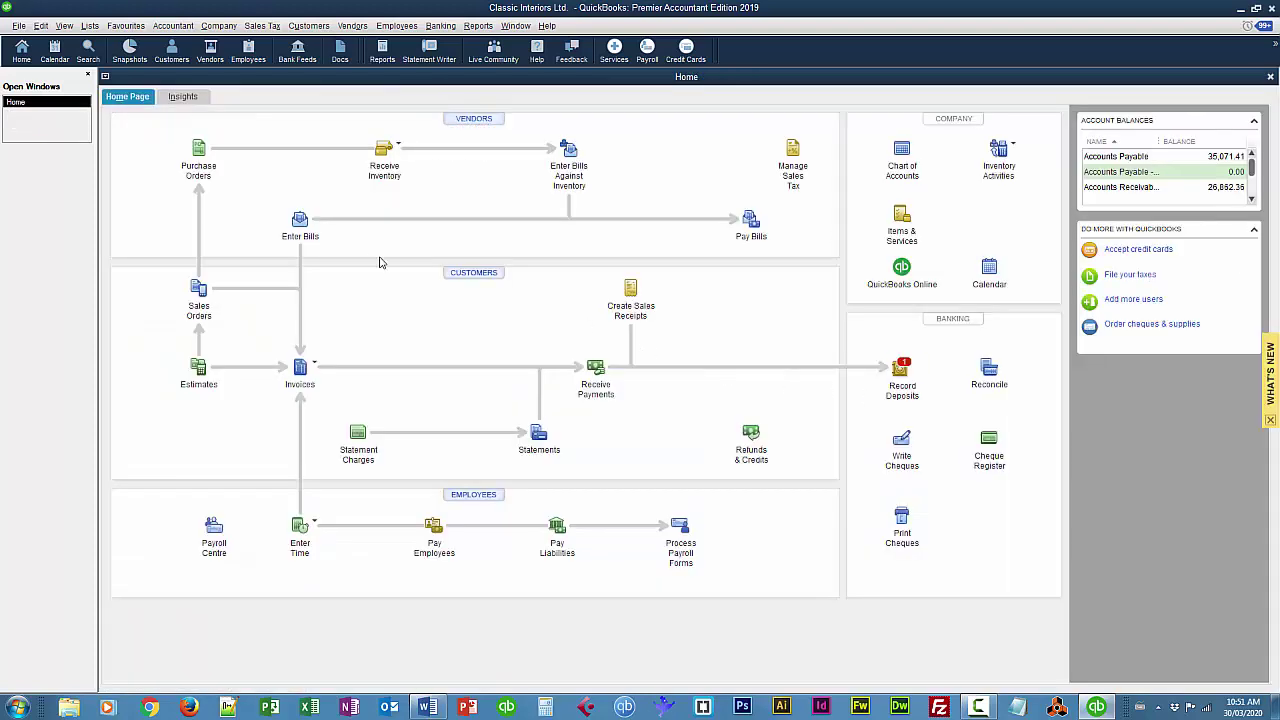
left_click(470, 273)
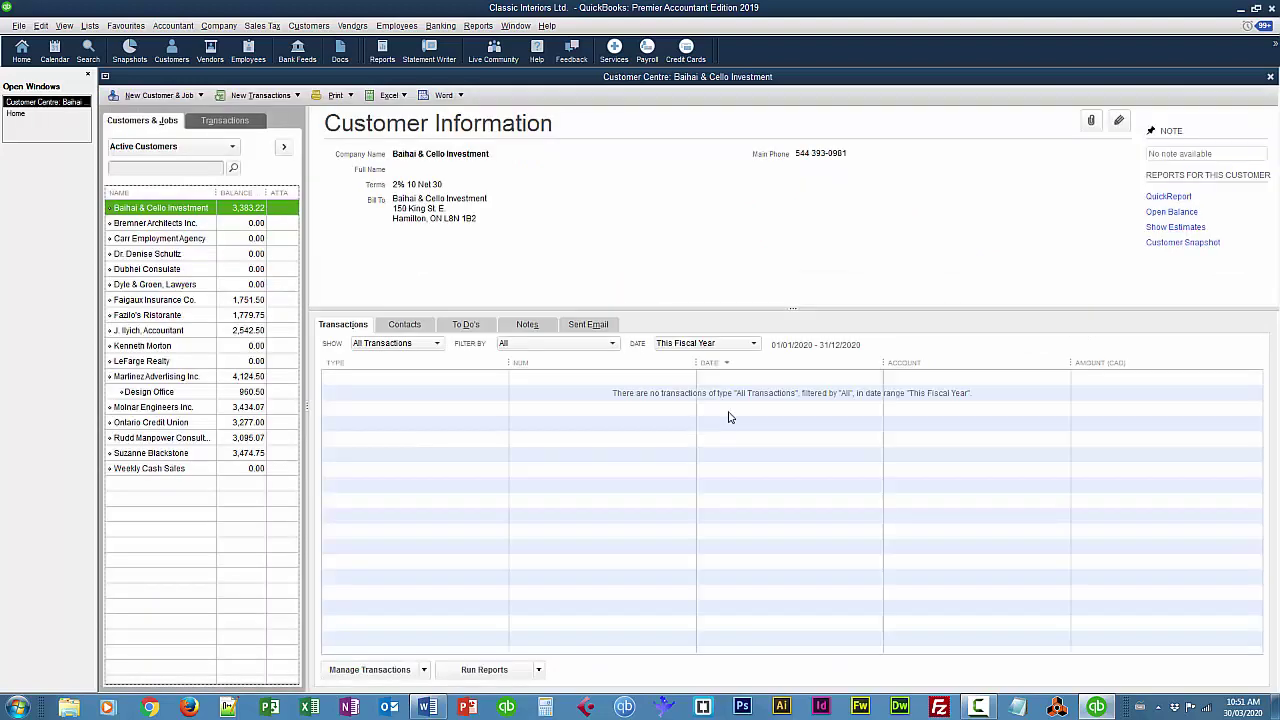
left_click(169, 97)
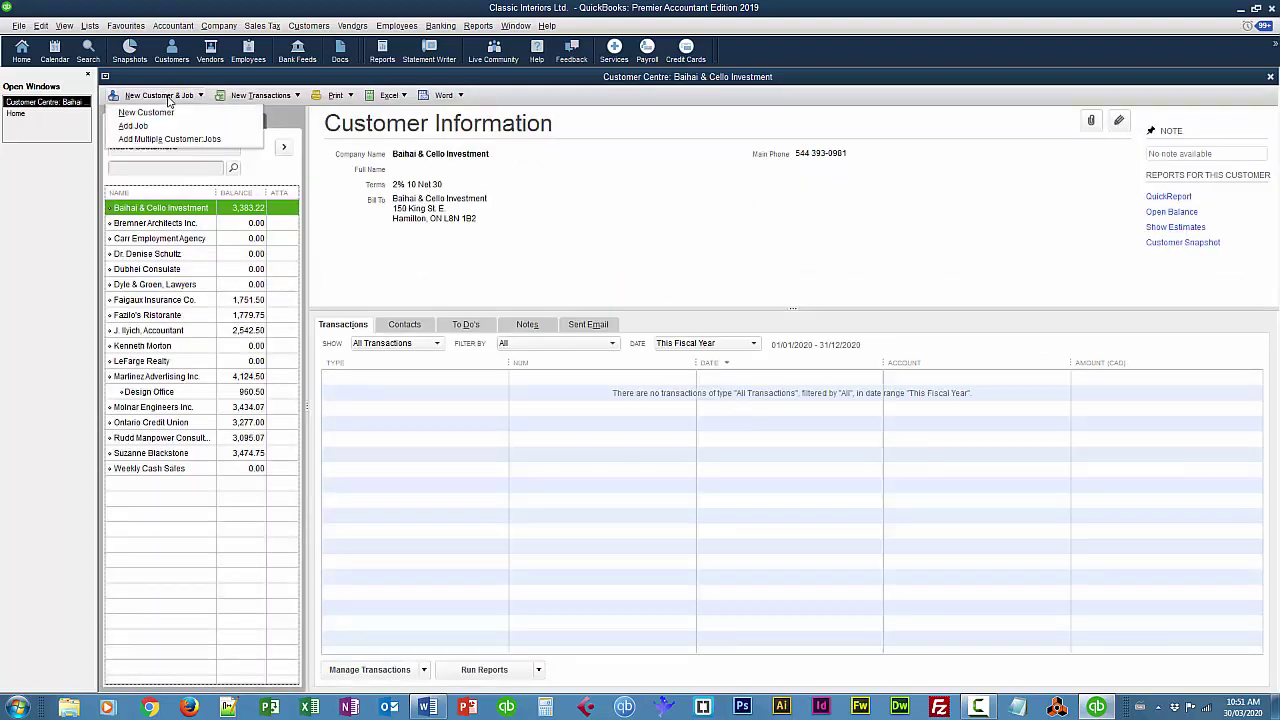
left_click(146, 112)
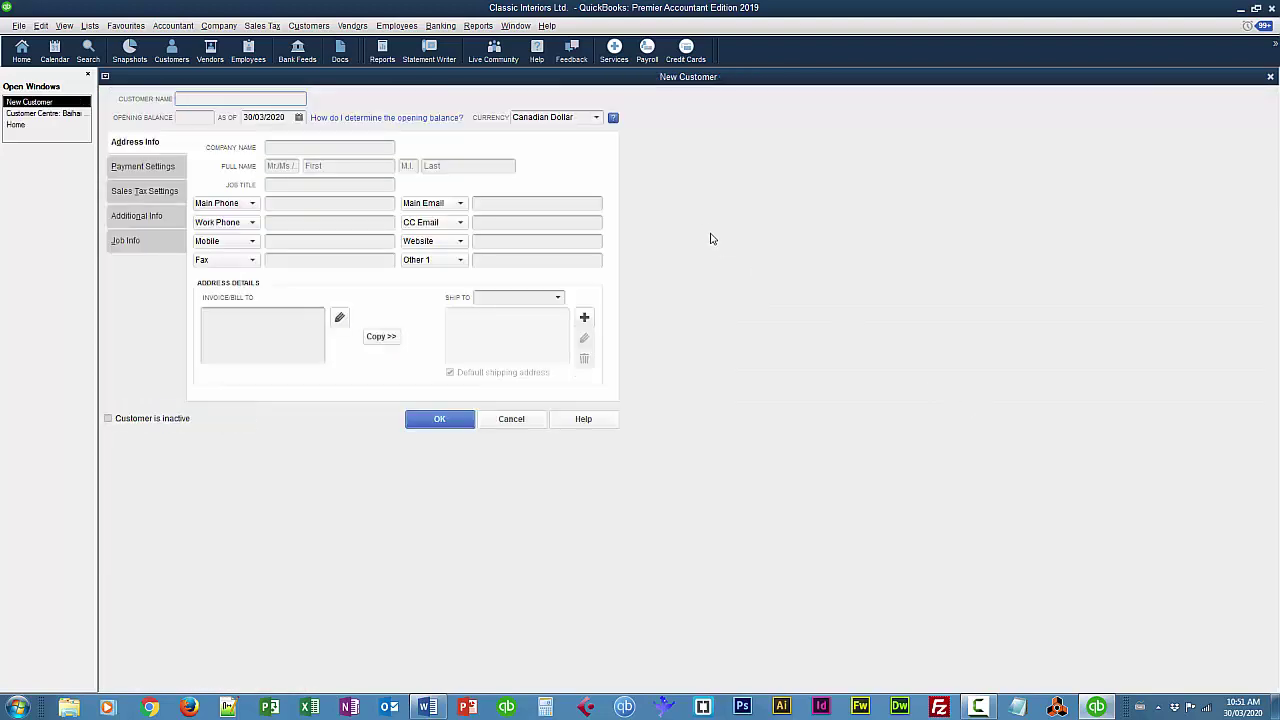
Enter the customer's name and as-of date, and set the currency to US Dollar.
left_click(358, 147)
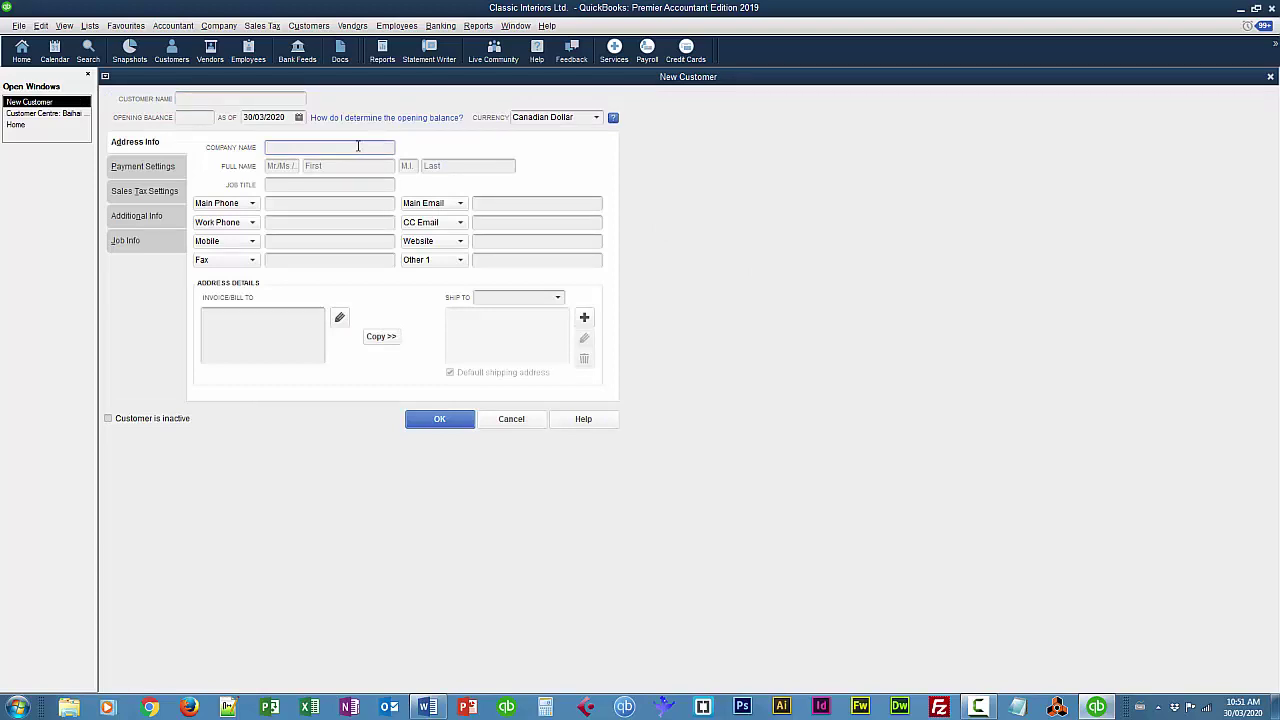
type("Mrs. Amanda K. Jackson")
left_click(285, 117)
type("9 3 16")
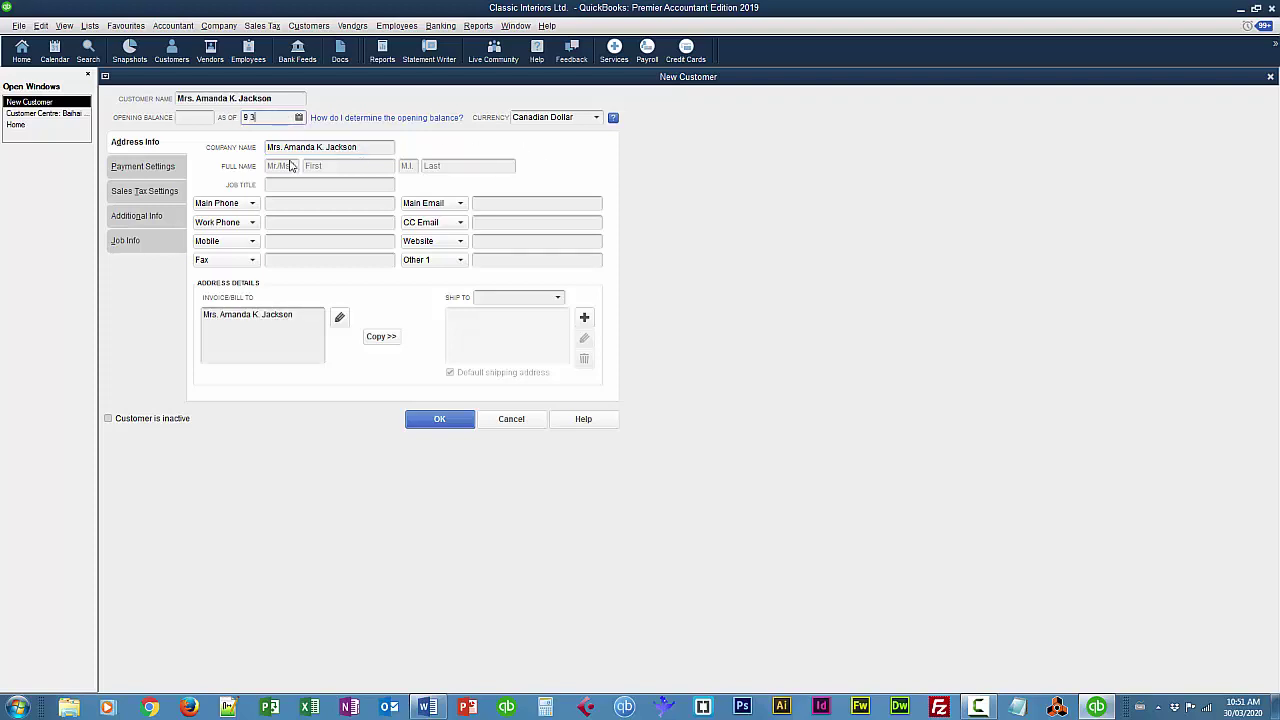
left_click(595, 117)
left_click(554, 212)
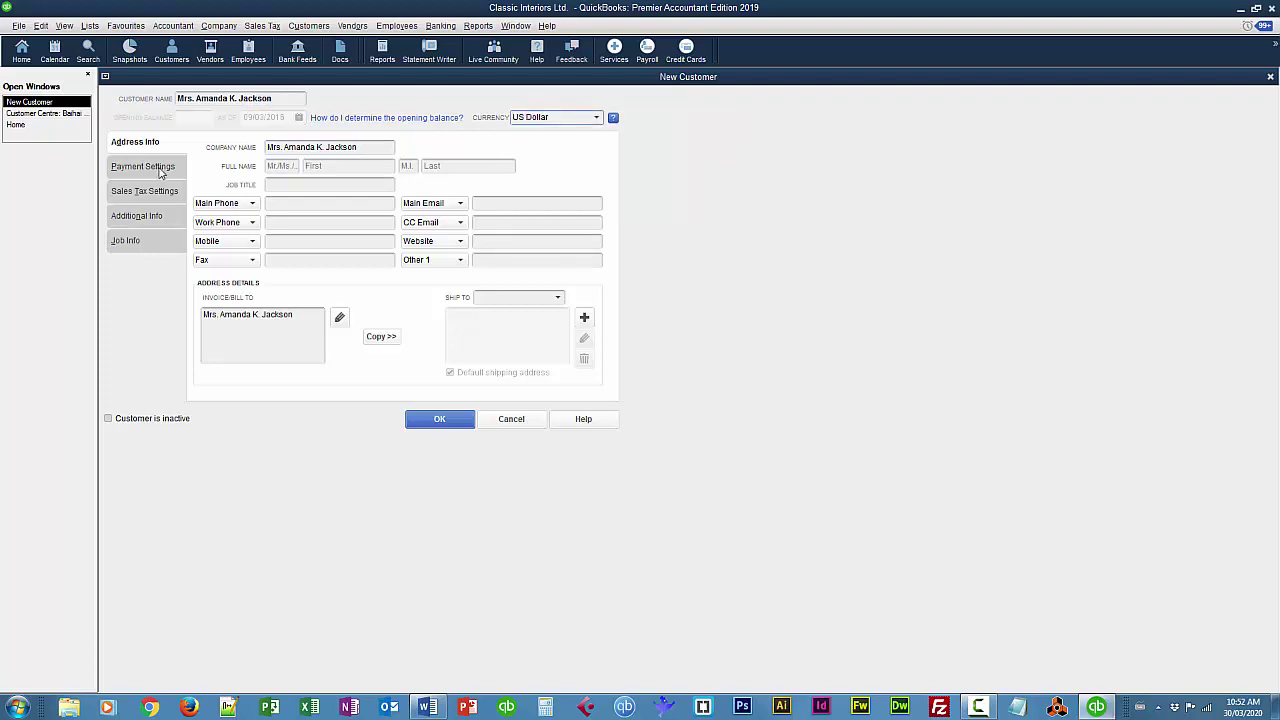
Give the customer the US Dollar price level, a 3,000.00 credit limit and Net 30 terms.
left_click(160, 170)
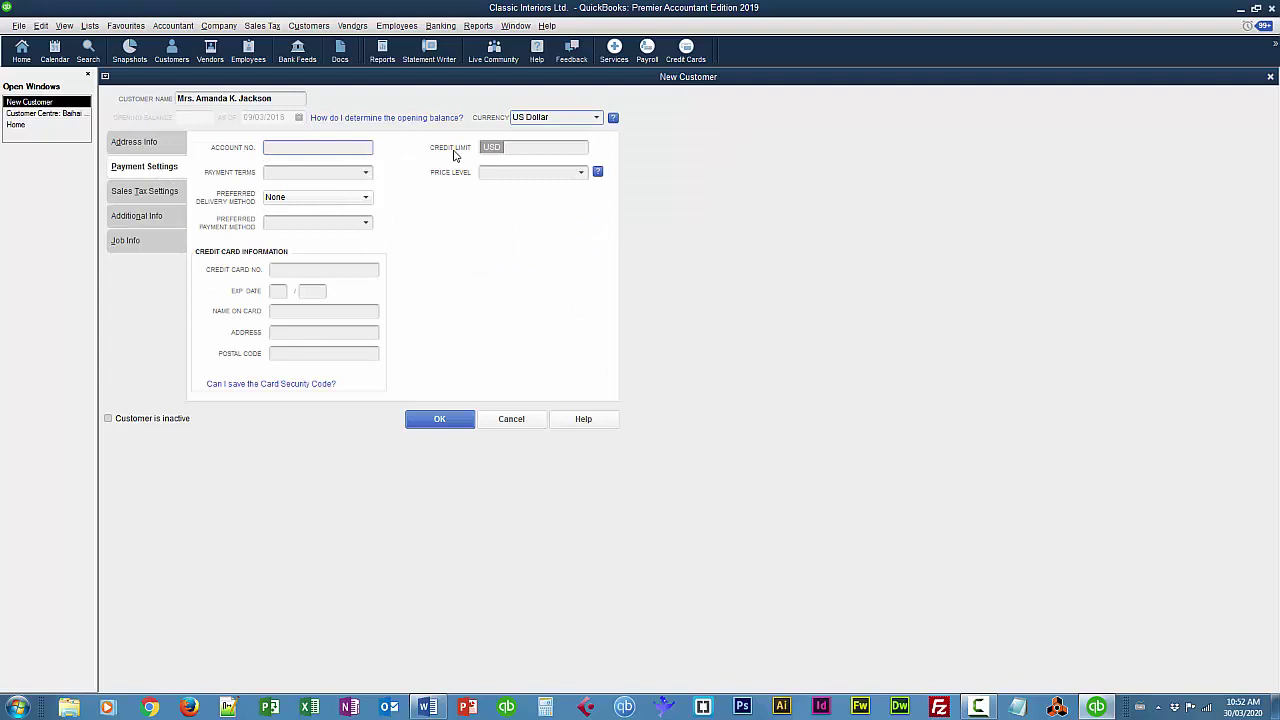
left_click(581, 173)
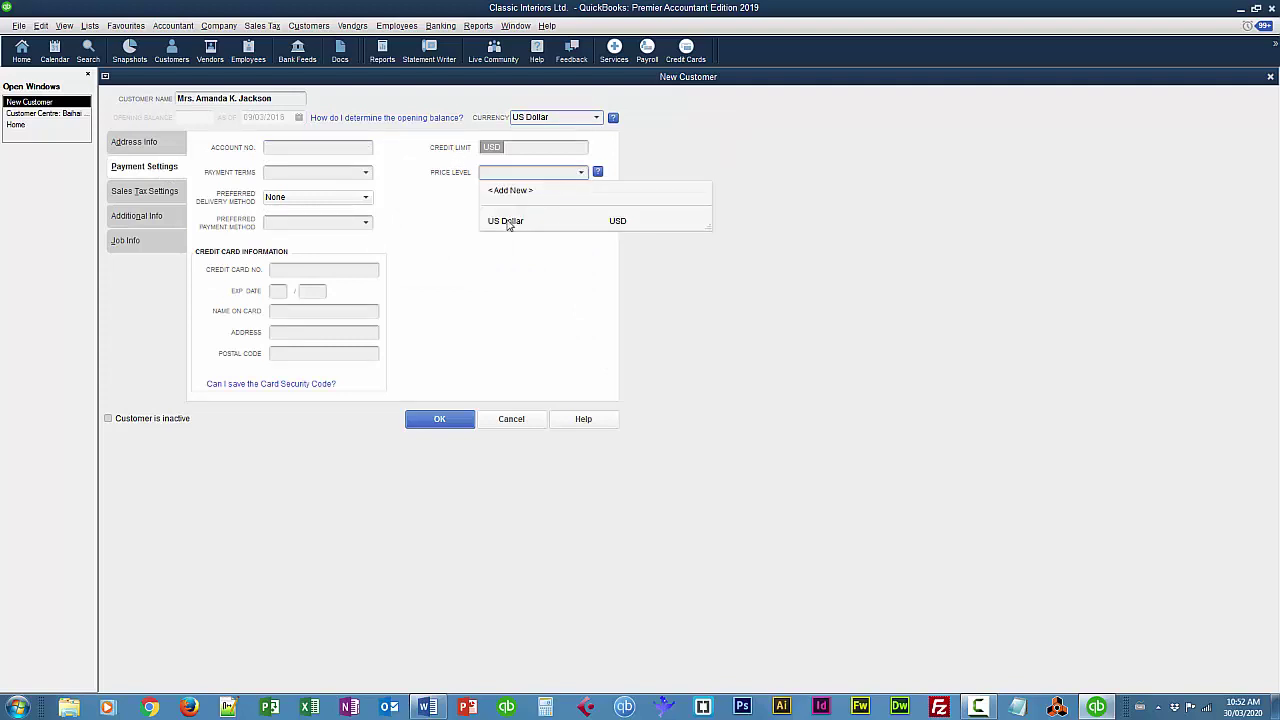
left_click(508, 220)
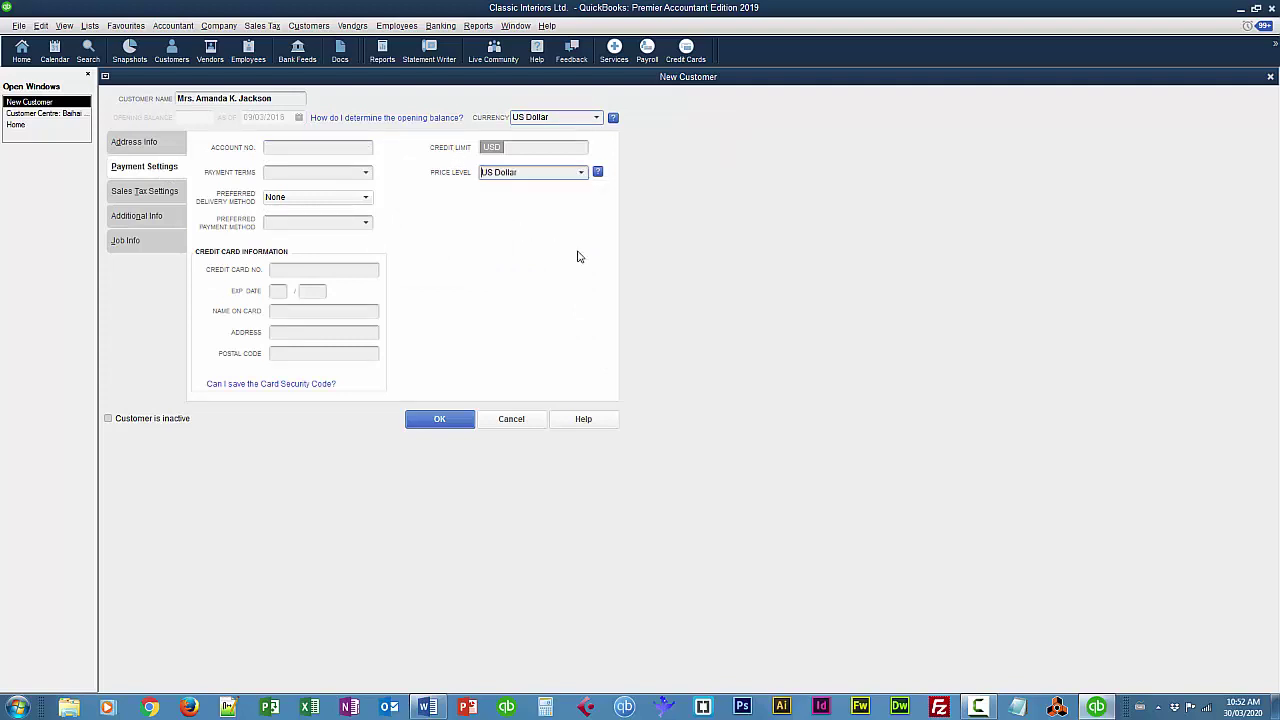
left_click(522, 149)
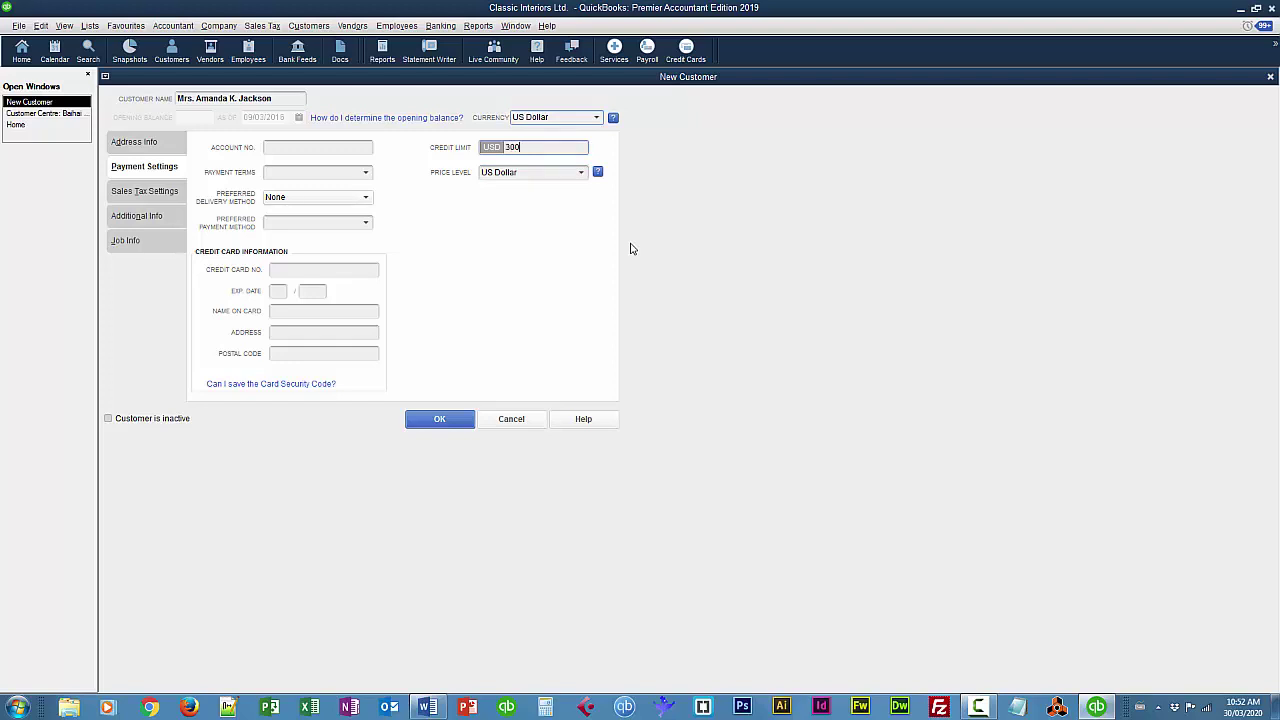
key("Tab")
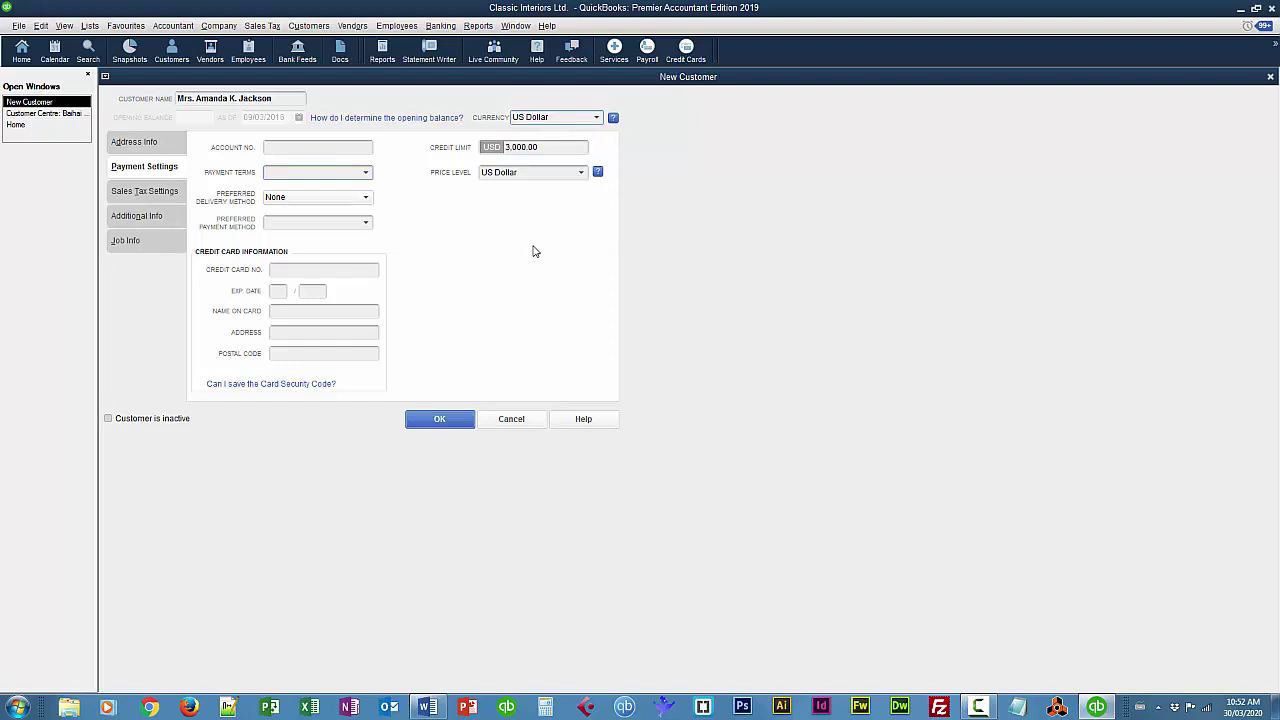
left_click(367, 176)
left_click(300, 288)
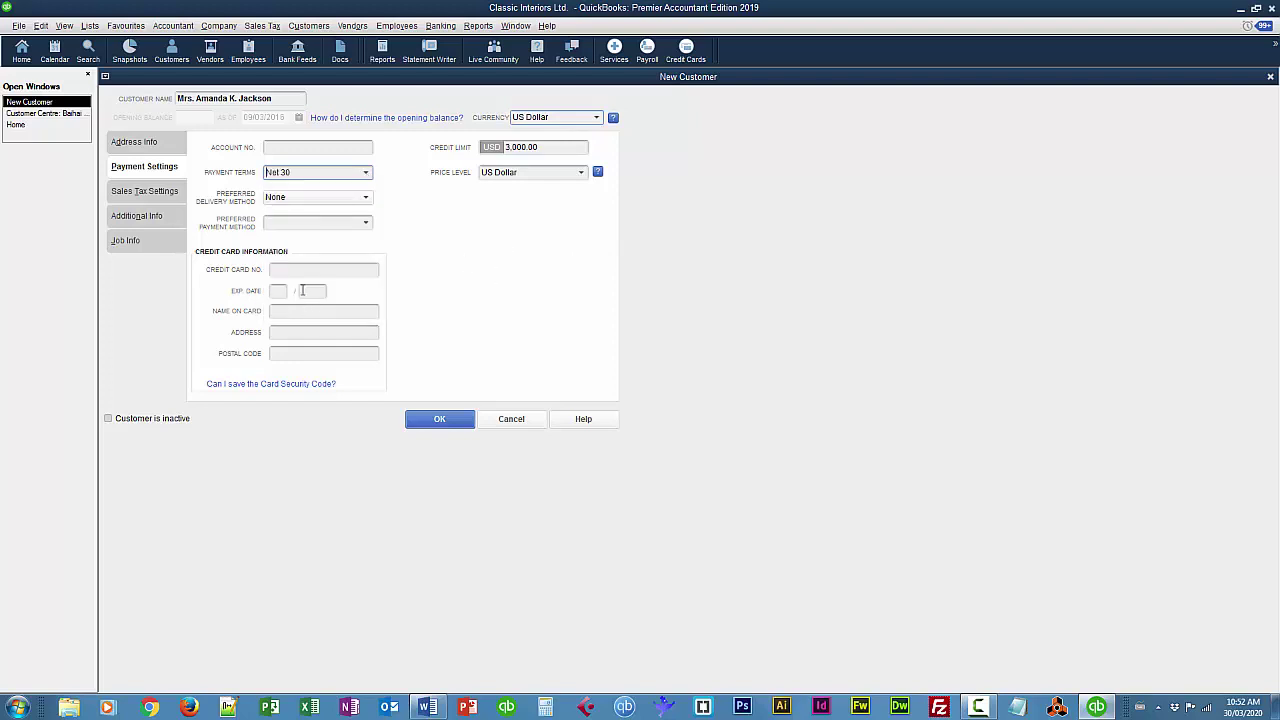
Set the customer's tax code to Tax Exempt and save the customer.
left_click(164, 193)
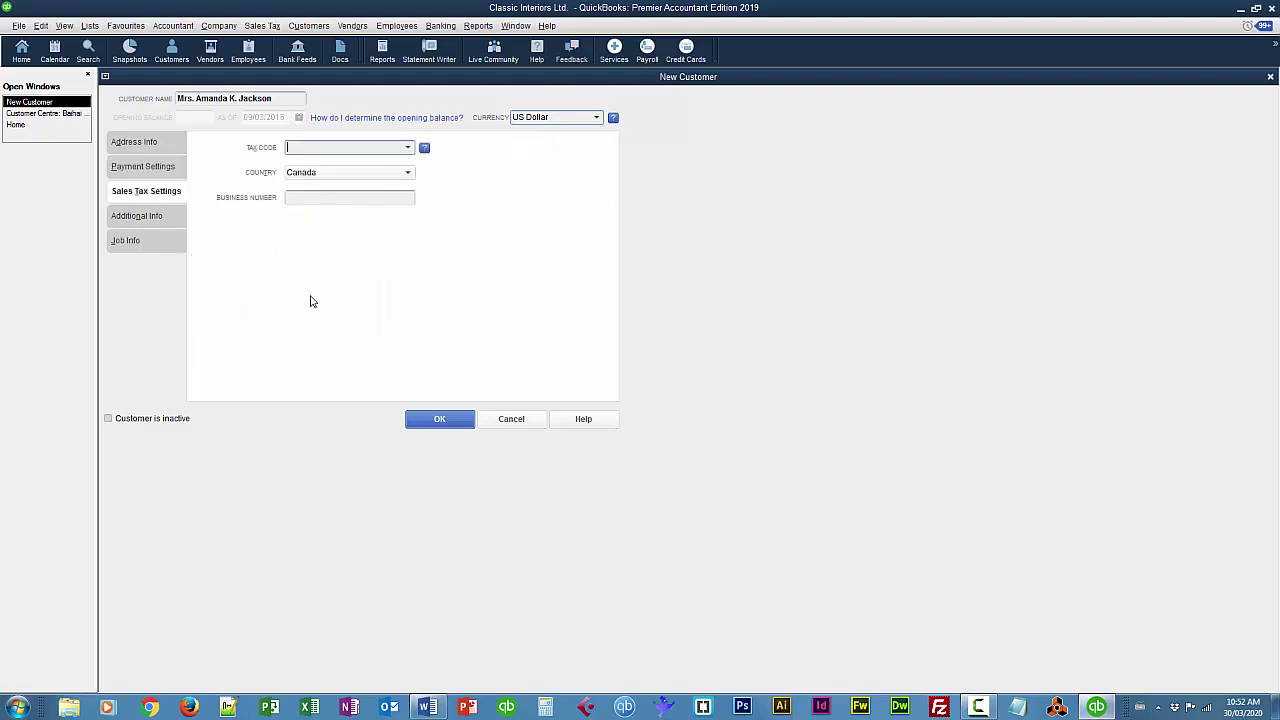
left_click(408, 147)
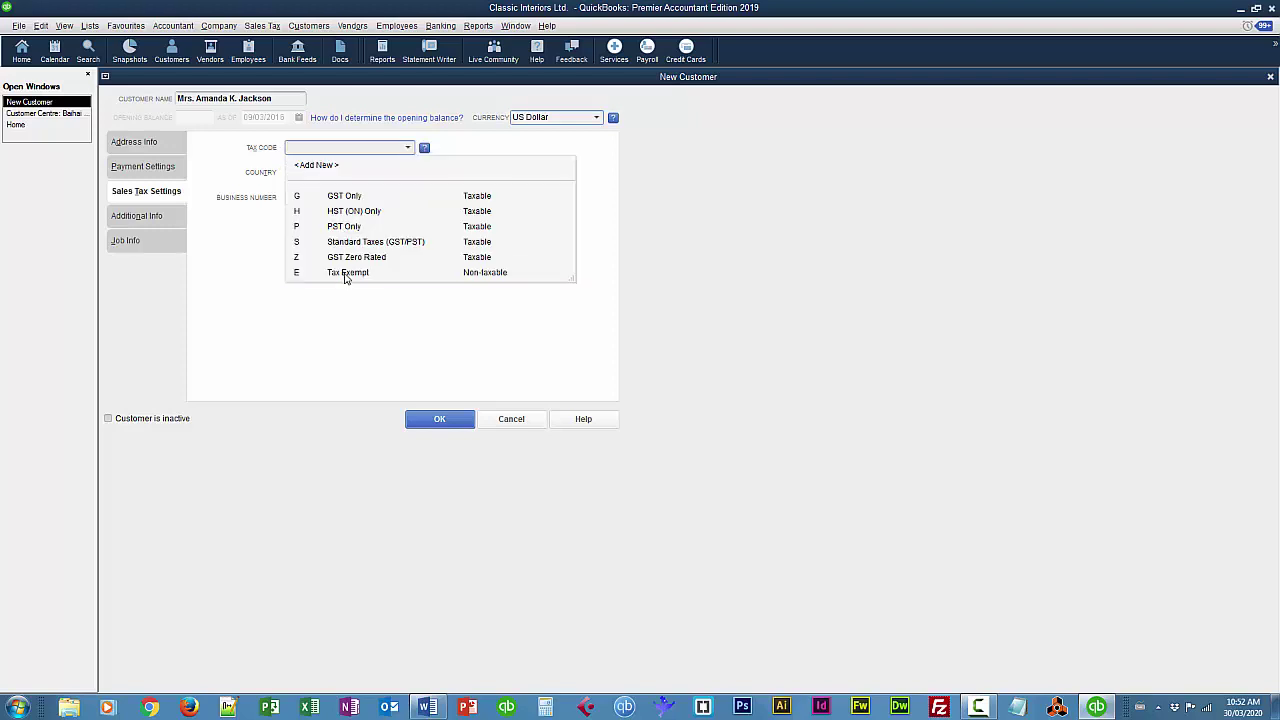
left_click(346, 274)
left_click(441, 421)
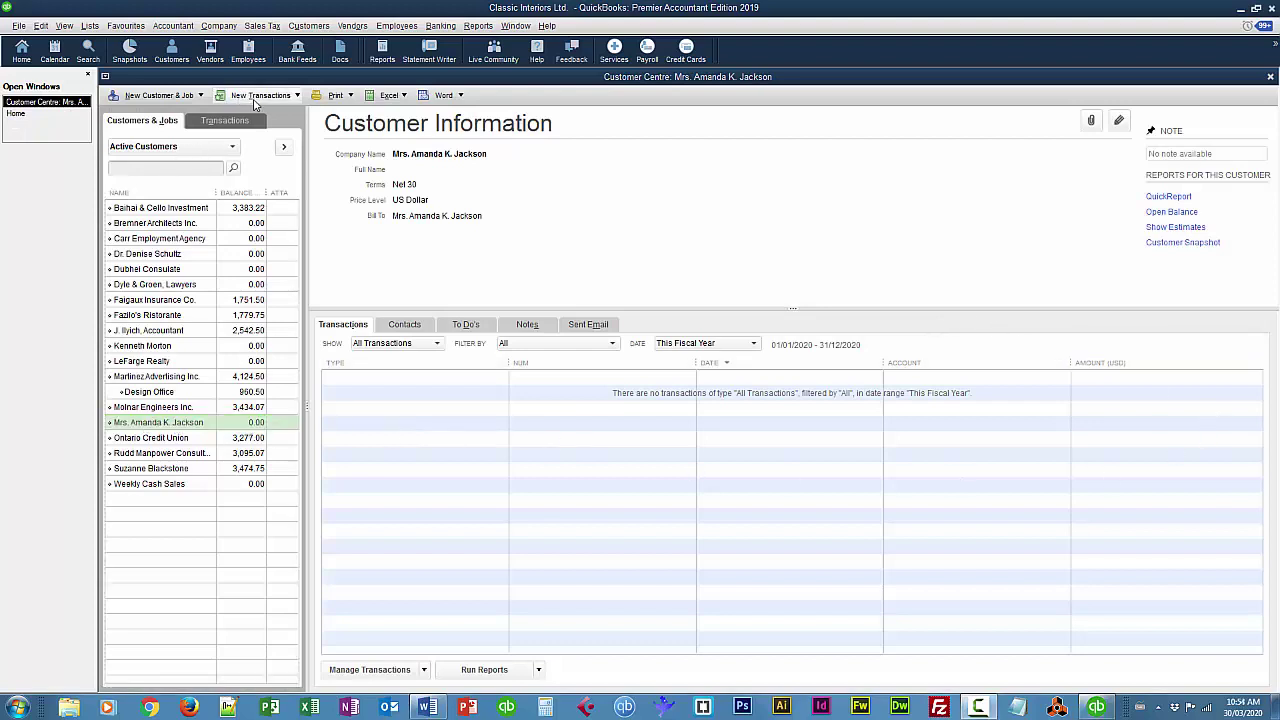
Start a new invoice for the customer dated 23/03/2016.
left_click(255, 95)
left_click(258, 168)
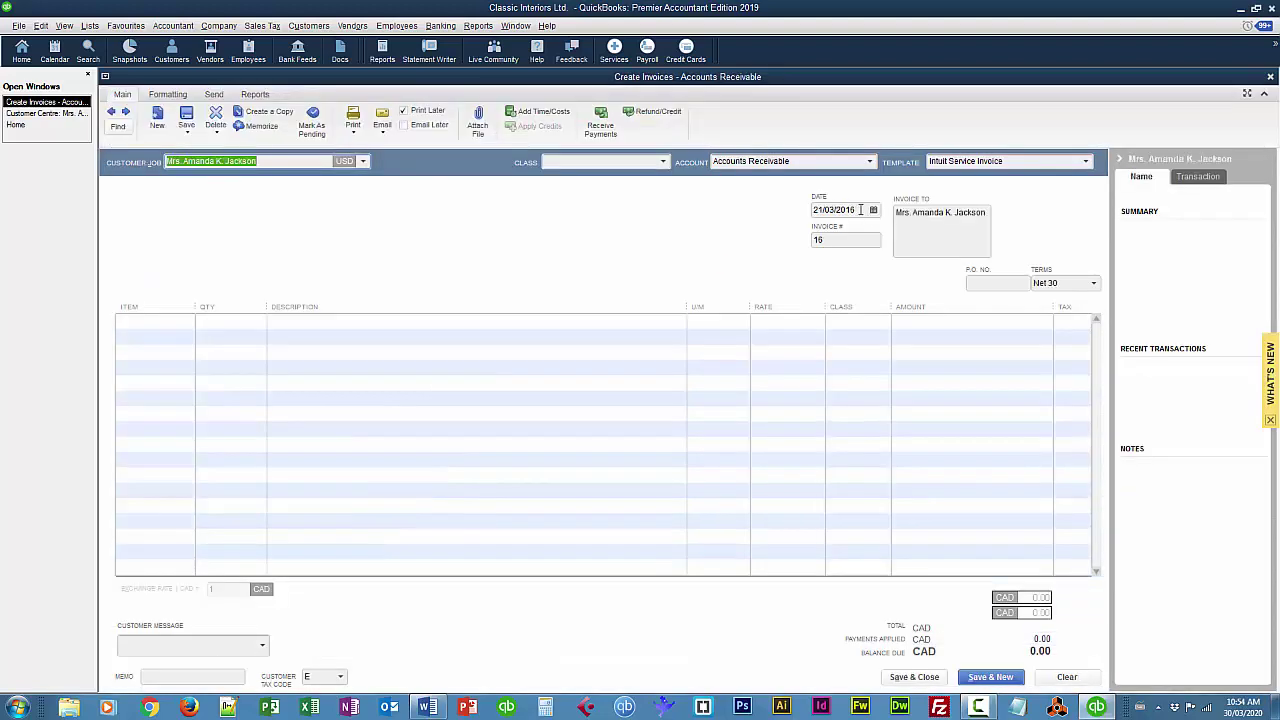
left_click(873, 210)
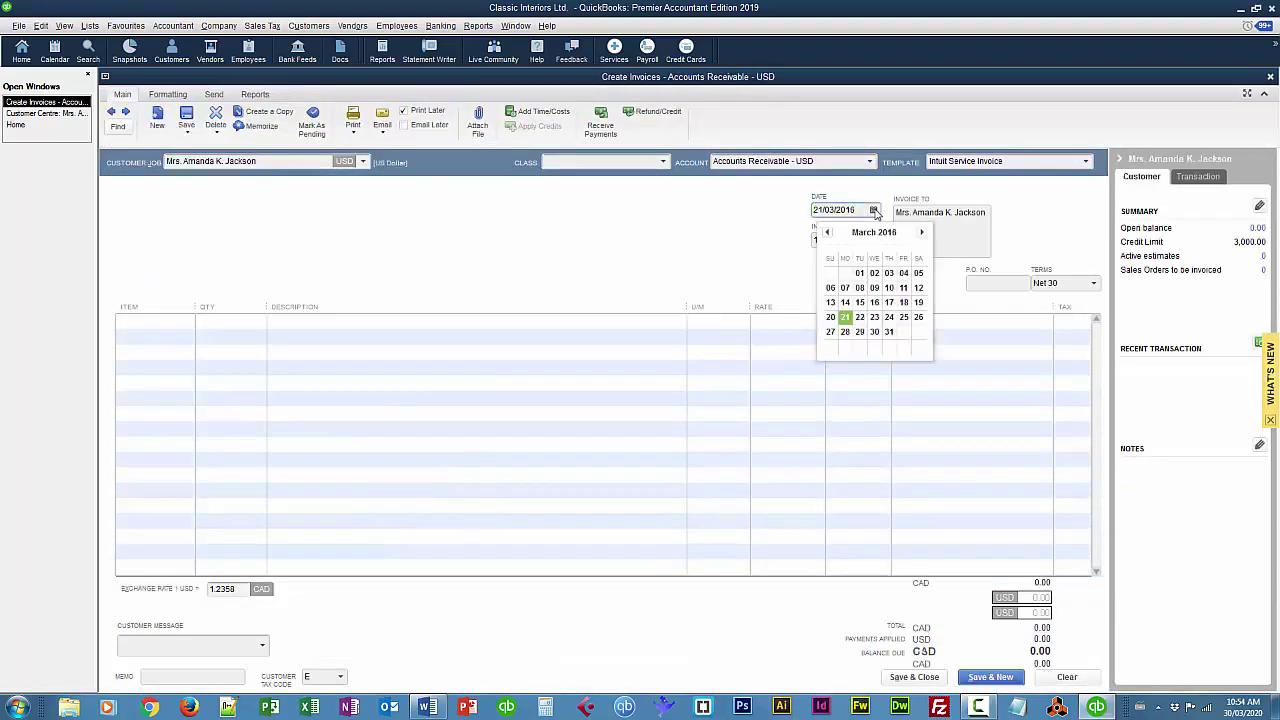
left_click(874, 317)
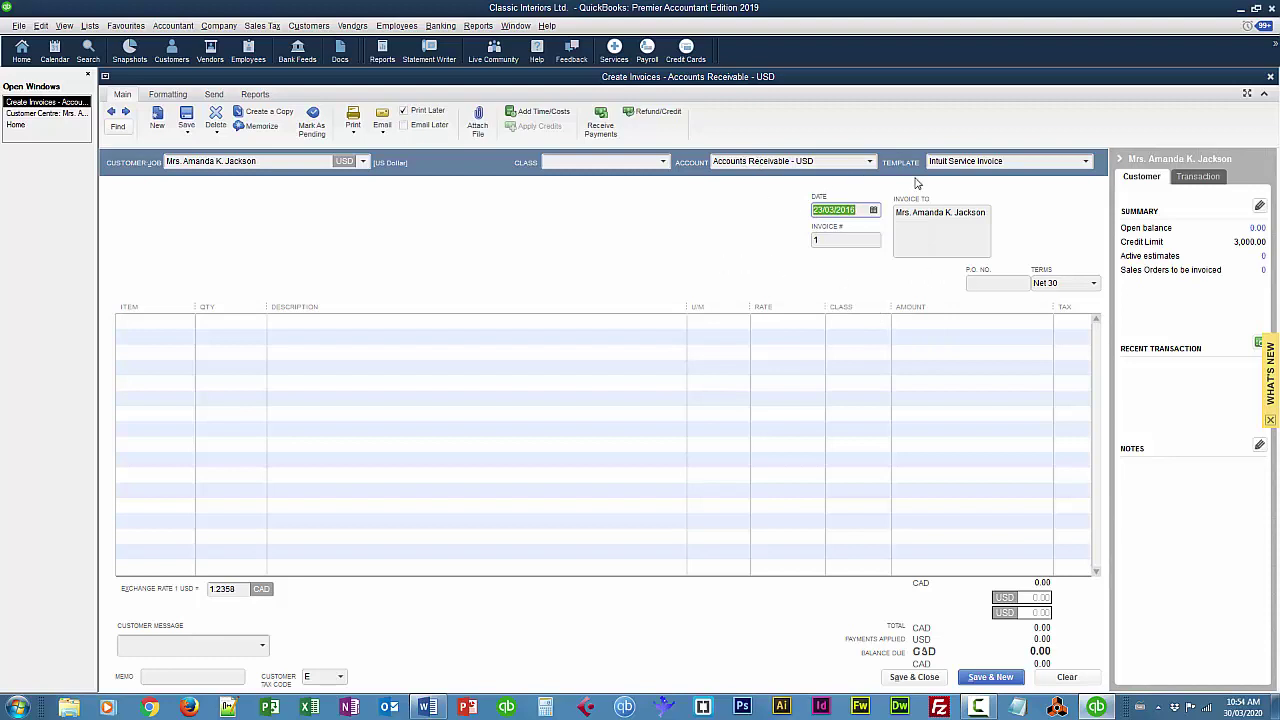
left_click(948, 166)
Switch the invoice to the Intuit Product Invoice template and ship via UPS.
left_click(1086, 162)
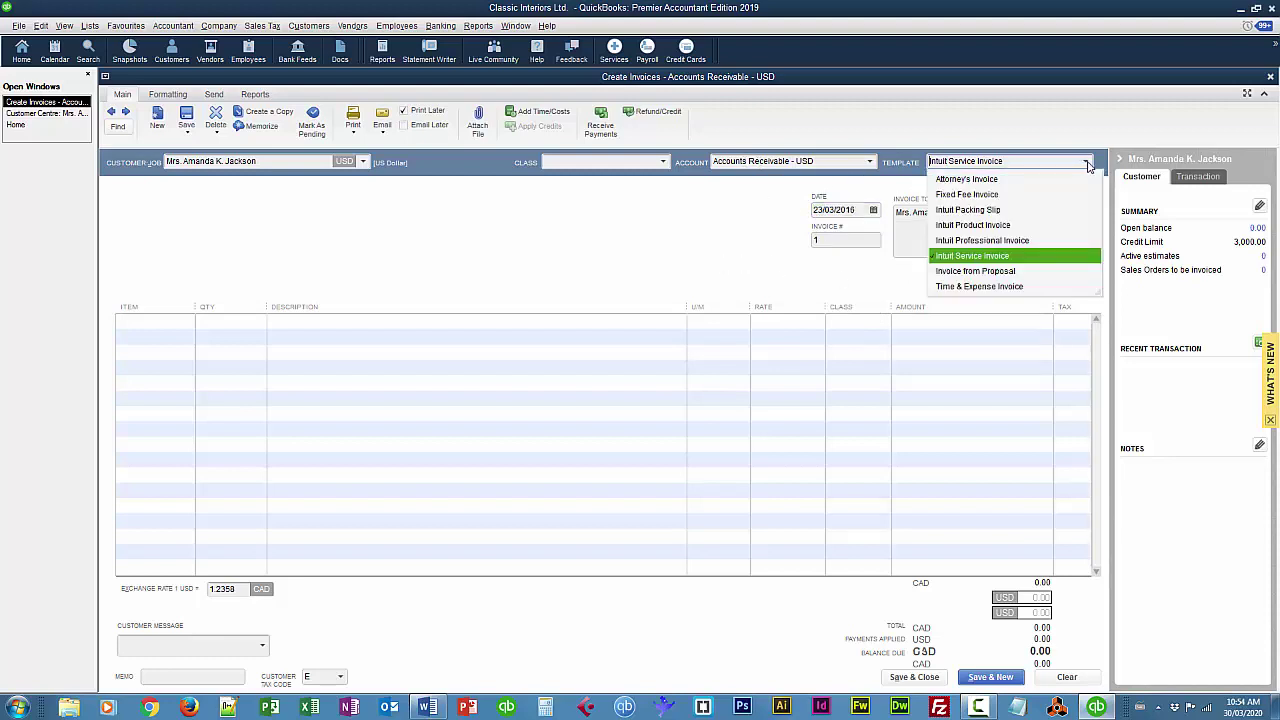
left_click(980, 225)
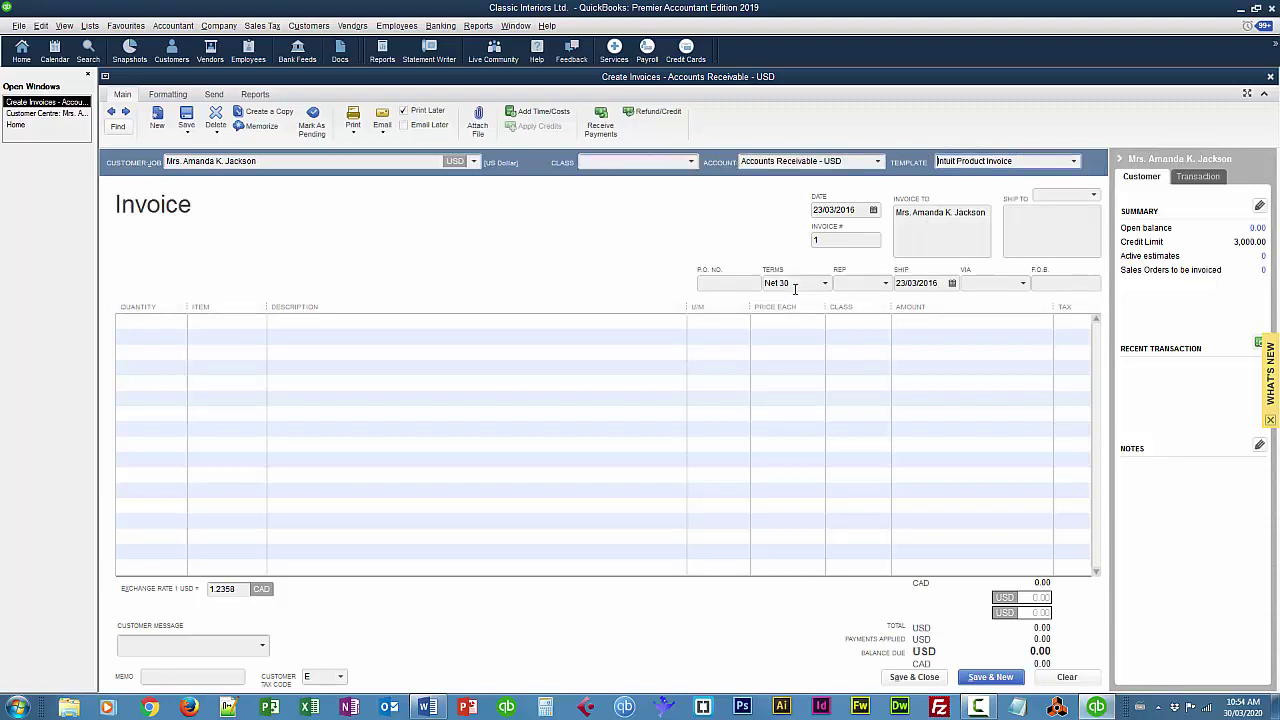
left_click(1023, 284)
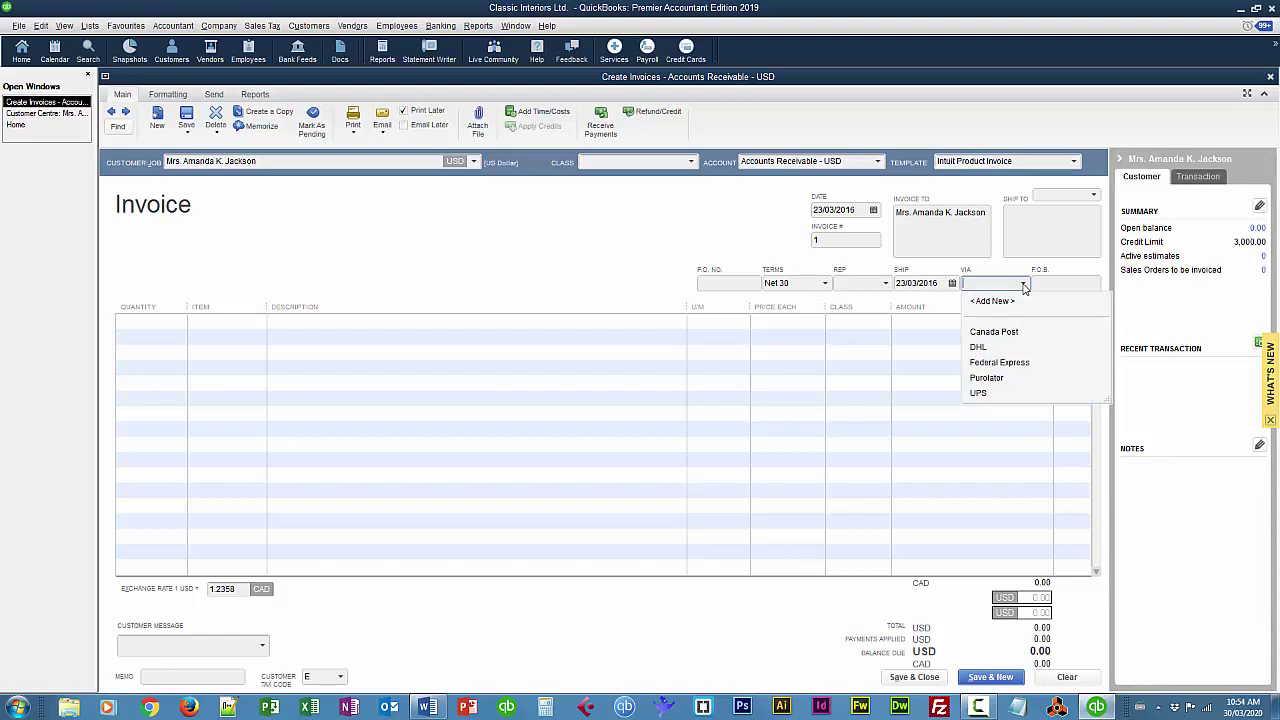
left_click(982, 393)
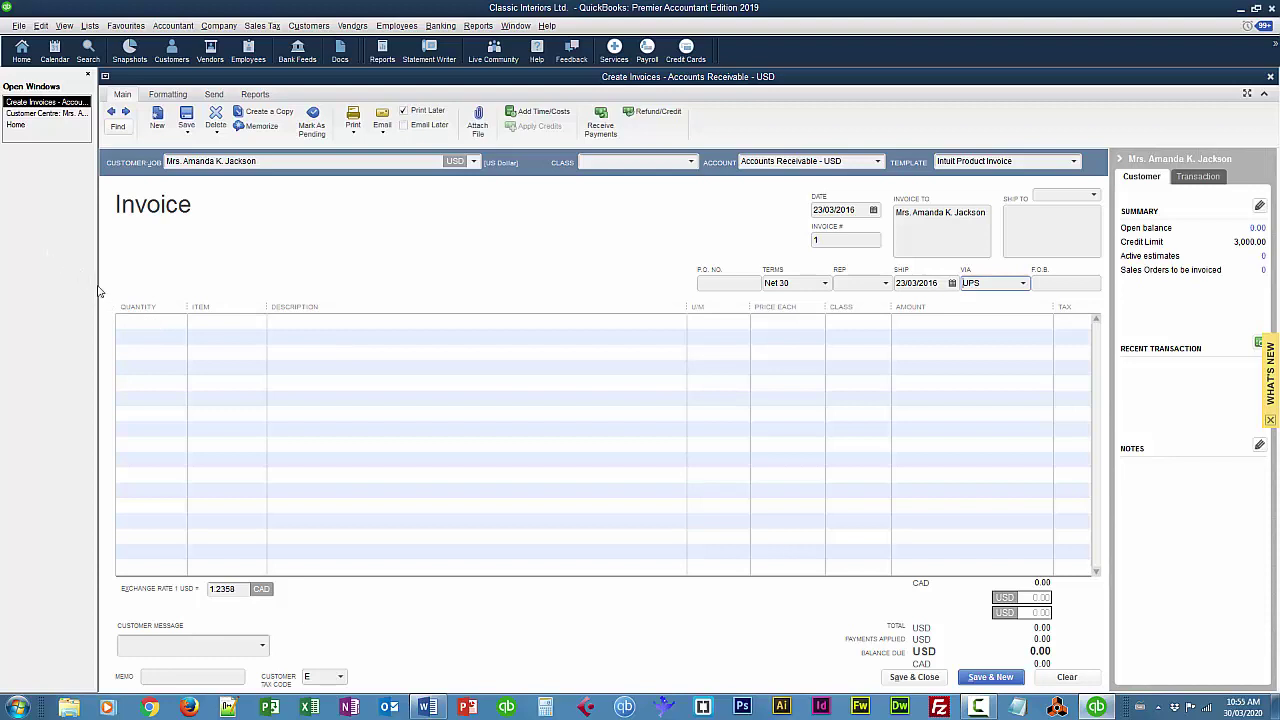
Add Carpets:220 Mashad as the first invoice line and dismiss the sales tax notice.
left_click(204, 318)
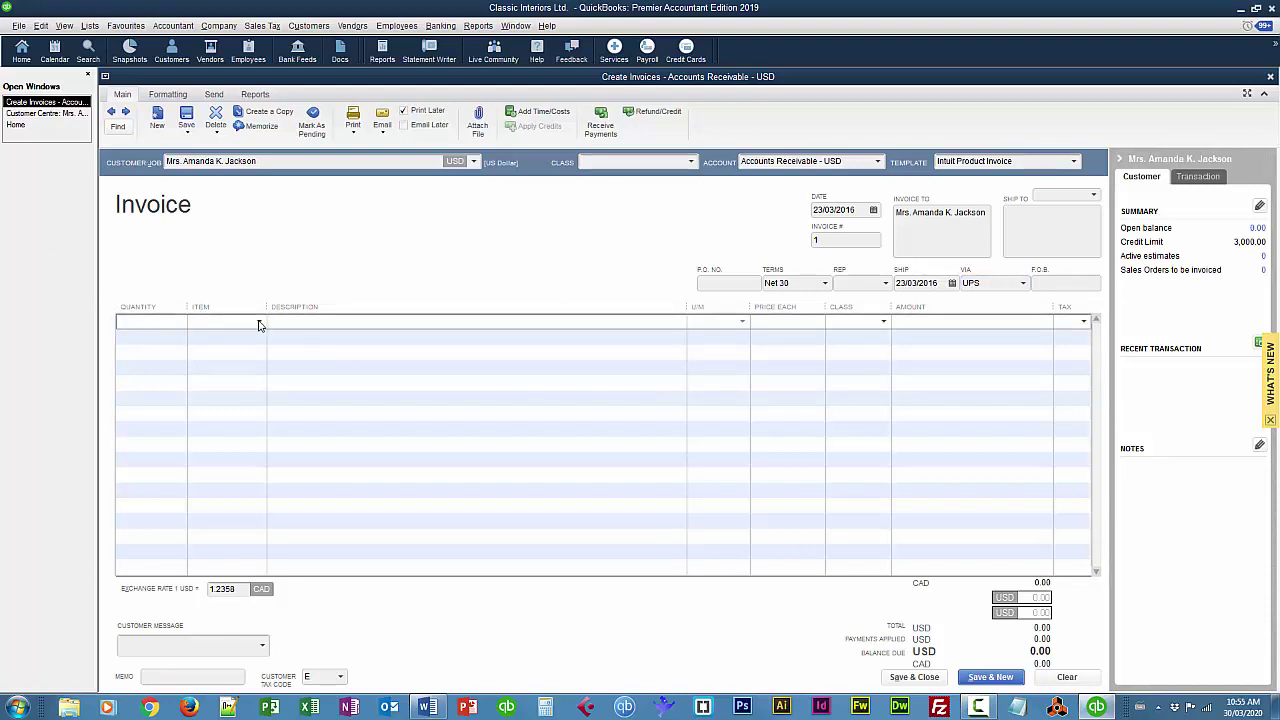
left_click(259, 322)
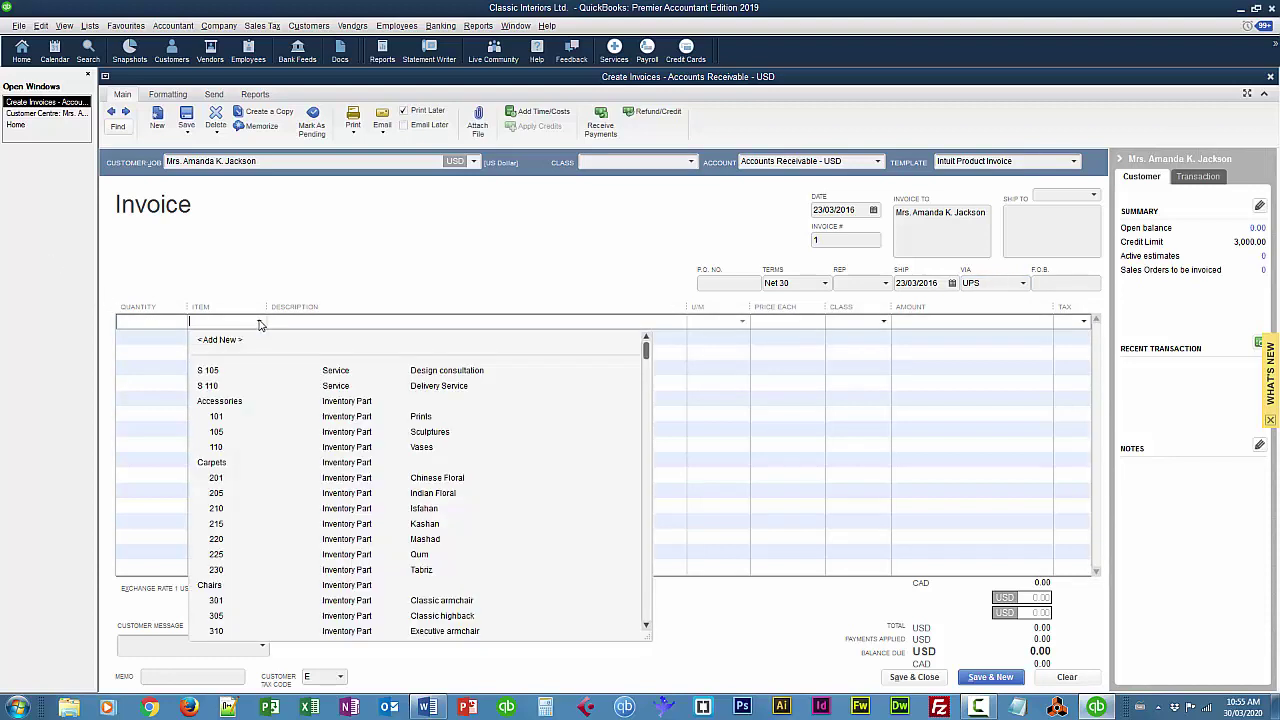
left_click(216, 539)
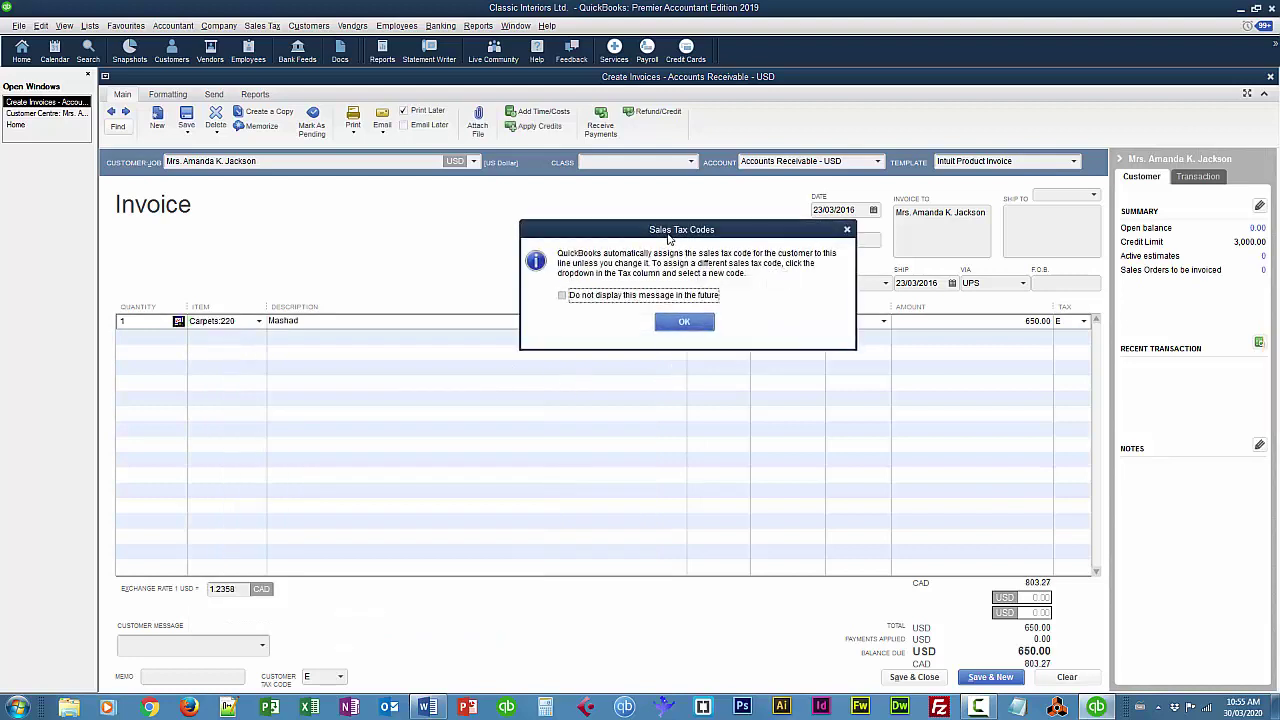
left_click_drag(660, 231, 663, 218)
left_click(687, 308)
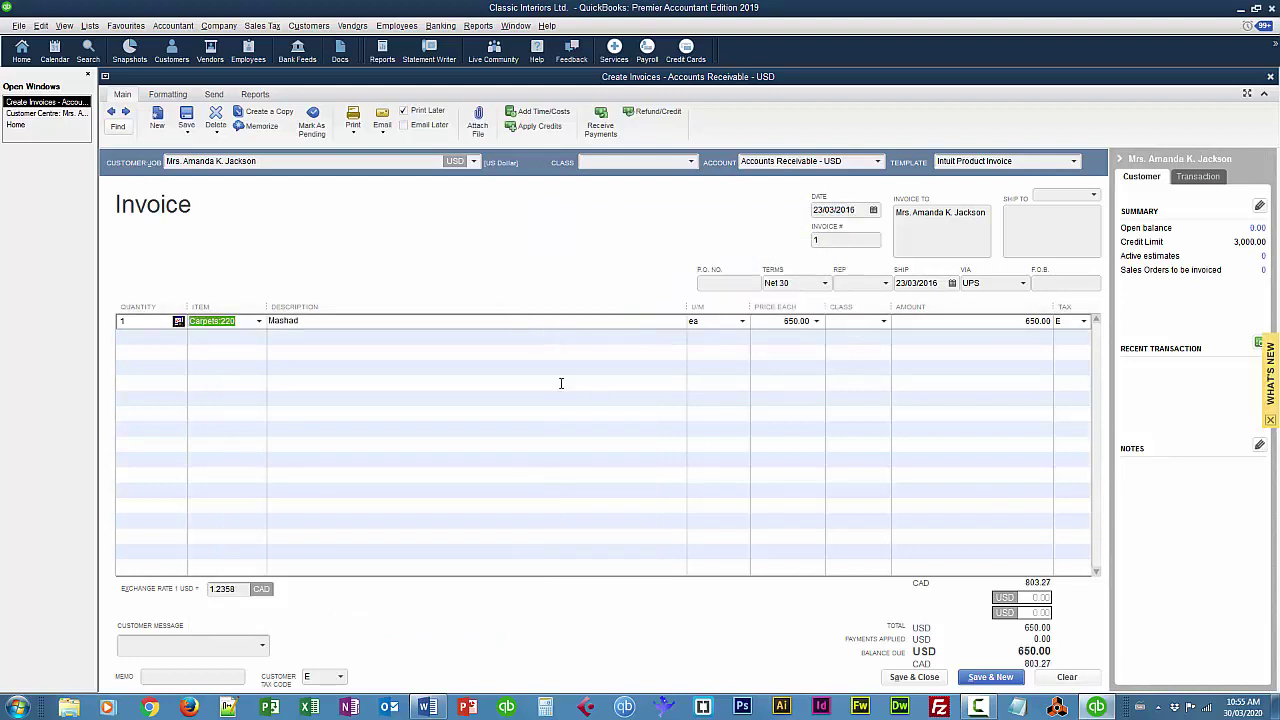
Add Lamps:405 Floor-enamel as the second line, keeping the carpet price at 650.00.
left_click(236, 336)
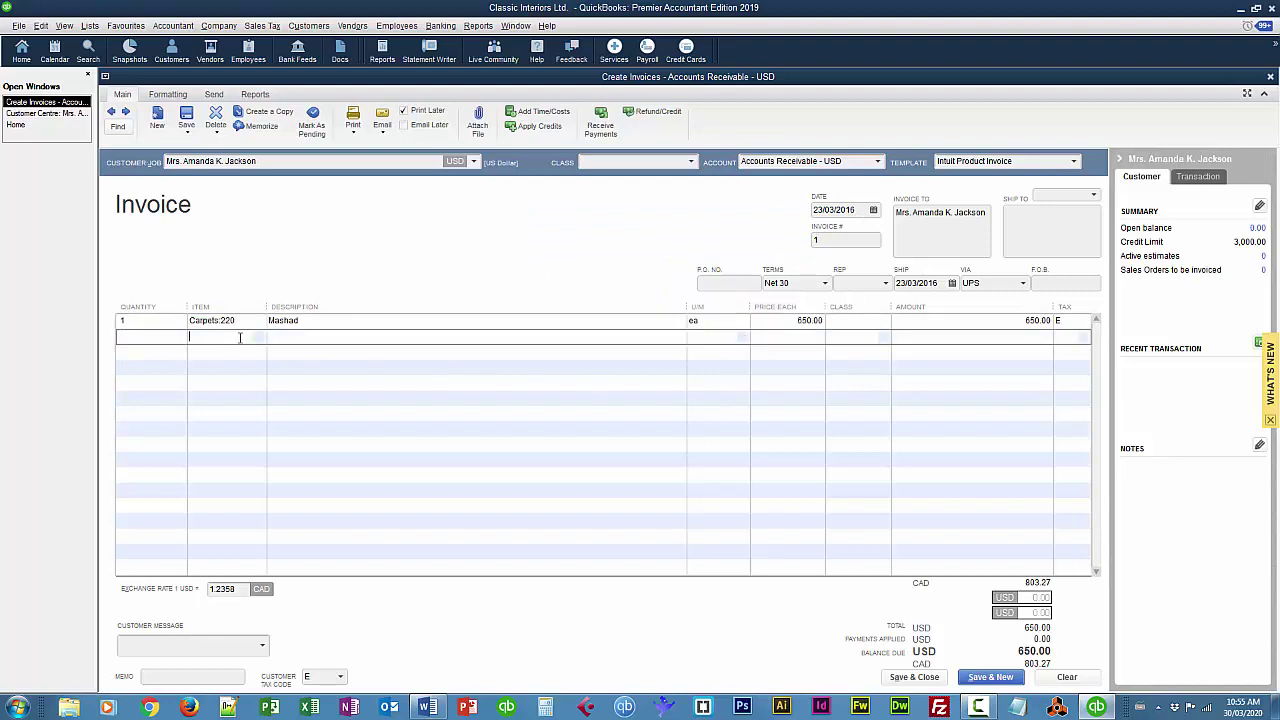
left_click(259, 338)
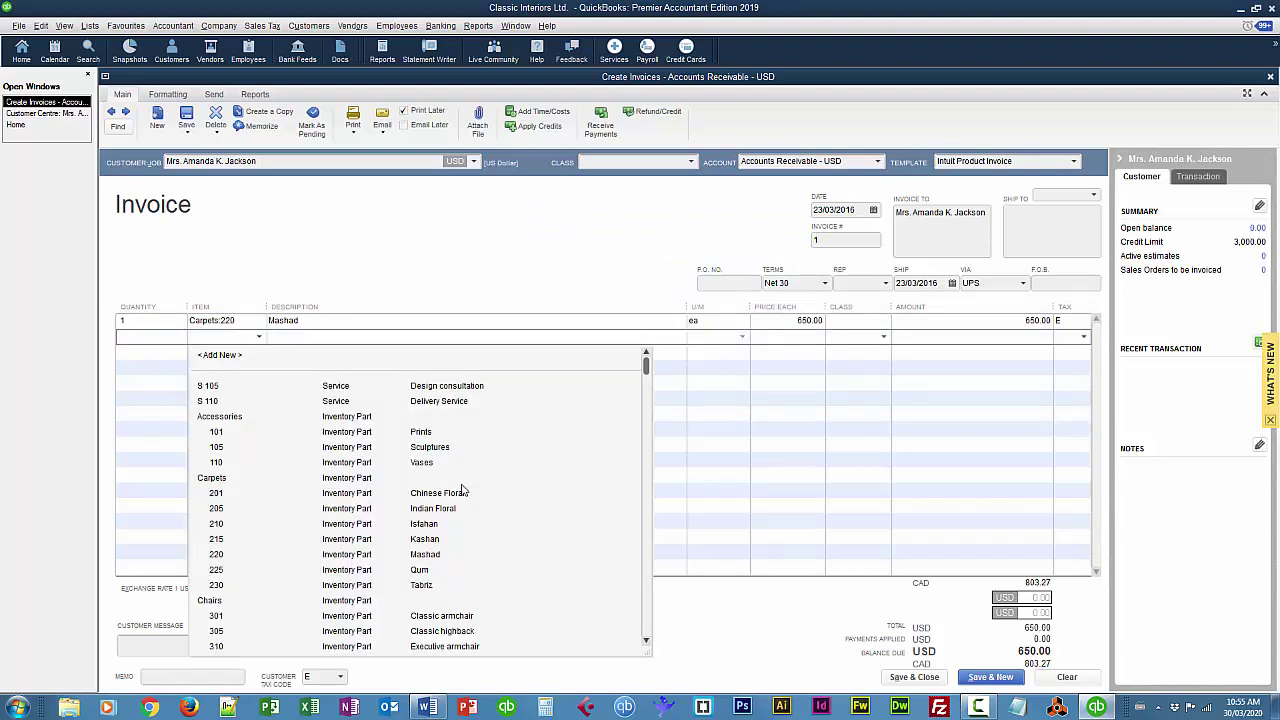
left_click_drag(646, 366, 646, 433)
left_click(216, 600)
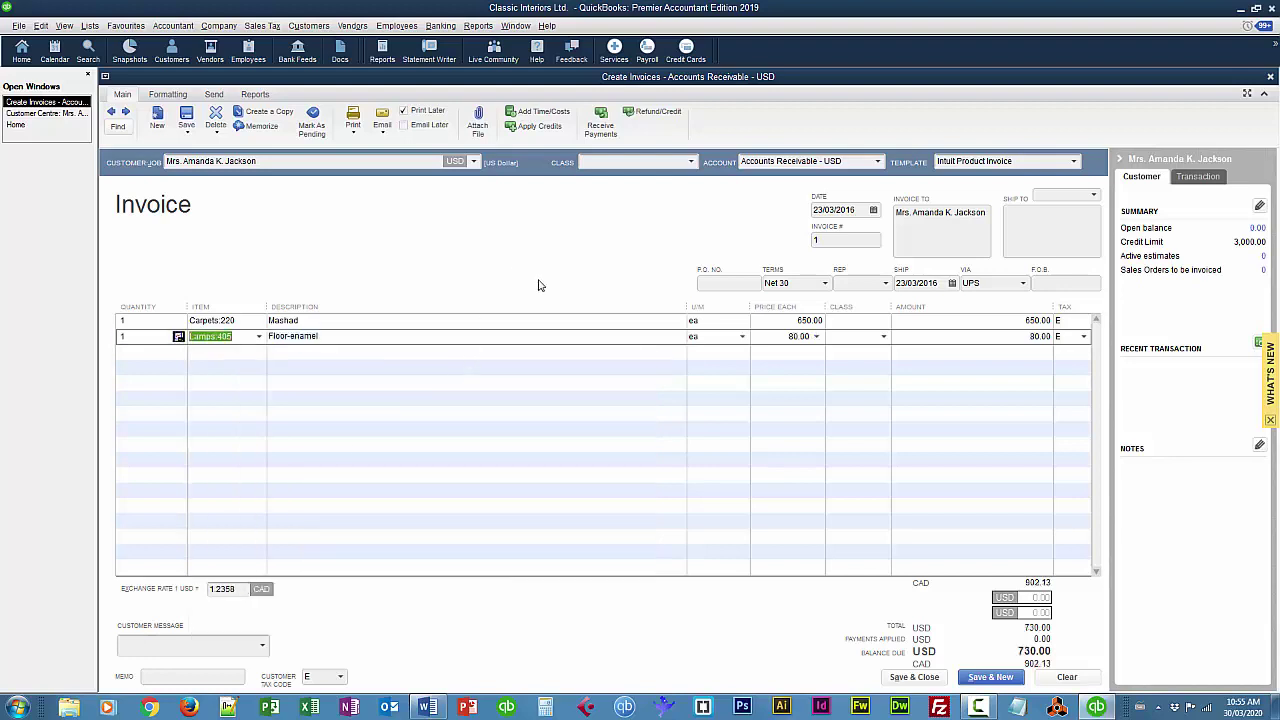
left_click(812, 321)
left_click(816, 321)
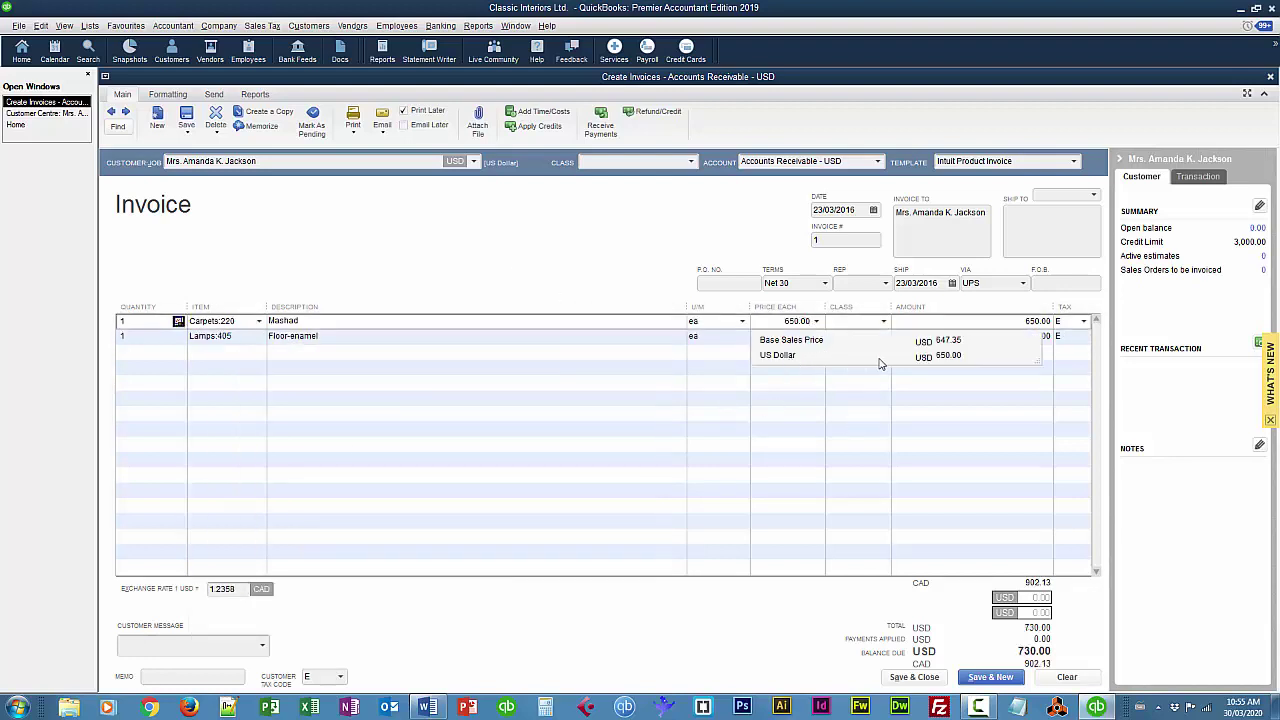
left_click(728, 344)
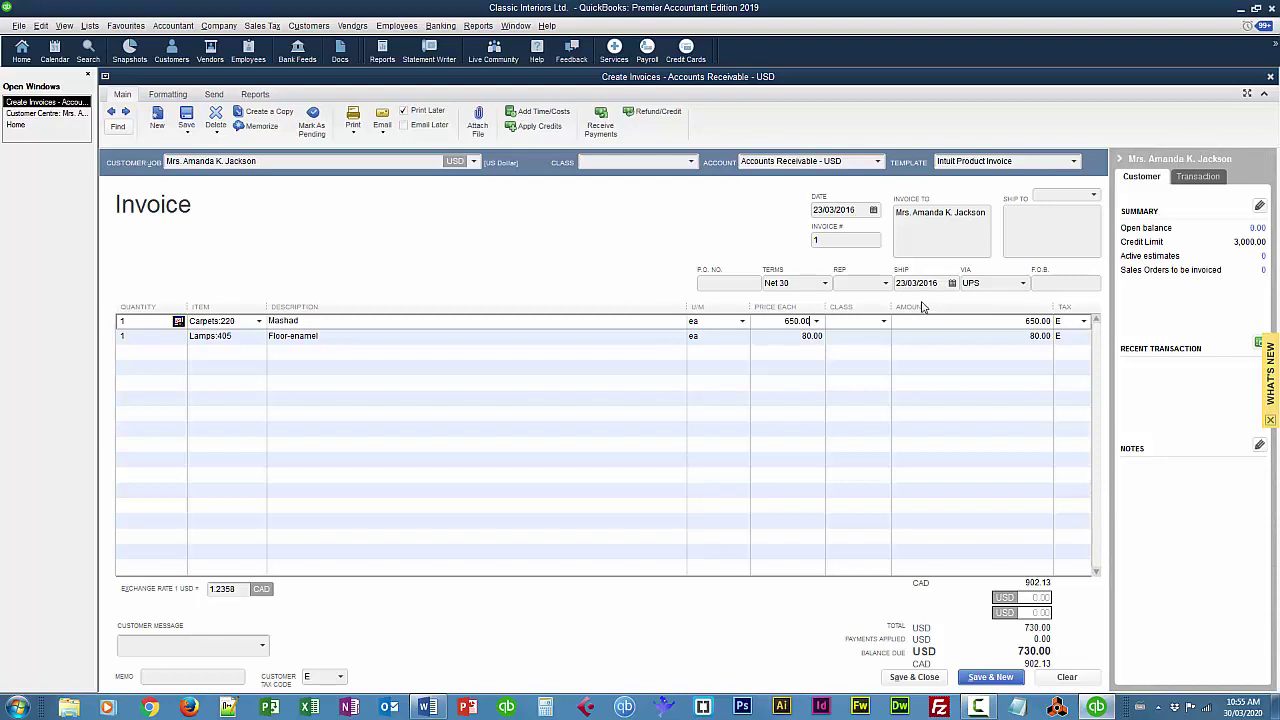
Set the exchange rate to 1.2345, add the thank-you message, and save the invoice.
left_click(236, 588)
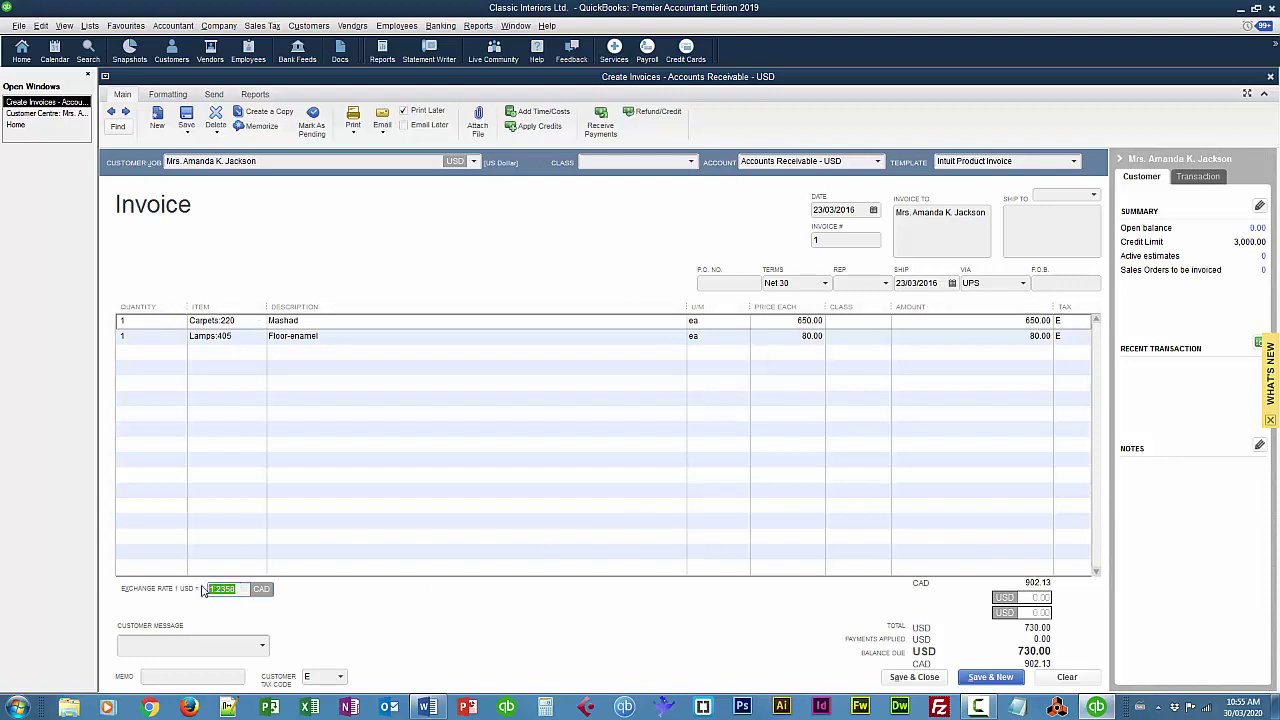
type("1")
key("Tab")
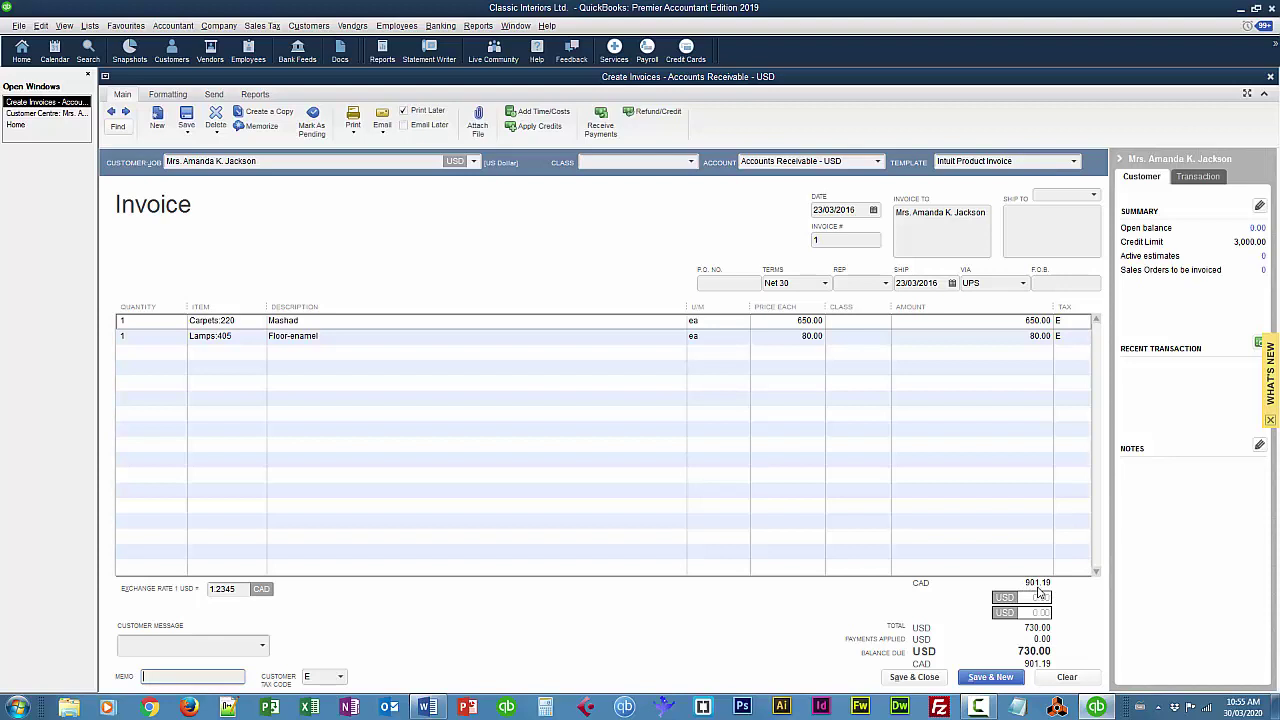
left_click(265, 648)
left_click(400, 609)
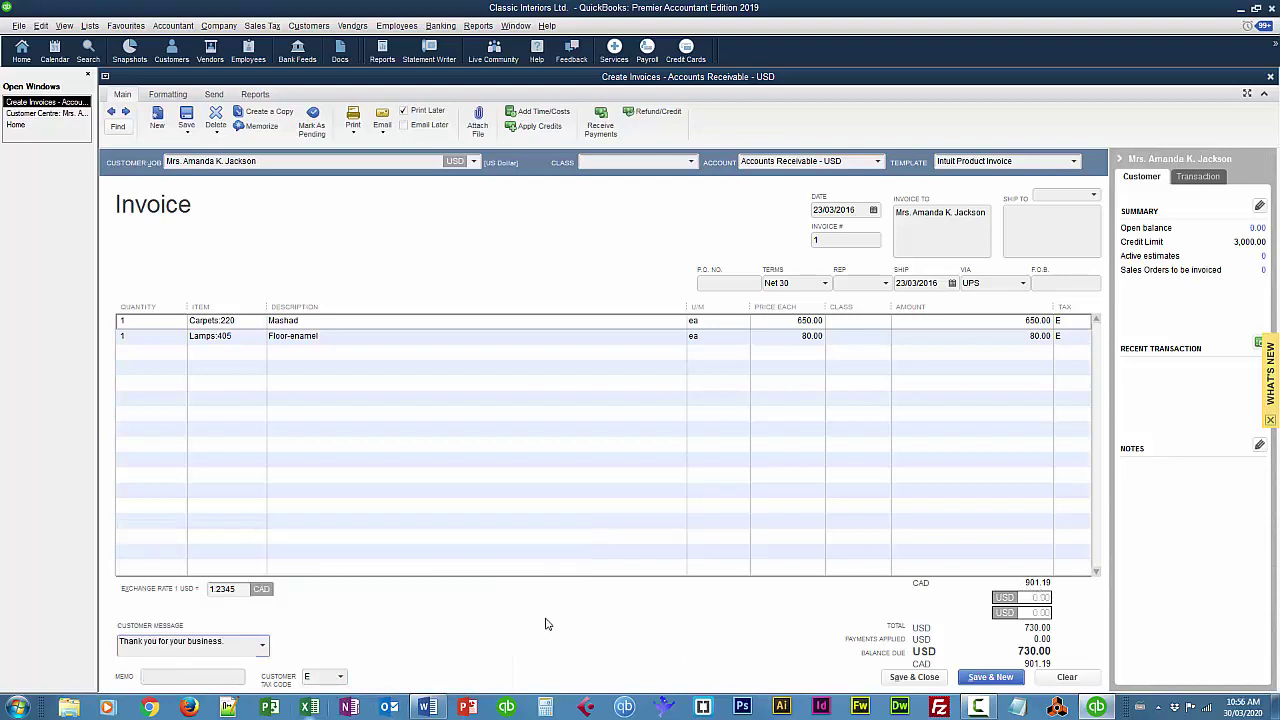
left_click(928, 679)
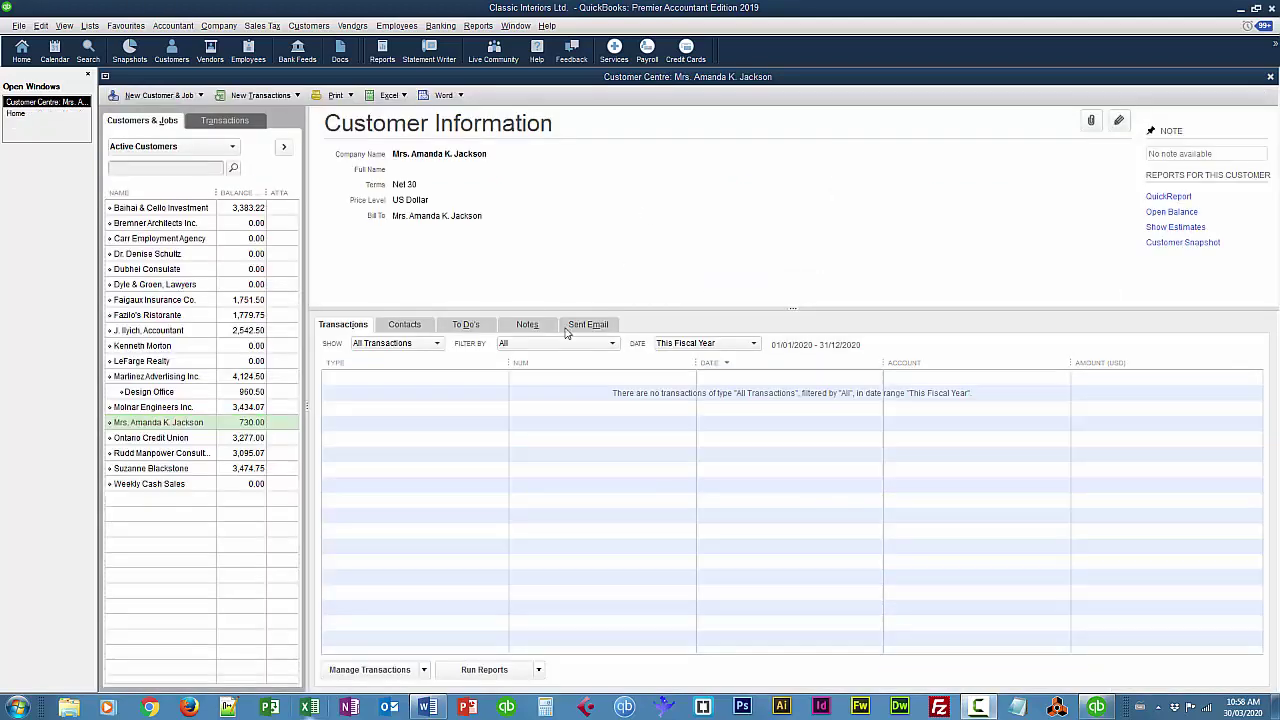
Start a customer payment dated 30/03/2016, keeping the existing receivables account.
left_click(252, 96)
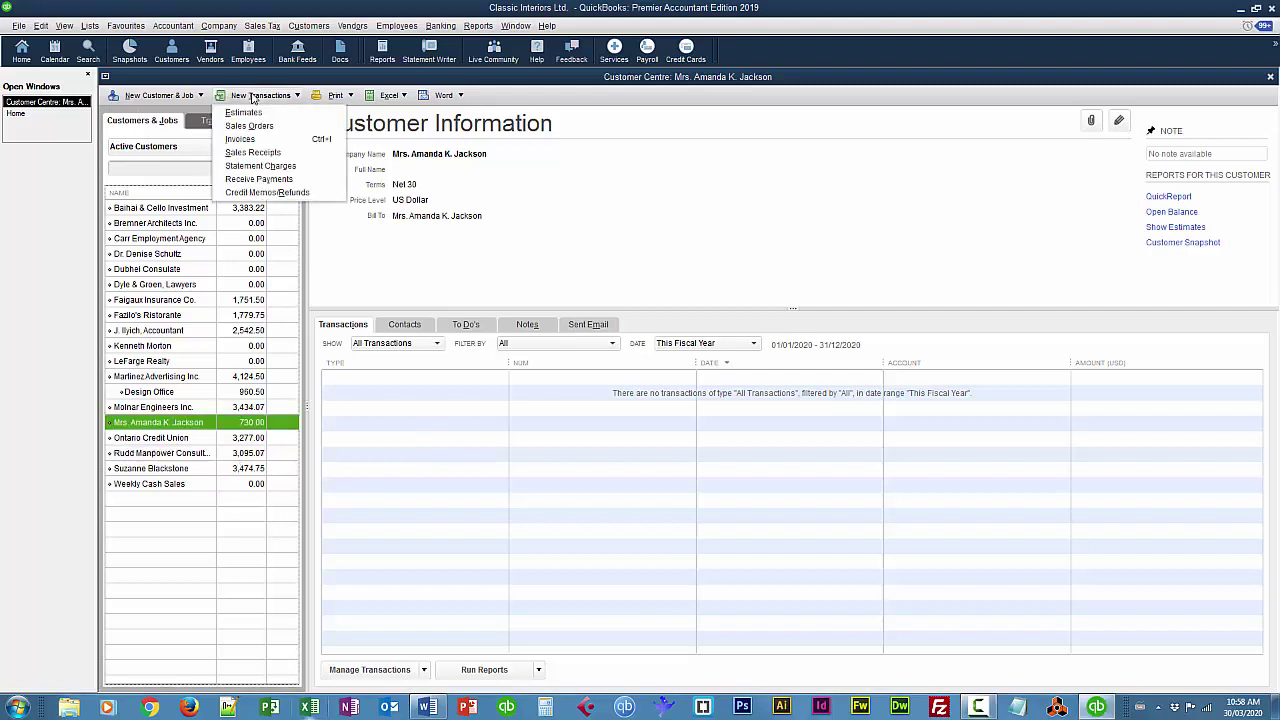
left_click(258, 179)
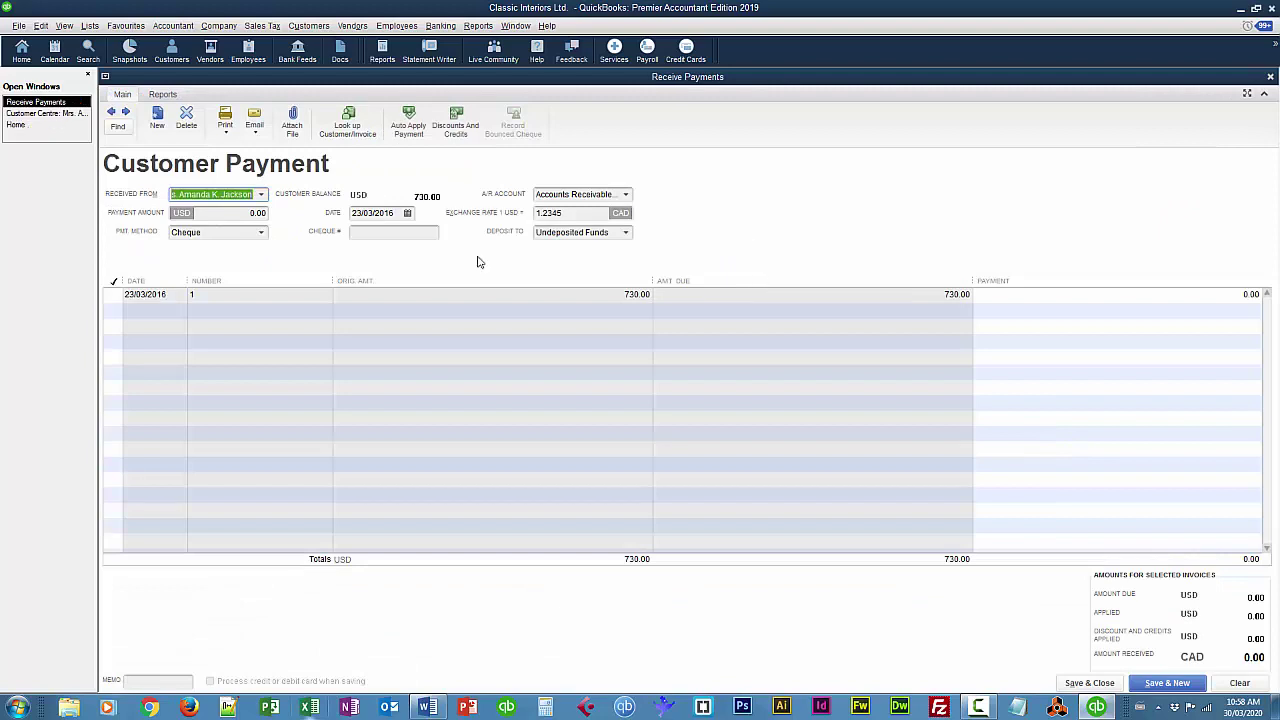
left_click(409, 213)
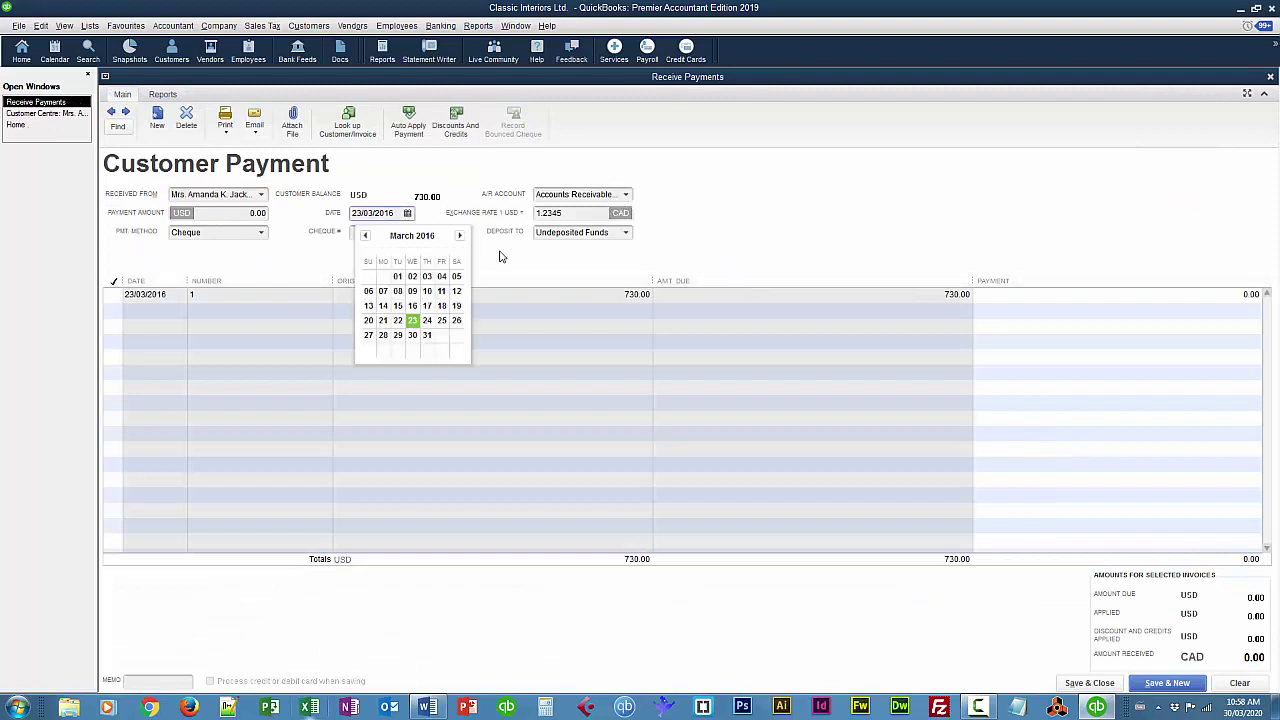
left_click(413, 337)
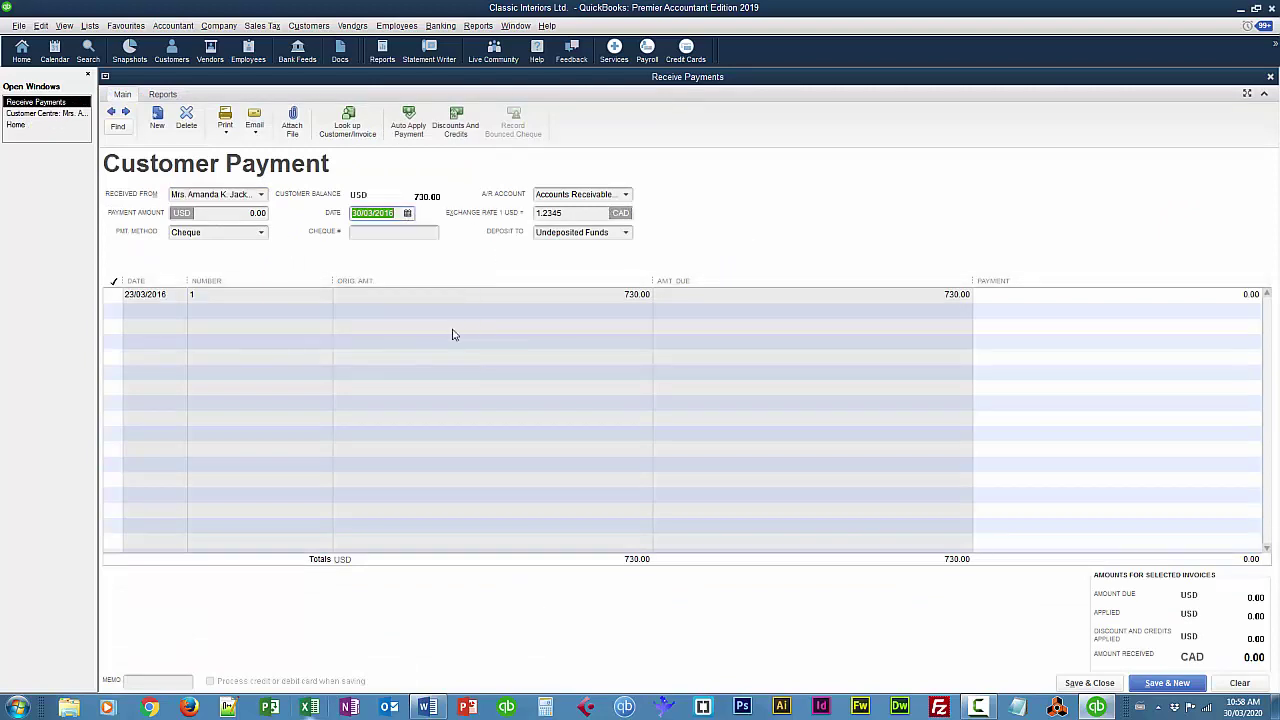
left_click(626, 198)
left_click(686, 183)
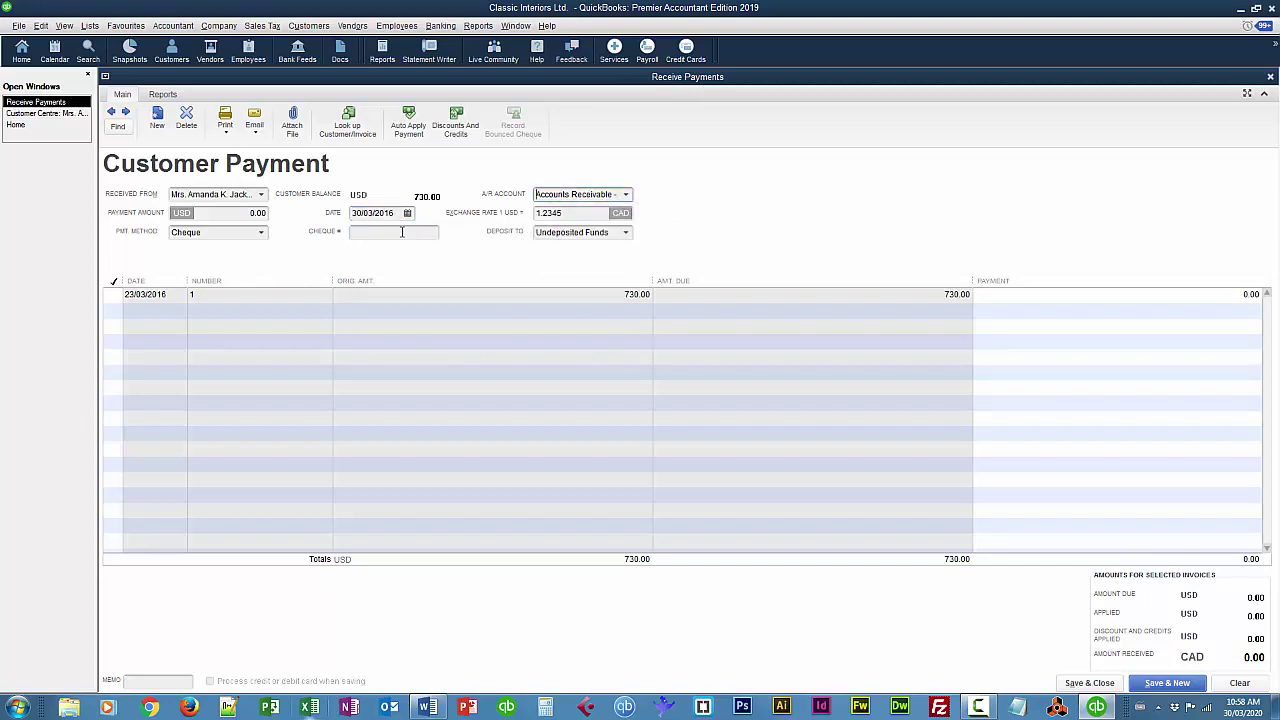
Set exchange rate 1.2354 and cheque number 689, and deposit to RBC USD Acct.
left_click(580, 213)
key("BackSpace")
key("BackSpace")
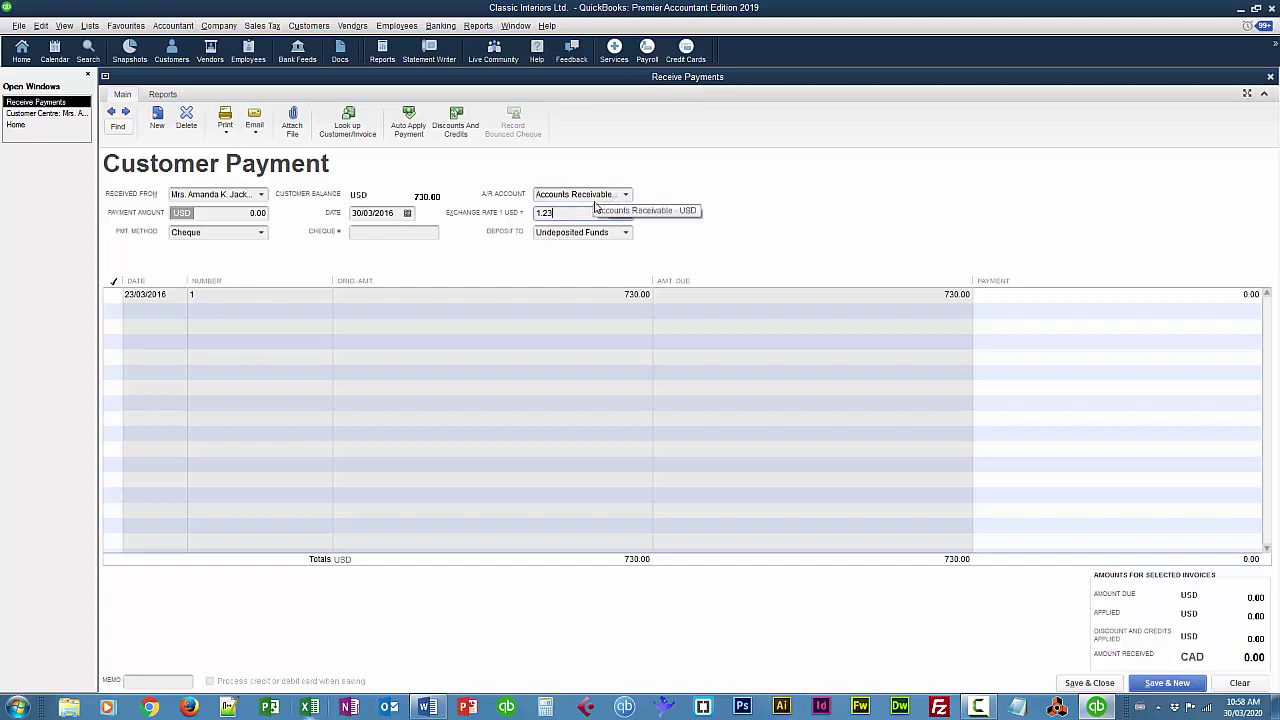
type("54")
left_click(385, 231)
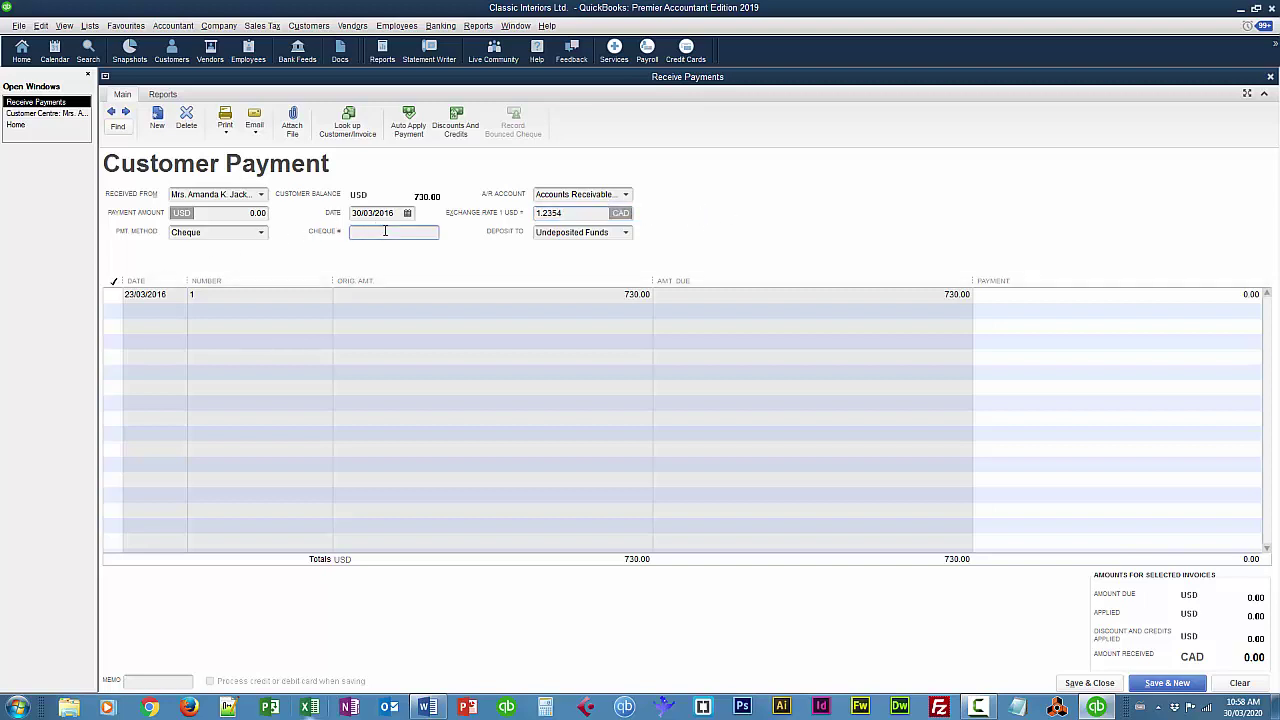
type("689")
left_click(628, 236)
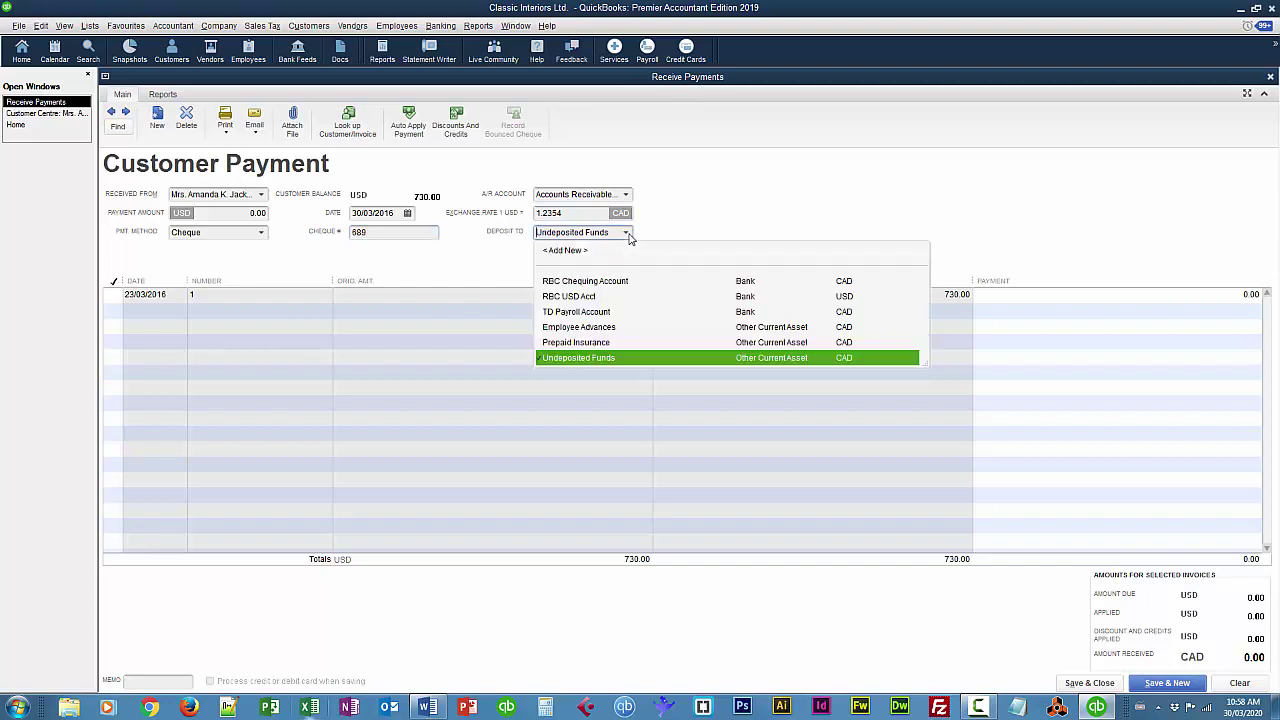
left_click(573, 299)
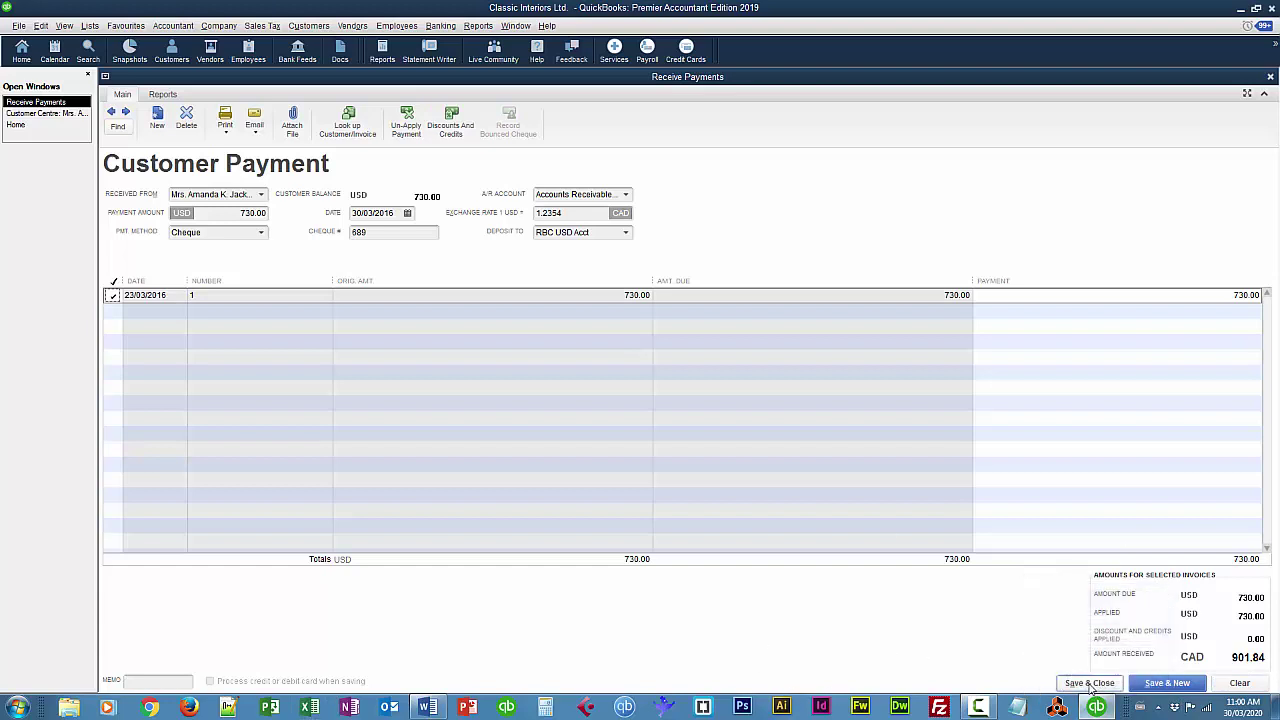
left_click(1089, 683)
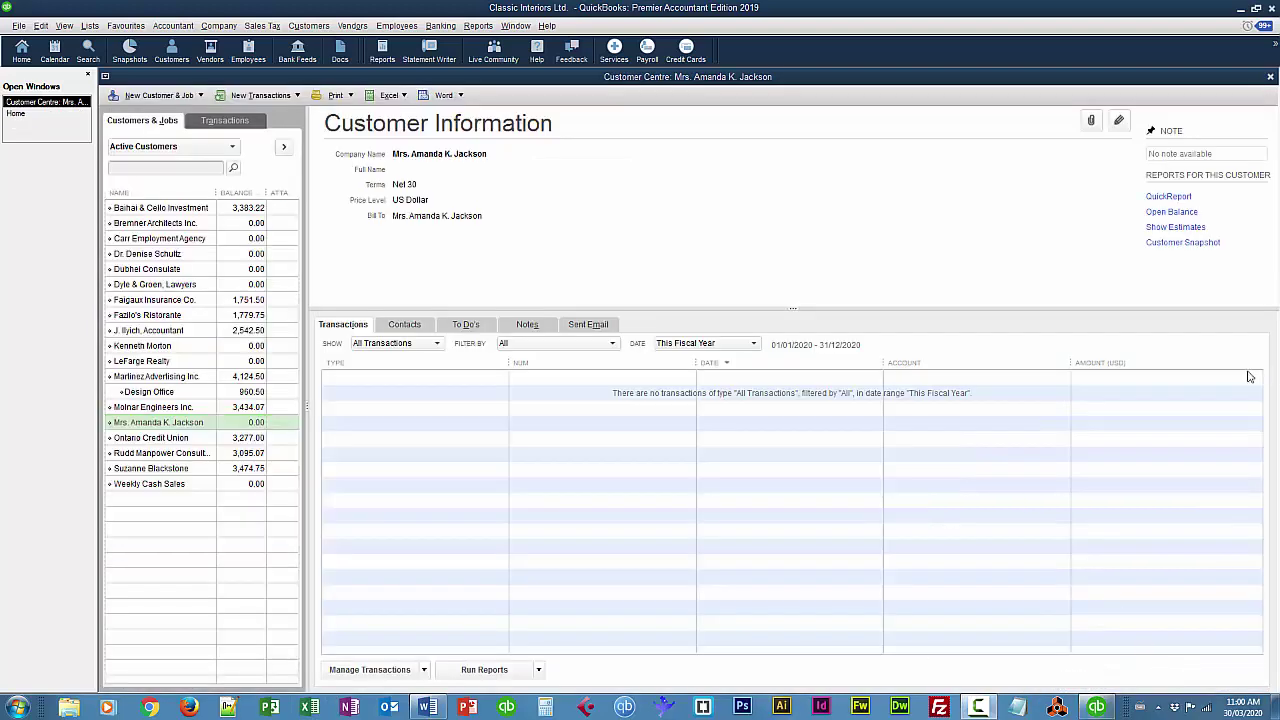